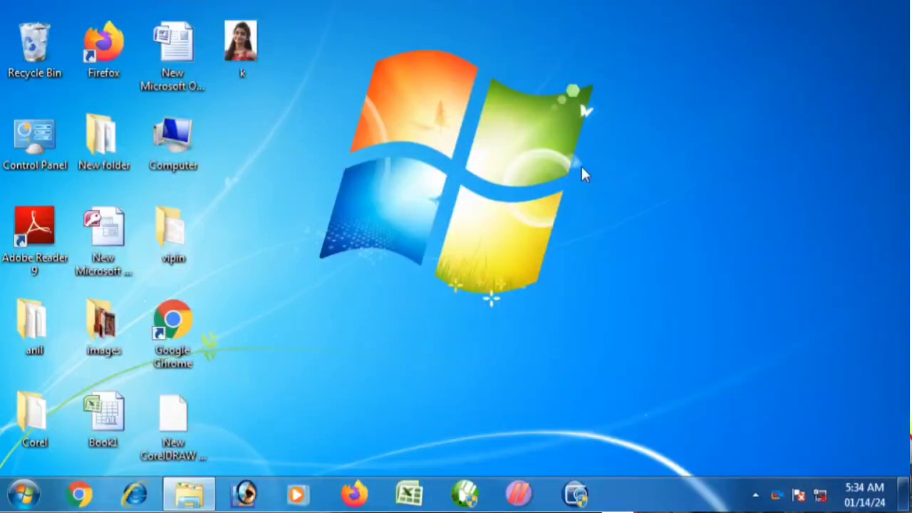
Step: Launch Microsoft Office Word 2007 by searching 'word' from the Windows 7 Start menu
click(12, 501)
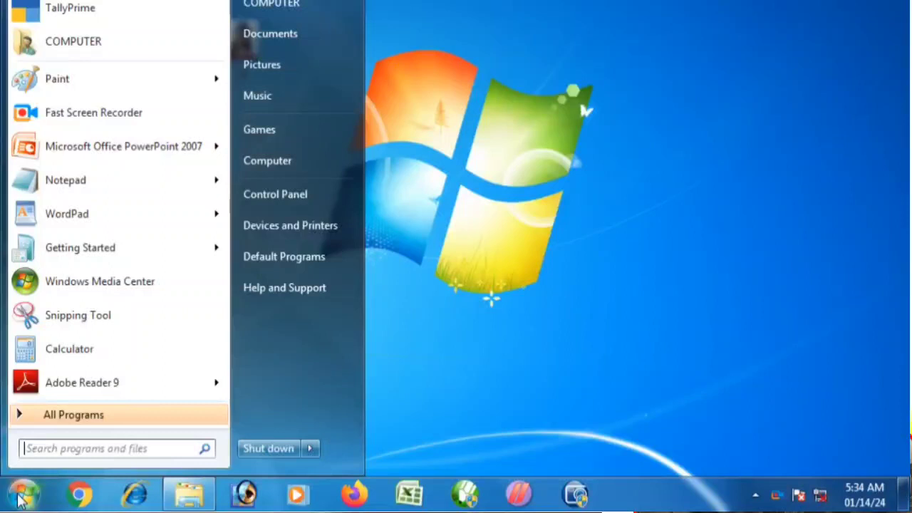
click(45, 450)
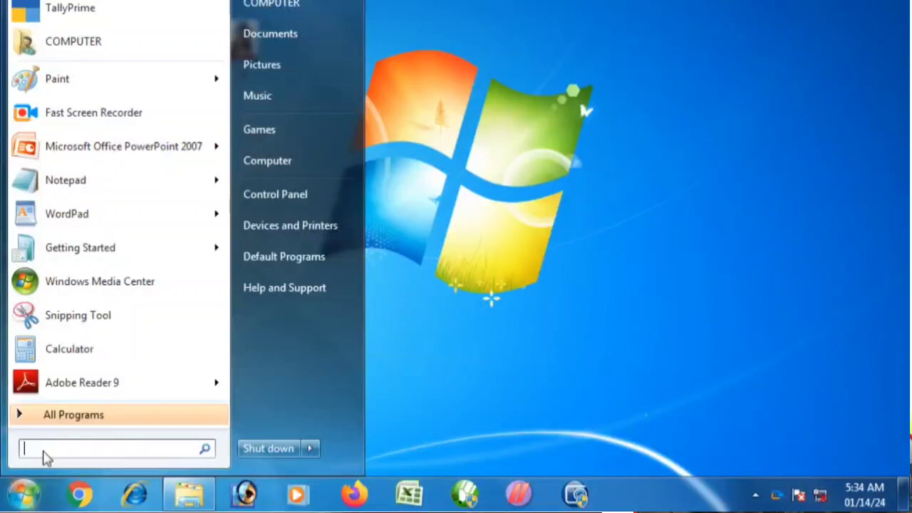
text(word)
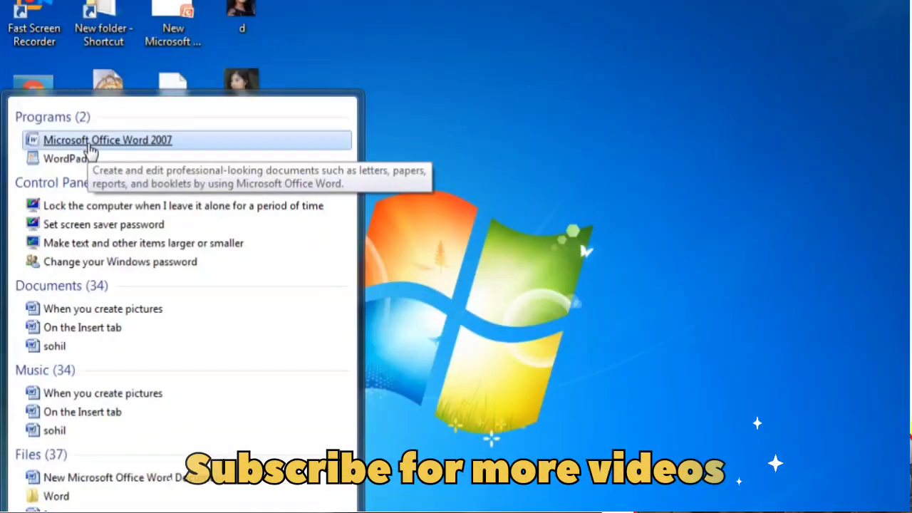
click(90, 143)
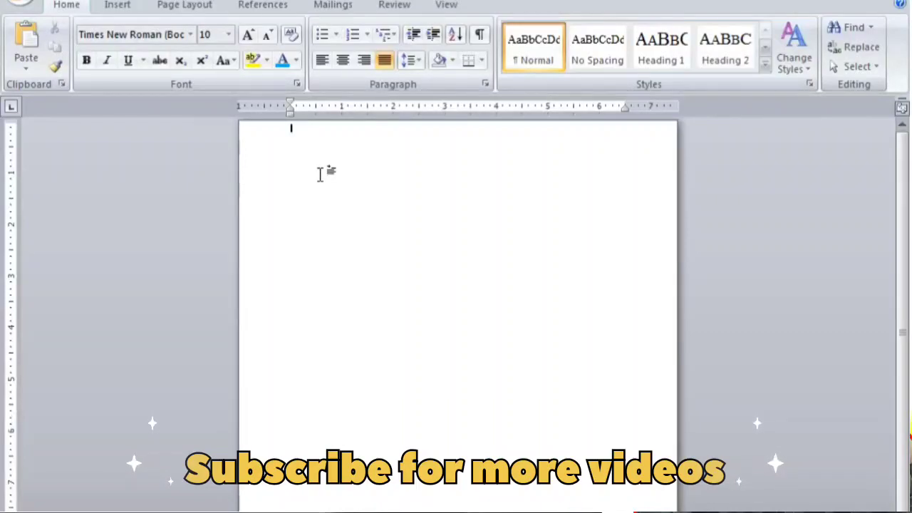
Step: Set the blank page's orientation to Landscape from Page Layout > Orientation
click(183, 7)
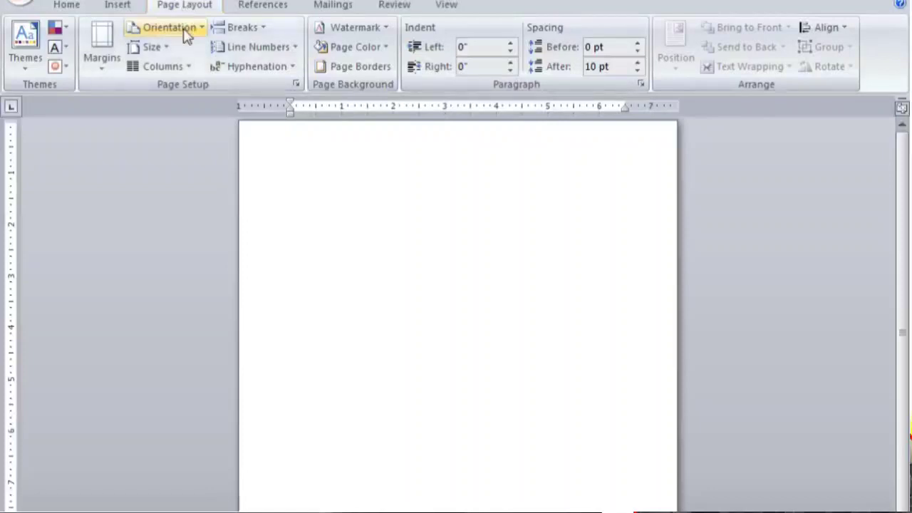
click(184, 33)
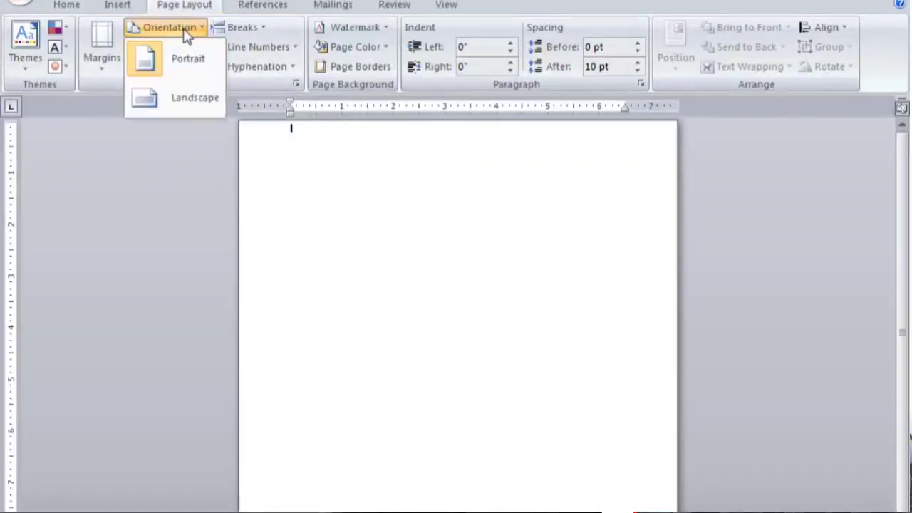
click(67, 5)
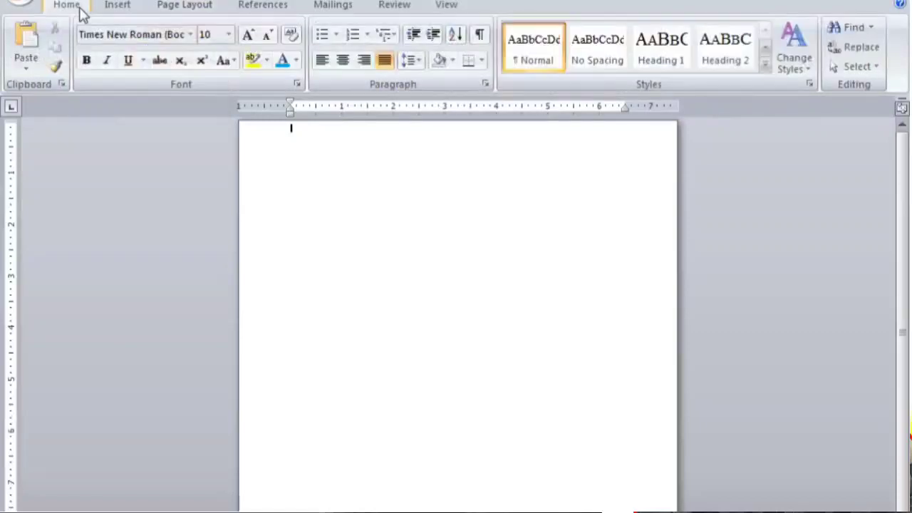
click(183, 9)
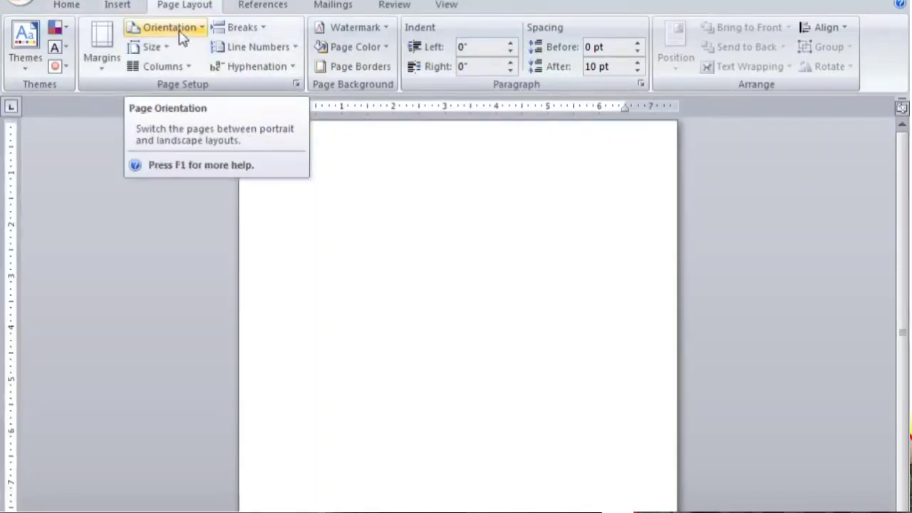
click(184, 38)
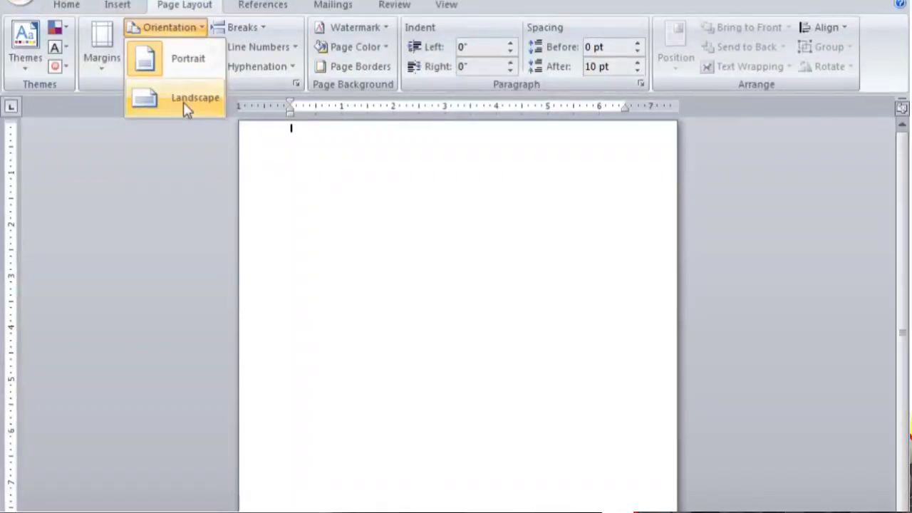
click(183, 102)
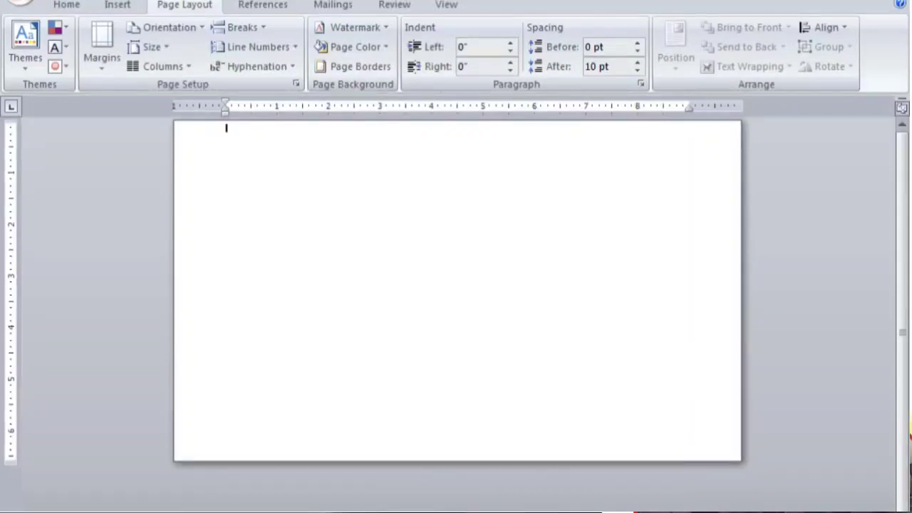
Step: Dismiss the Windows colour-scheme prompt covering the document
ctrl+scroll(457, 313, up, 1)
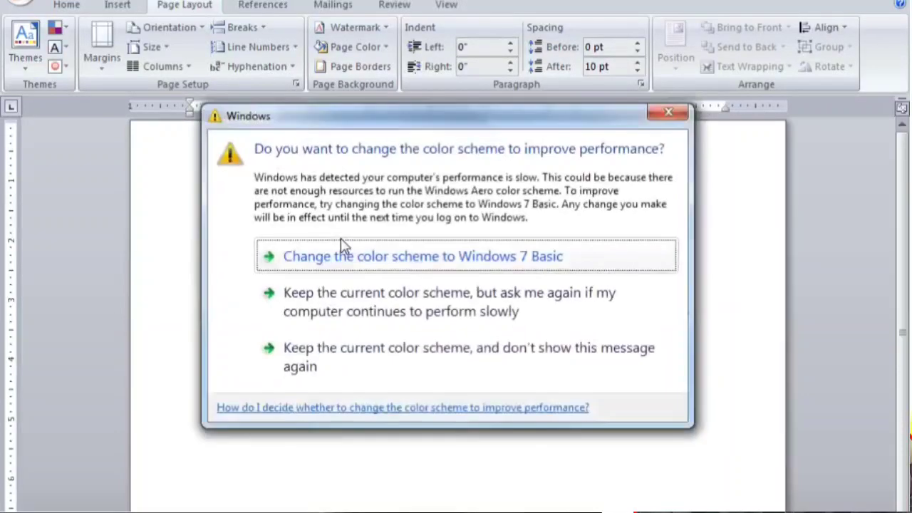
click(669, 114)
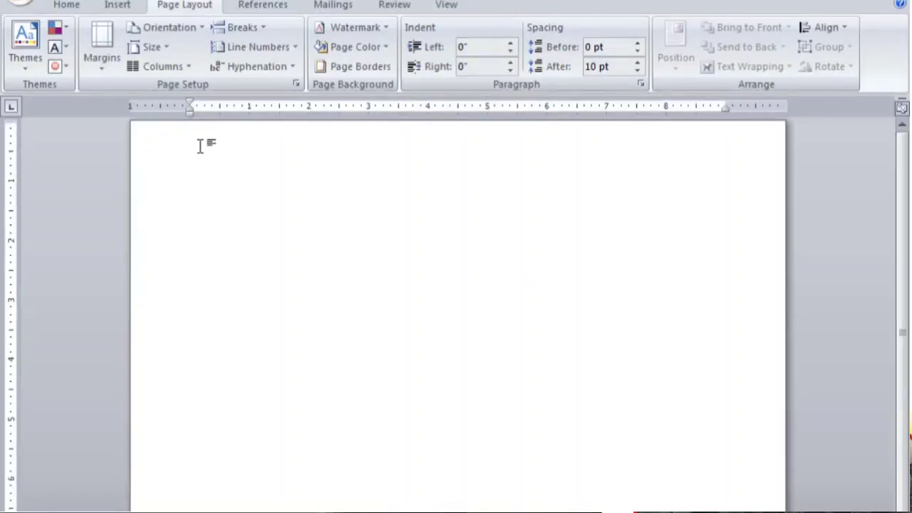
ctrl+scroll(200, 145, up, 1)
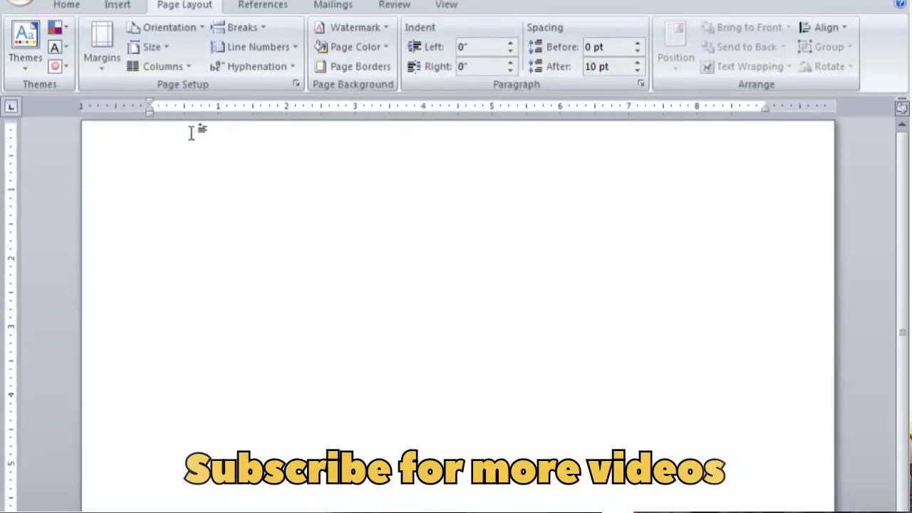
Step: Raise the starting font size from 10 to 20 with Grow Font
click(71, 6)
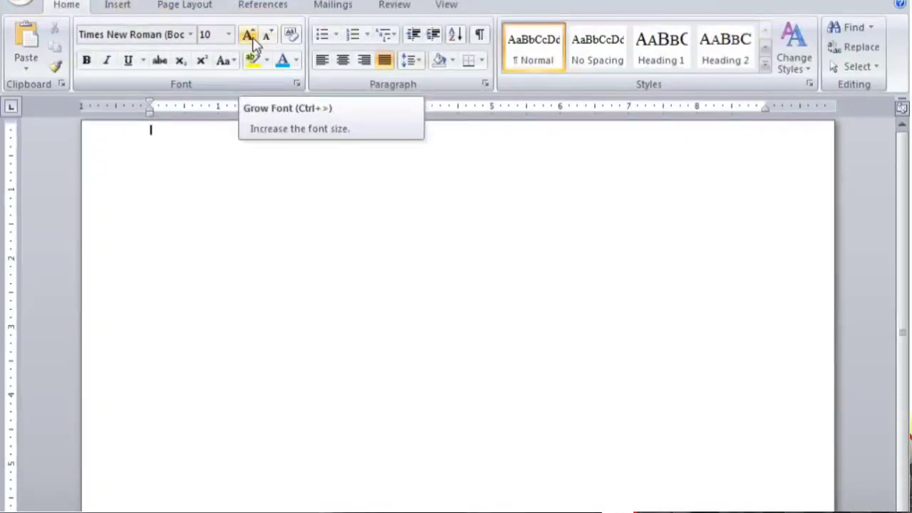
click(249, 35)
click(249, 36)
click(254, 41)
click(254, 40)
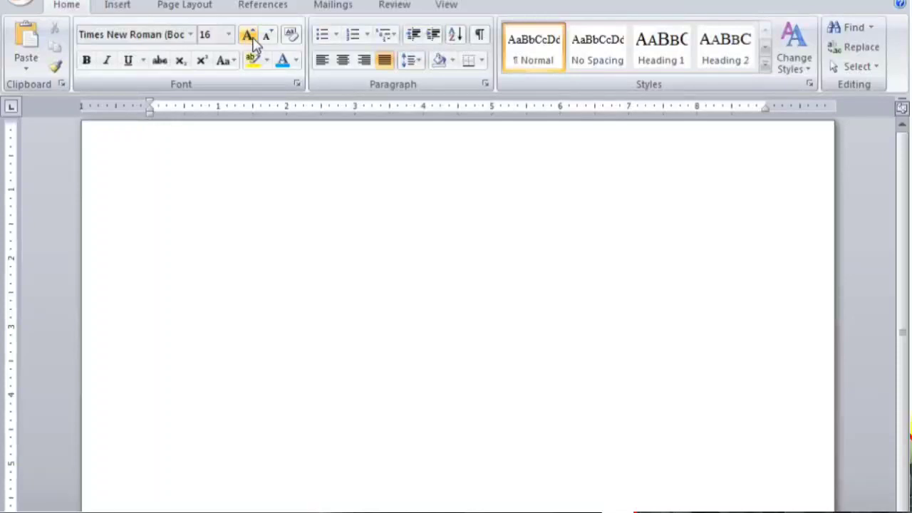
click(254, 40)
click(254, 41)
click(180, 6)
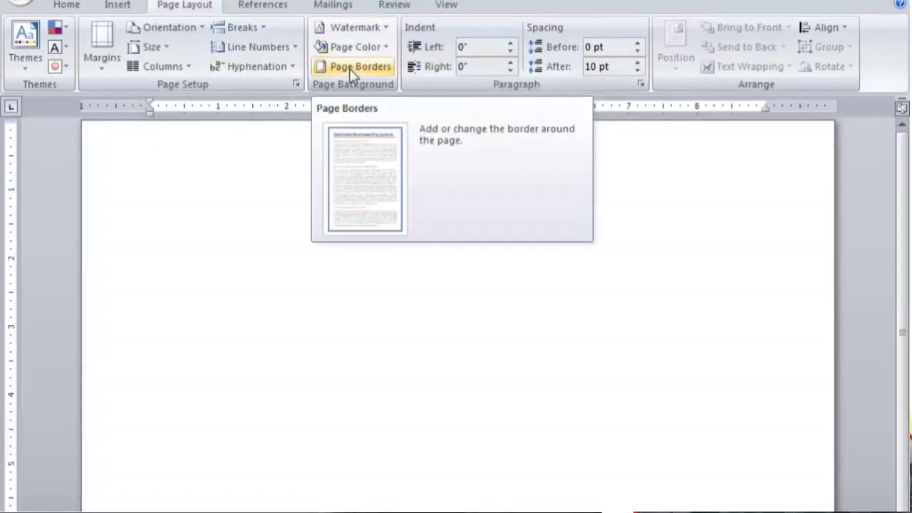
Step: Apply a heavy red 3 pt Box page border to the whole document
click(351, 69)
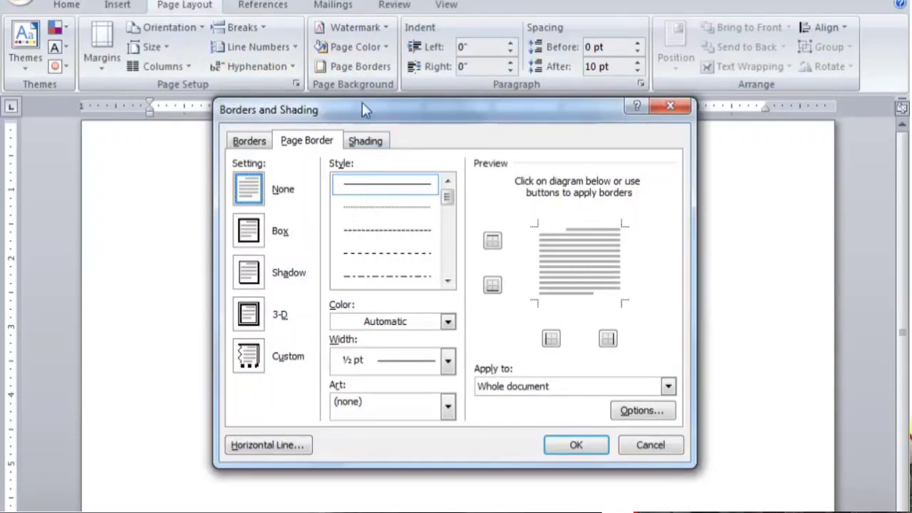
drag(401, 123, 347, 120)
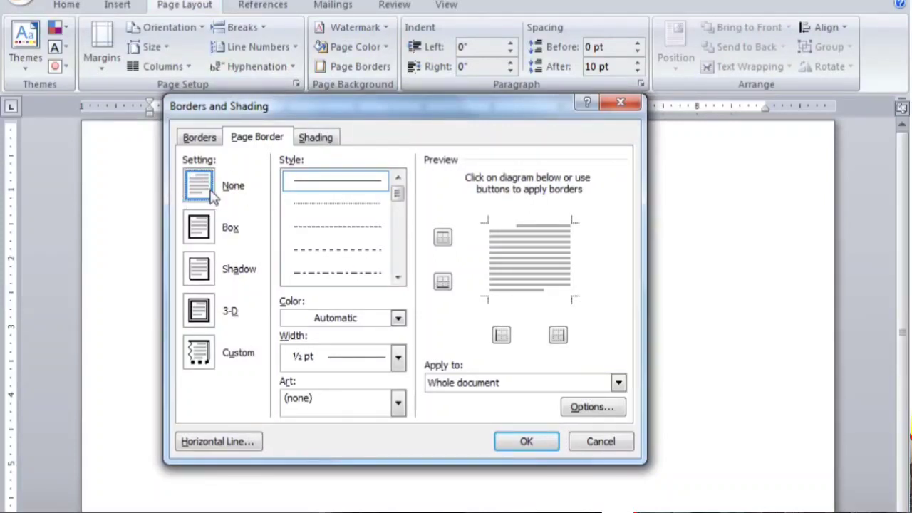
click(203, 233)
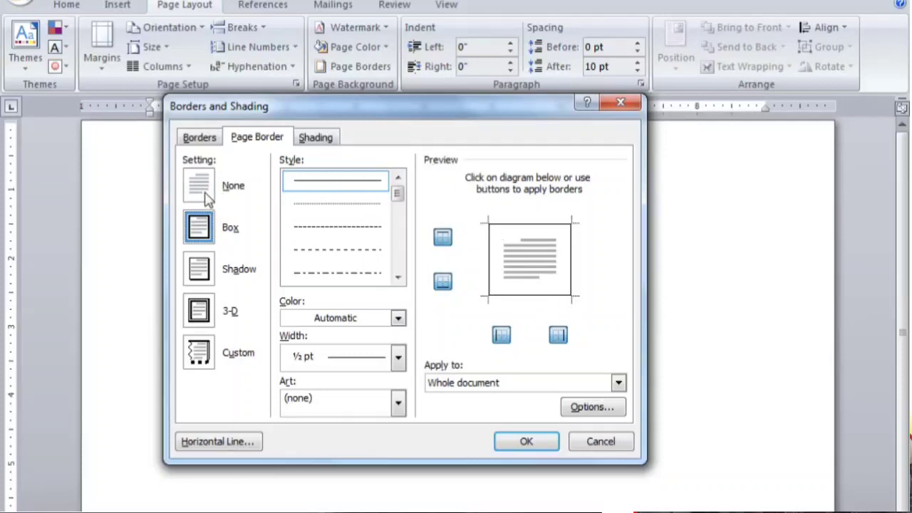
click(206, 198)
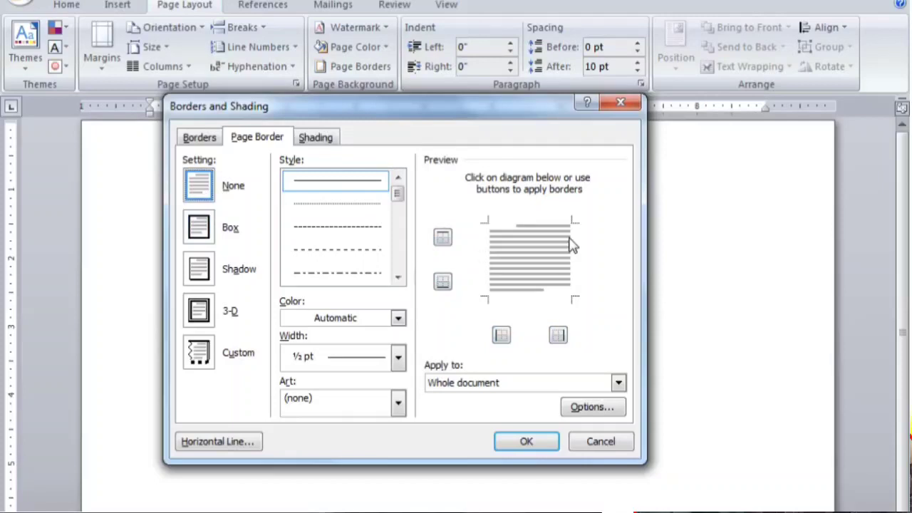
click(210, 242)
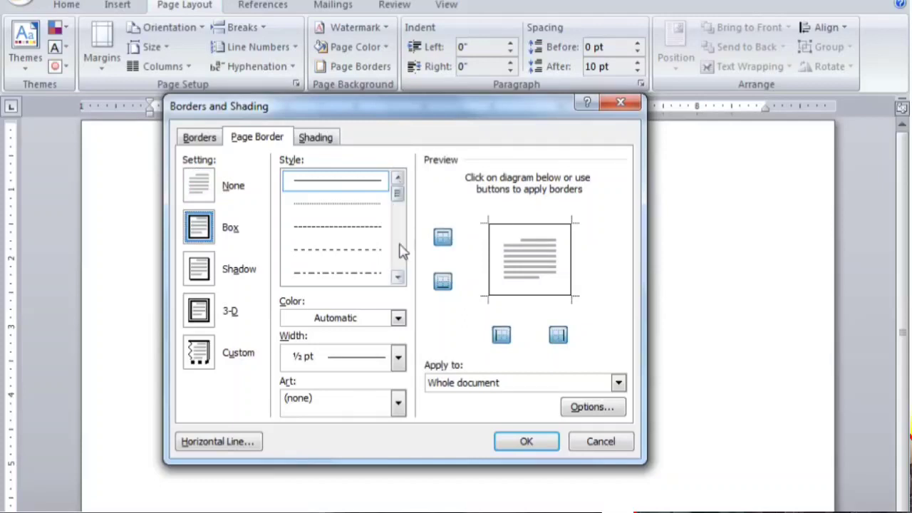
click(398, 278)
click(399, 279)
click(398, 279)
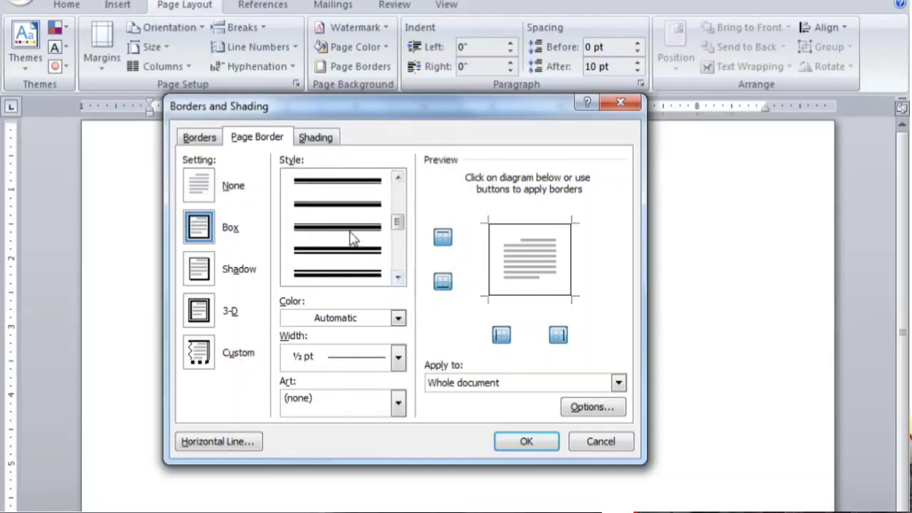
click(349, 238)
click(399, 319)
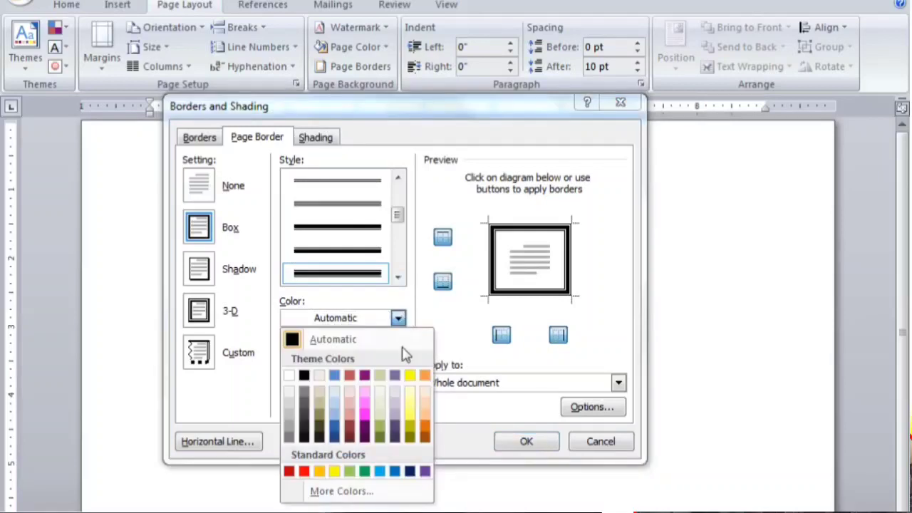
click(307, 472)
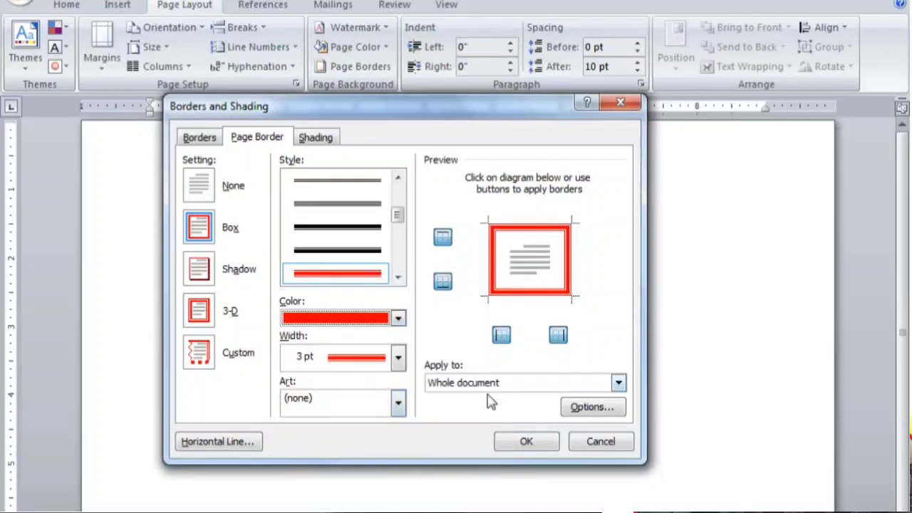
click(524, 442)
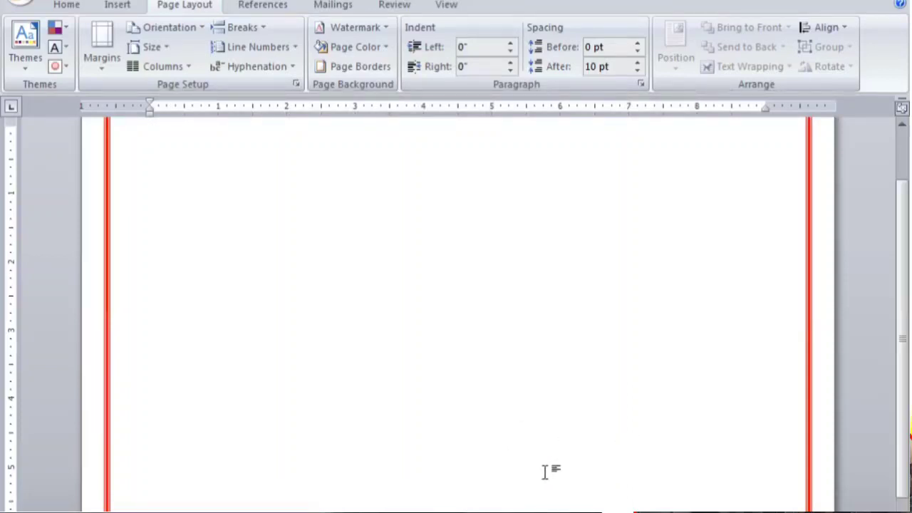
Step: Pick the Isosceles Triangle from the Insert > Shapes gallery
scroll(485, 425, up, 1)
ctrl+scroll(472, 413, down, 1)
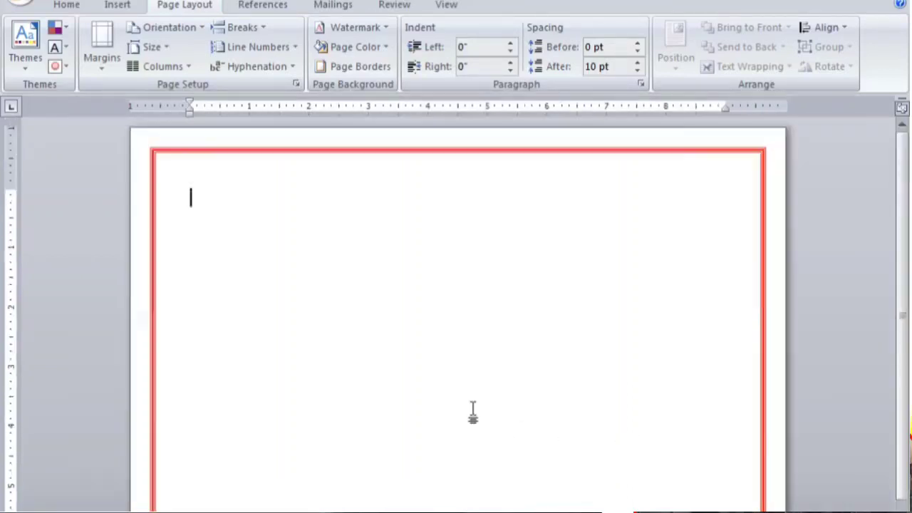
ctrl+scroll(472, 413, down, 1)
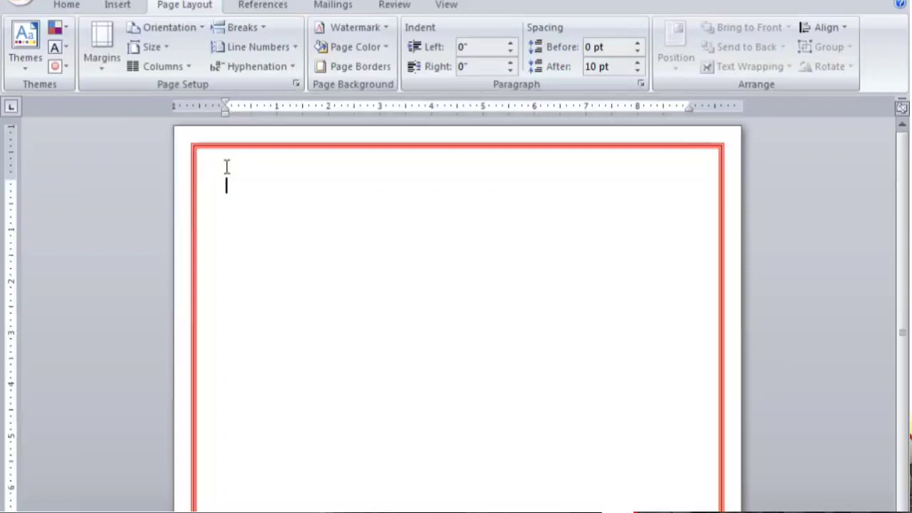
click(111, 12)
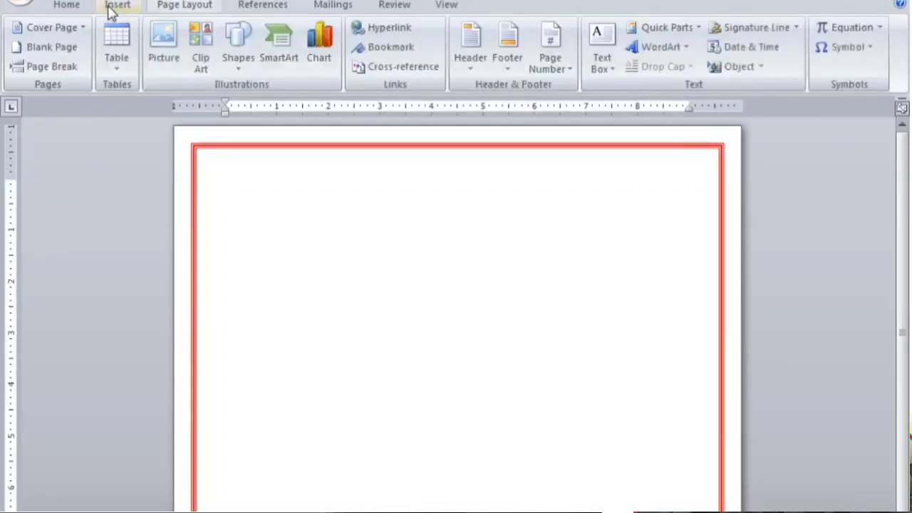
click(239, 68)
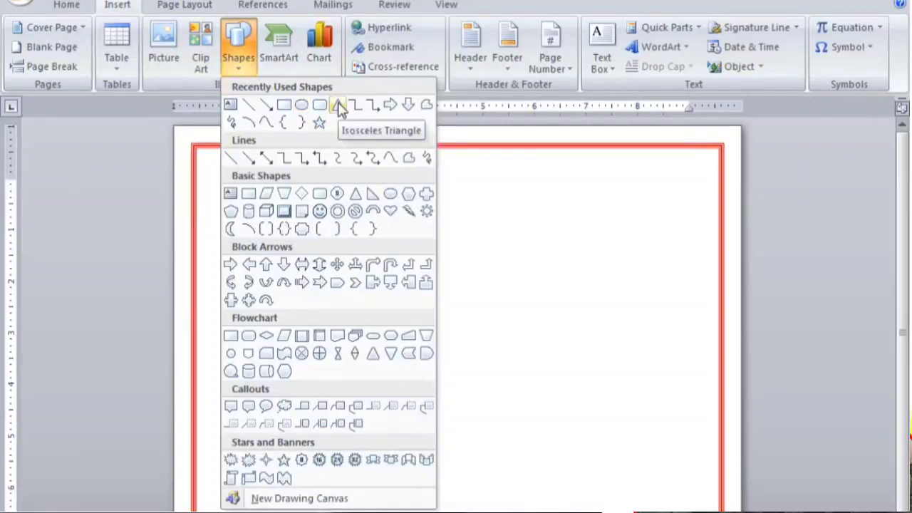
click(338, 106)
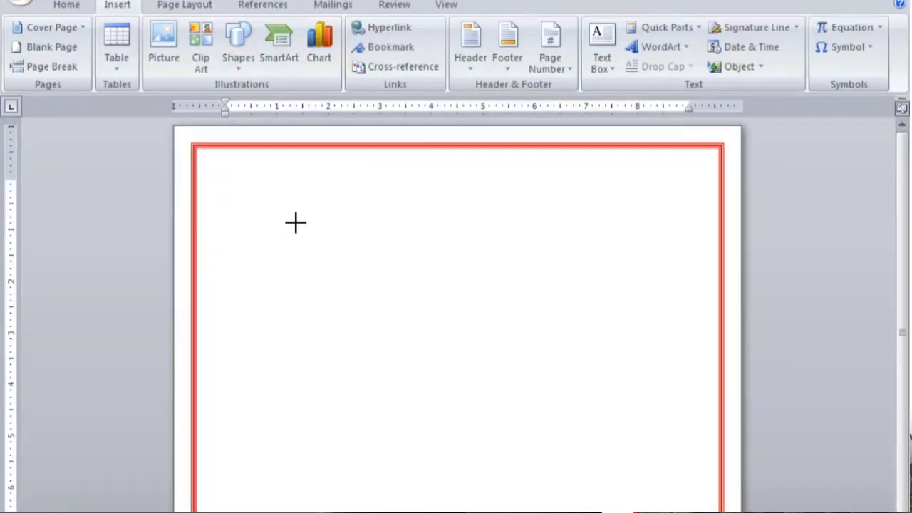
Step: Draw the triangle, then rotate, move and resize it to 1.06" by 2.14" in the top-left corner
drag(268, 210, 378, 305)
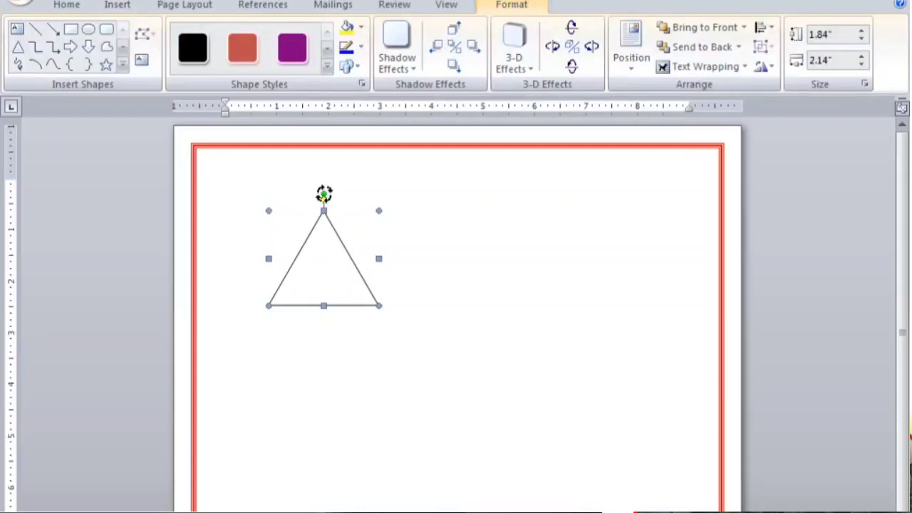
mouse_move(324, 192)
mouse_down()
mouse_move(268, 215)
mouse_move(246, 211)
mouse_move(263, 201)
mouse_up()
drag(300, 249, 238, 195)
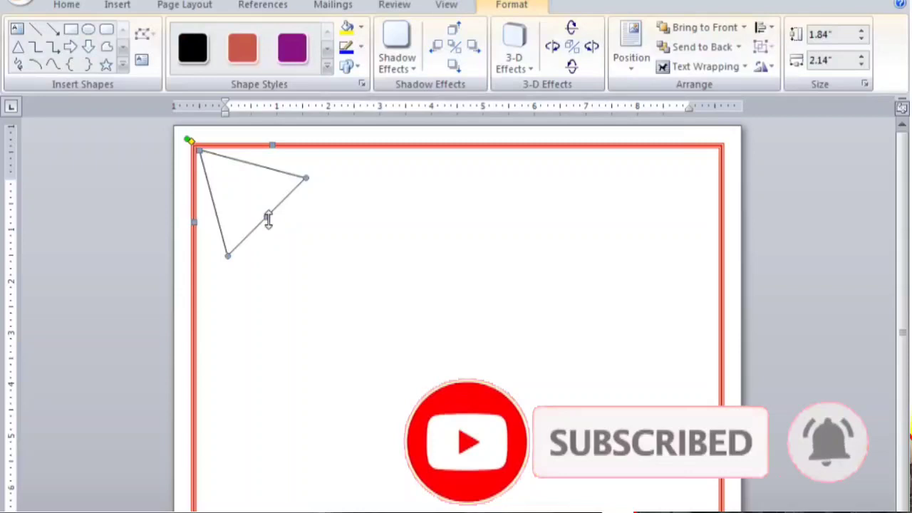
drag(268, 217, 240, 190)
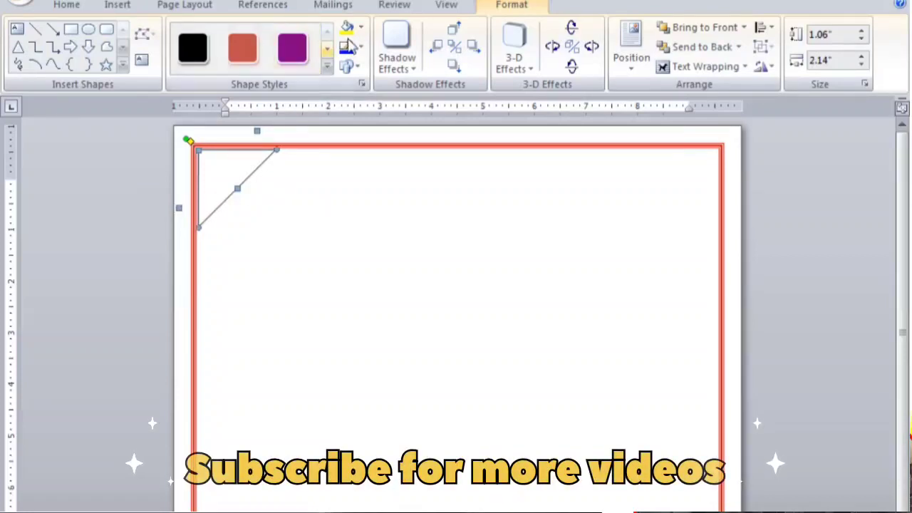
click(362, 27)
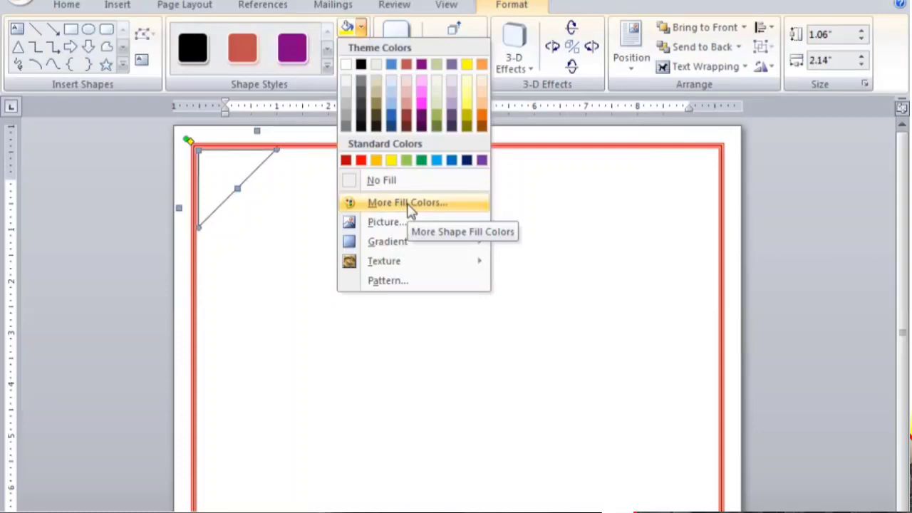
Step: Fill the corner triangle with standard orange from More Fill Colors
click(410, 205)
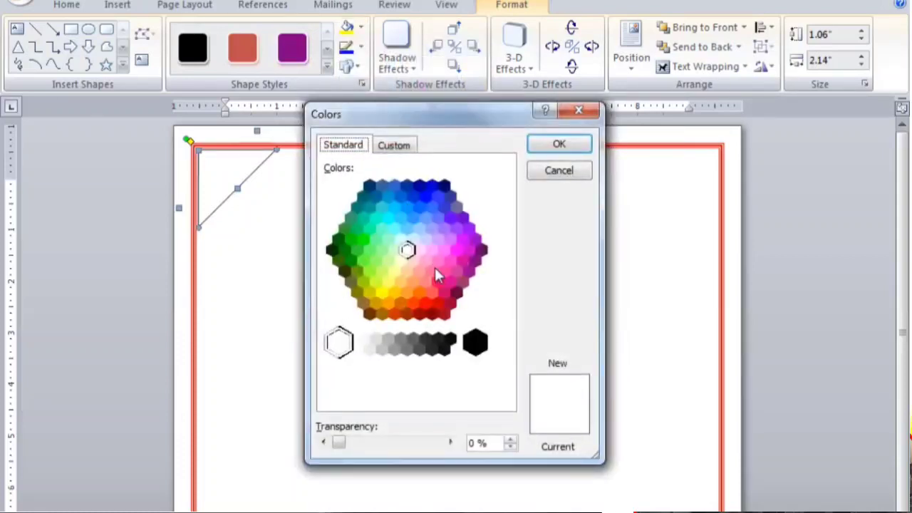
drag(372, 122, 327, 116)
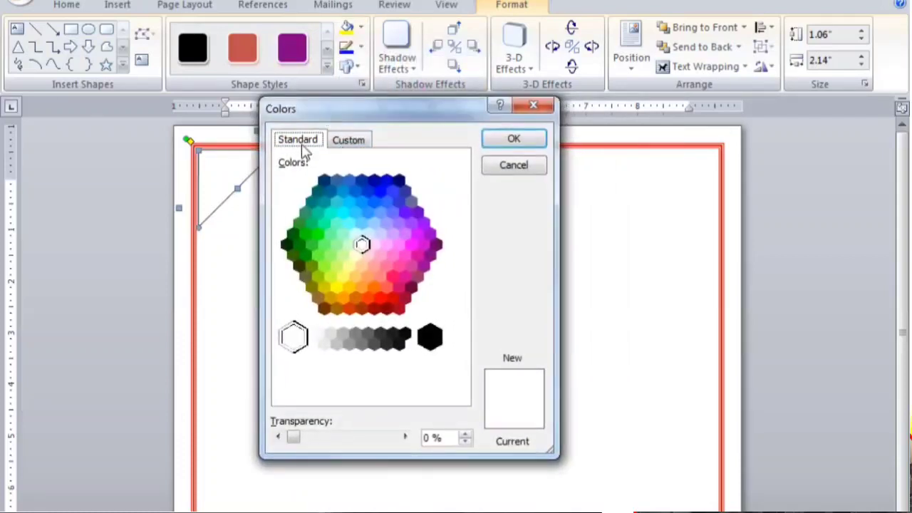
click(347, 142)
click(301, 140)
click(374, 287)
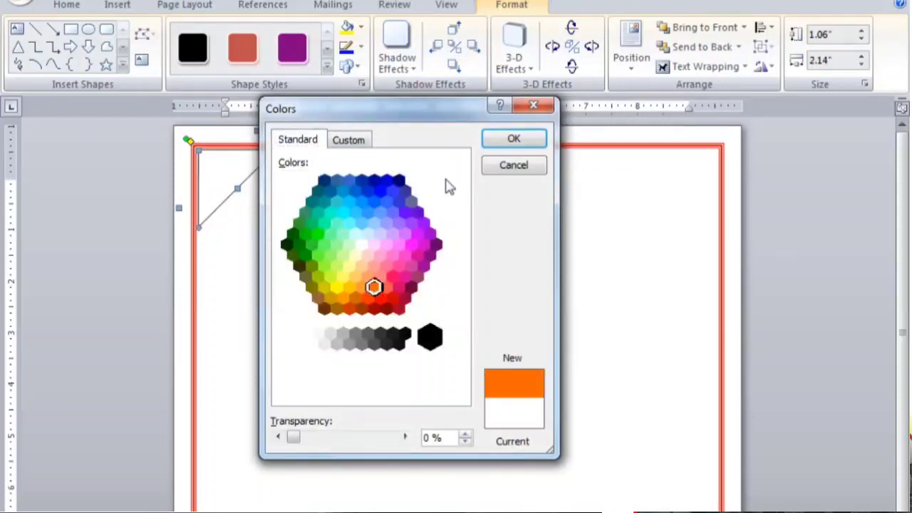
click(515, 140)
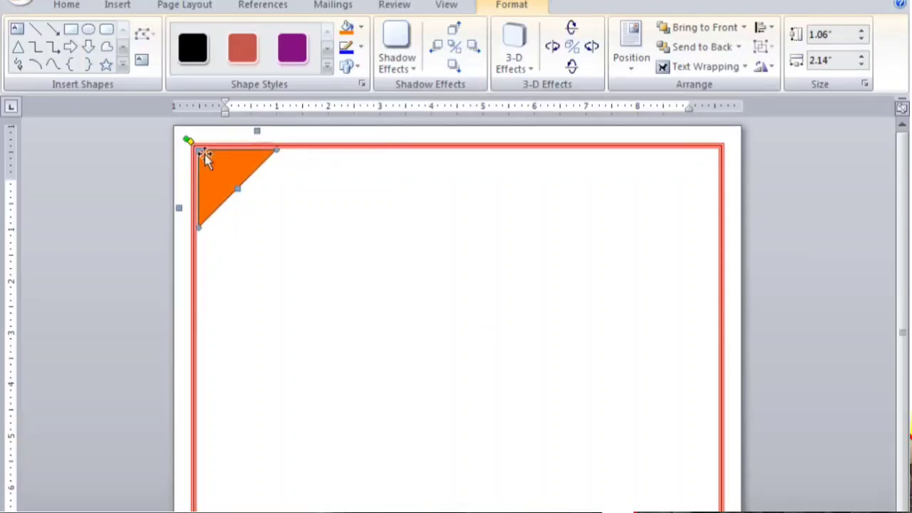
click(268, 236)
double_click(239, 171)
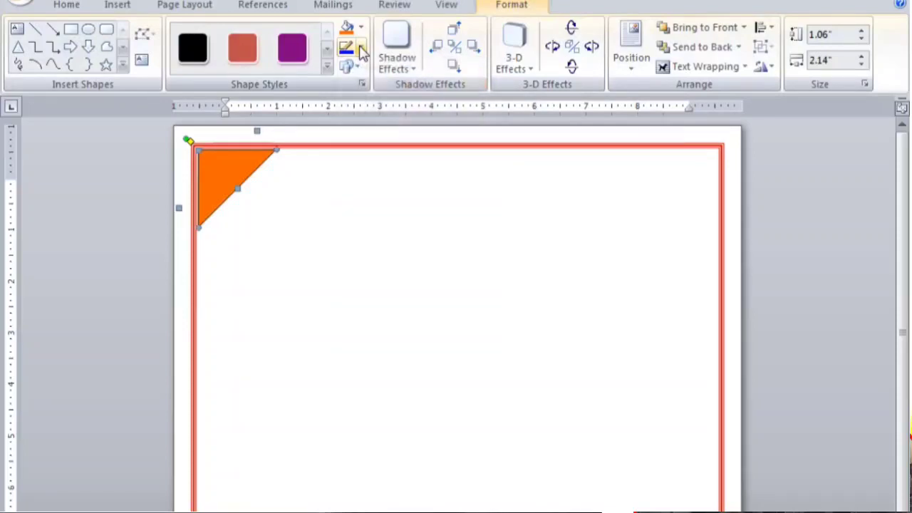
Step: Set the orange triangle's Shape Outline to No Outline
click(362, 51)
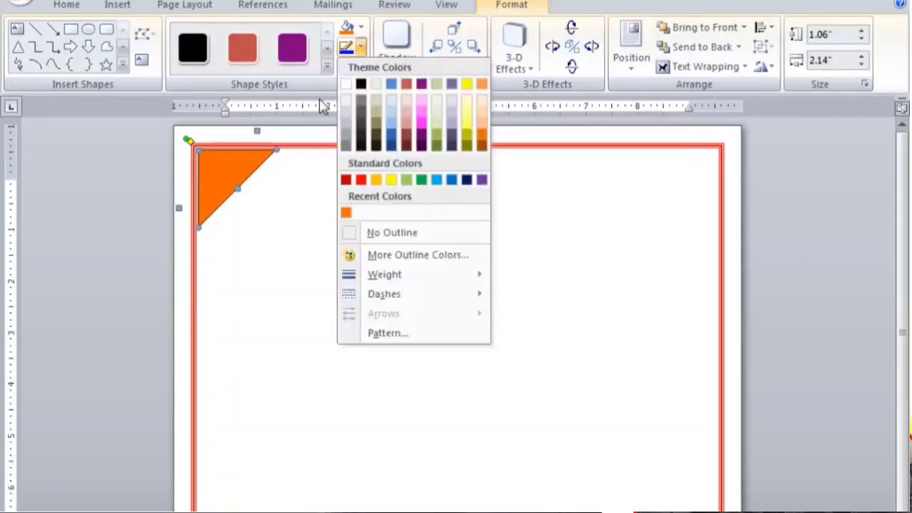
click(299, 151)
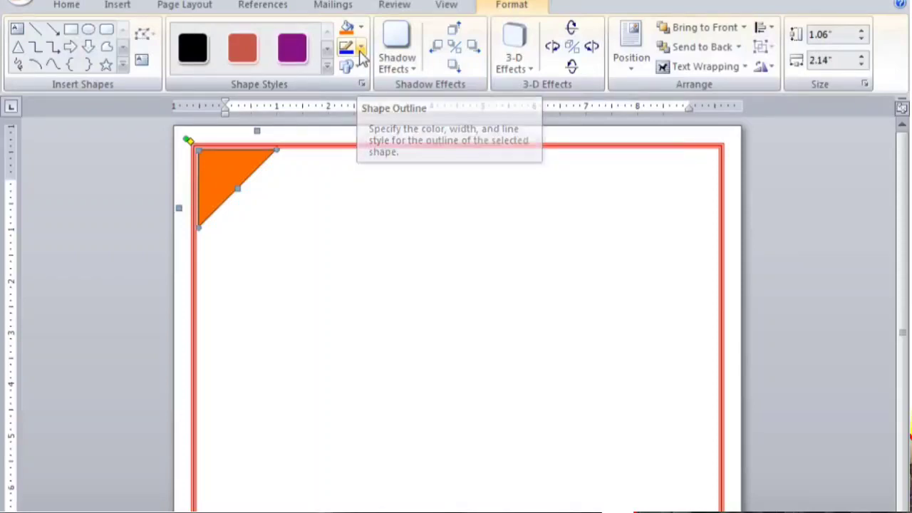
click(360, 49)
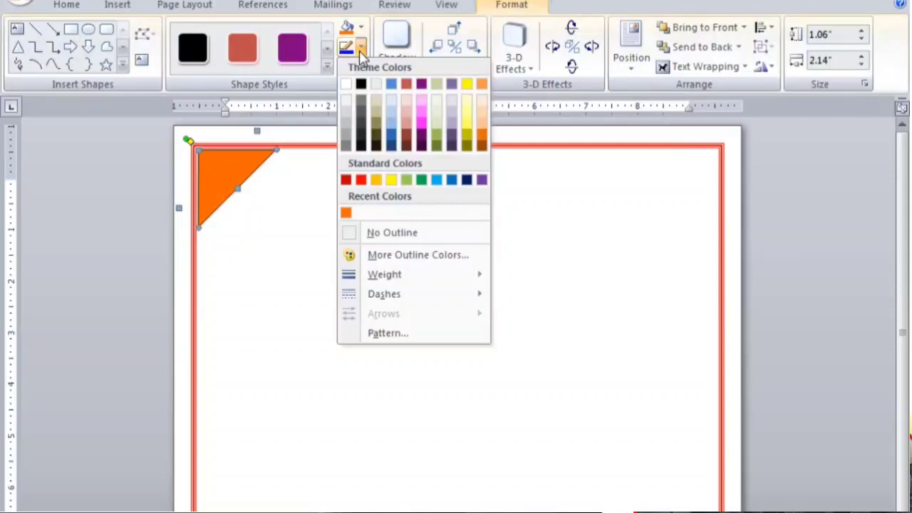
click(385, 235)
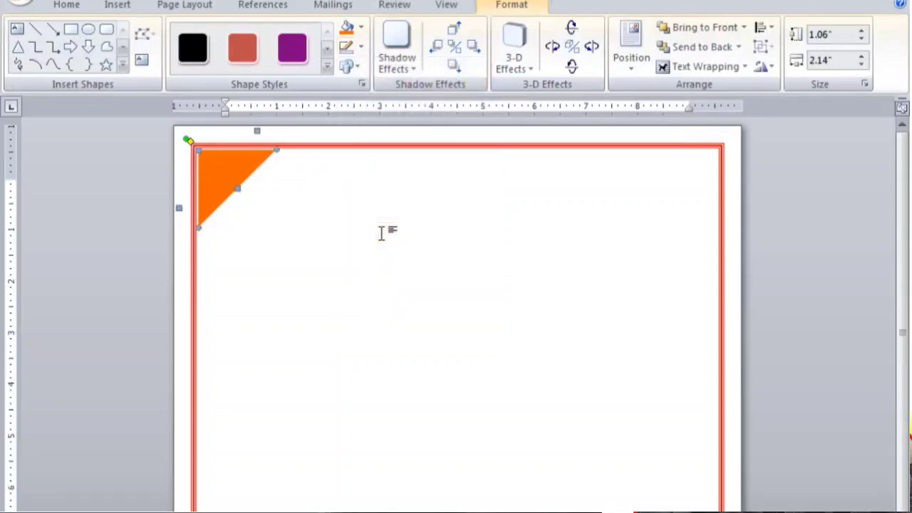
click(271, 214)
click(234, 172)
Step: Copy the orange triangle, then rotate and nudge the copy into the bottom-right corner
drag(225, 172, 309, 240)
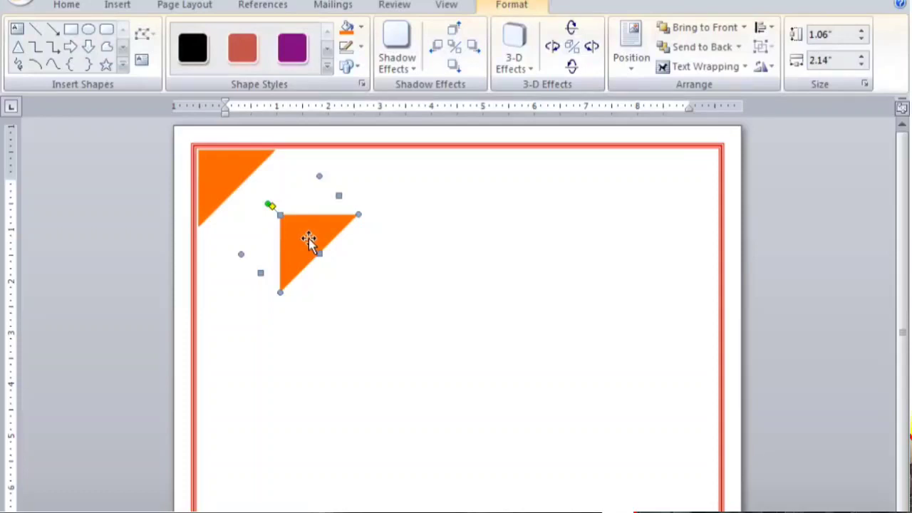
mouse_move(308, 239)
mouse_down()
mouse_move(376, 258)
mouse_move(582, 506)
mouse_move(647, 479)
mouse_up()
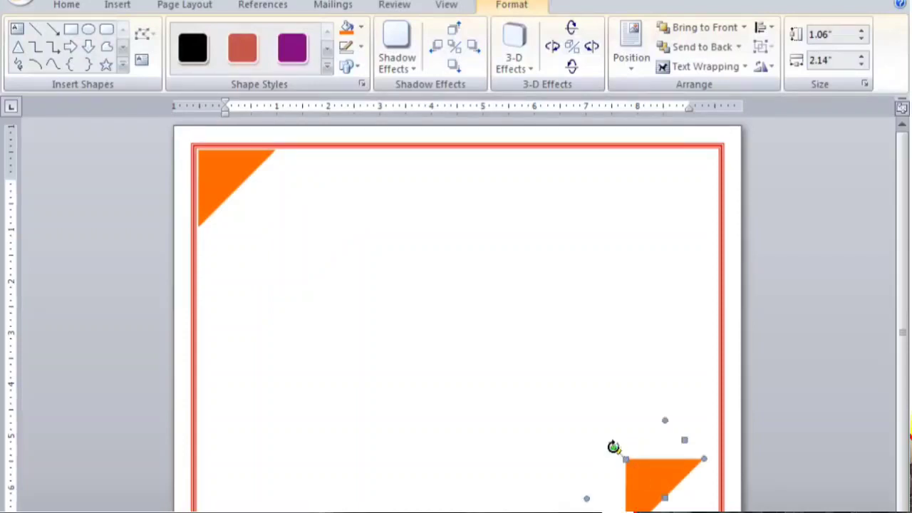
drag(614, 447, 616, 450)
drag(616, 450, 700, 510)
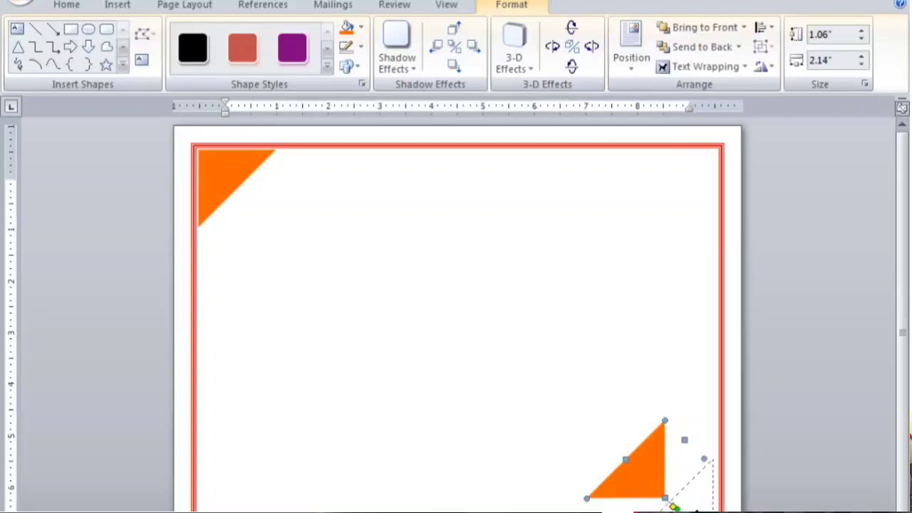
drag(697, 510, 702, 511)
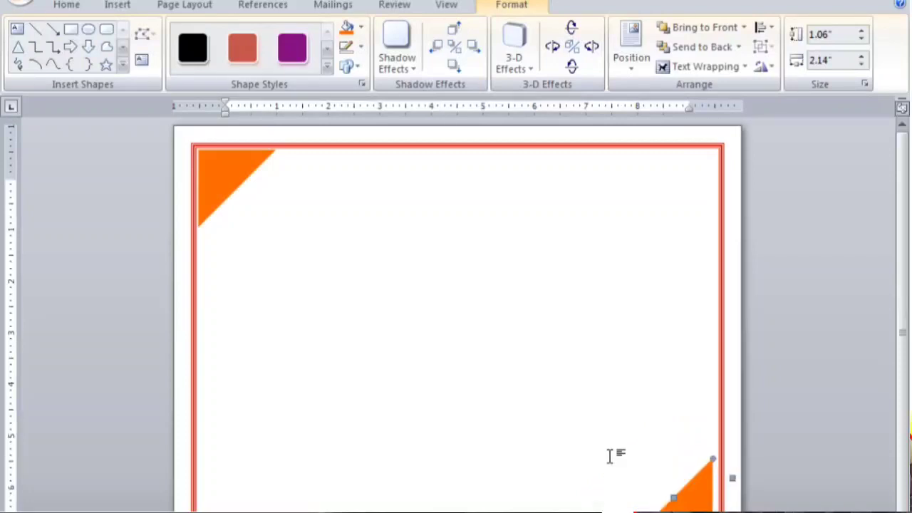
key(Right)
key(Right)
key(Right)
key(Down)
key(Down)
key(Down)
key(Down)
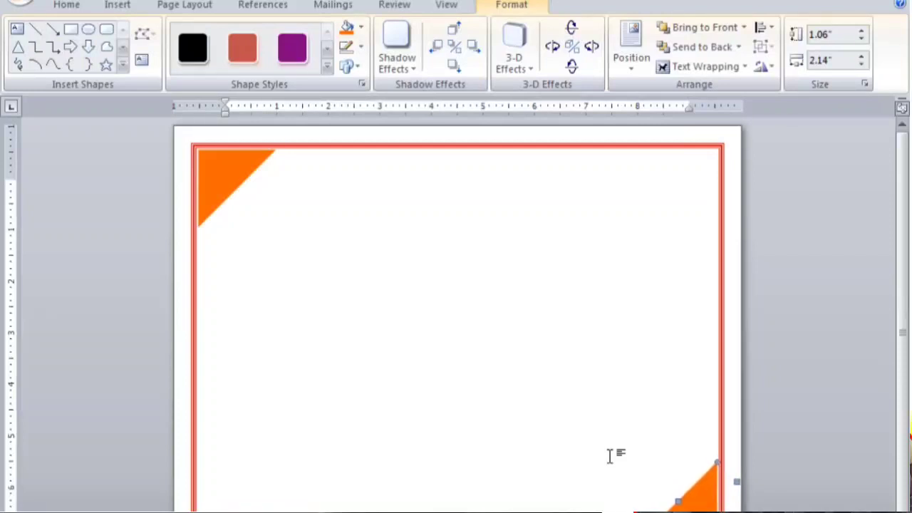
key(Right)
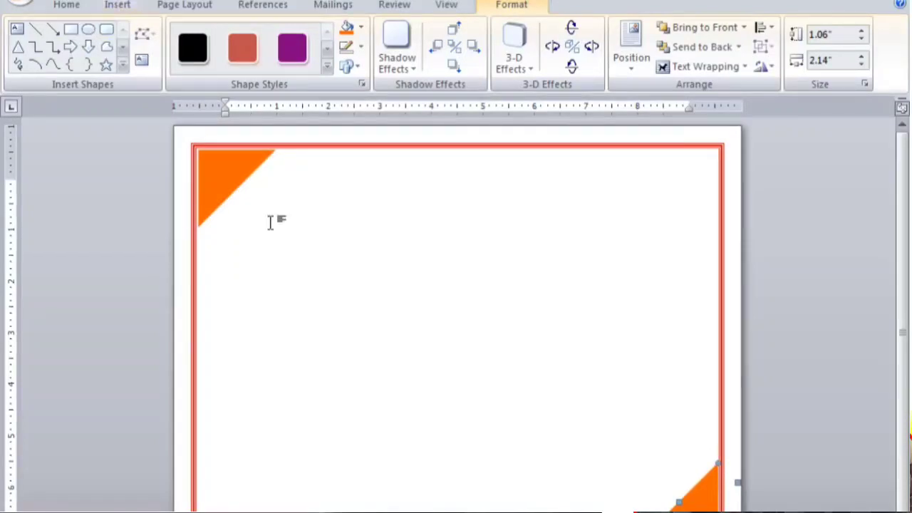
Step: Search Clip Art for 'computer' and insert the woman-at-computer image near the top-left corner
click(116, 7)
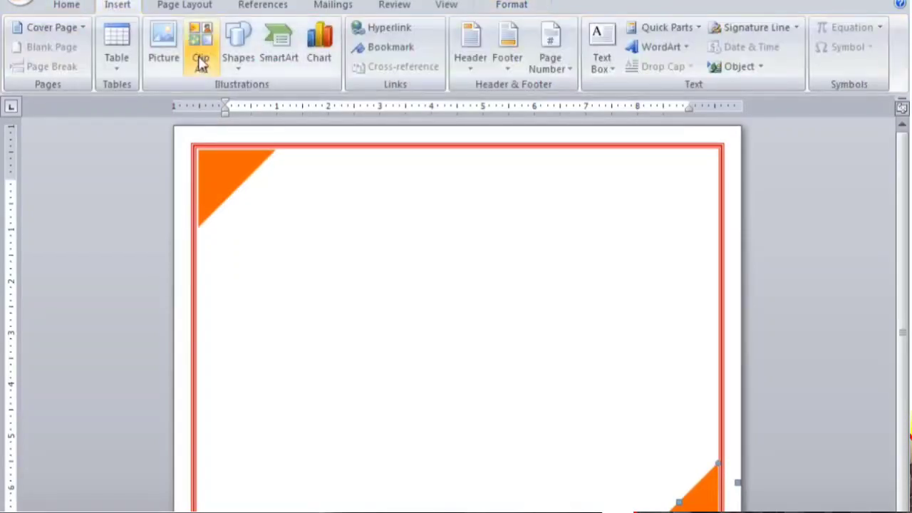
click(206, 37)
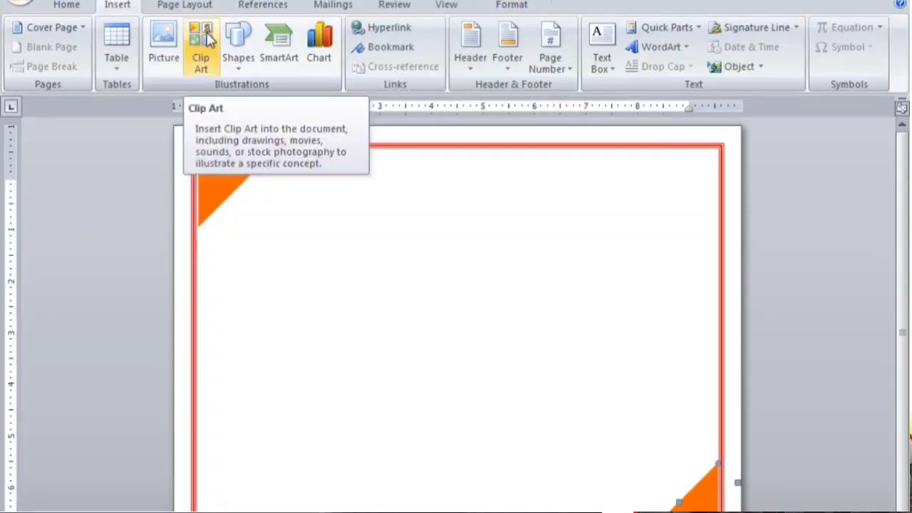
click(209, 39)
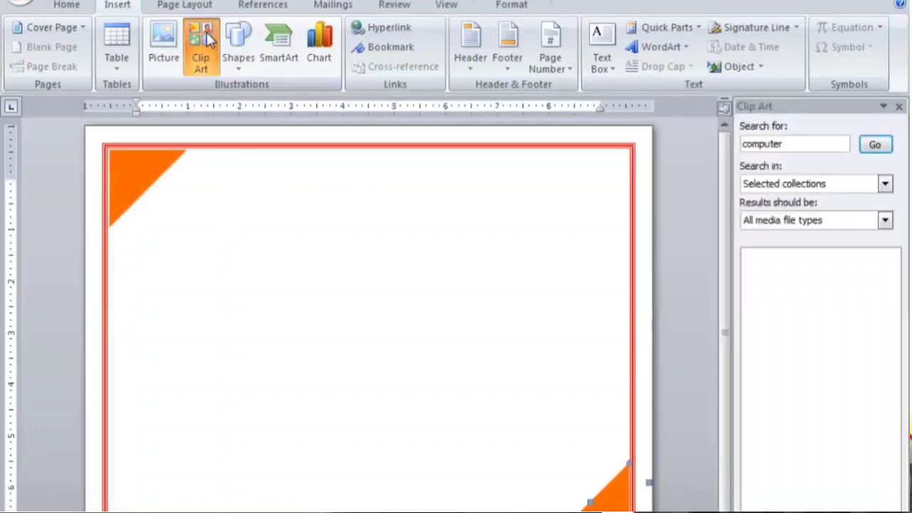
click(801, 146)
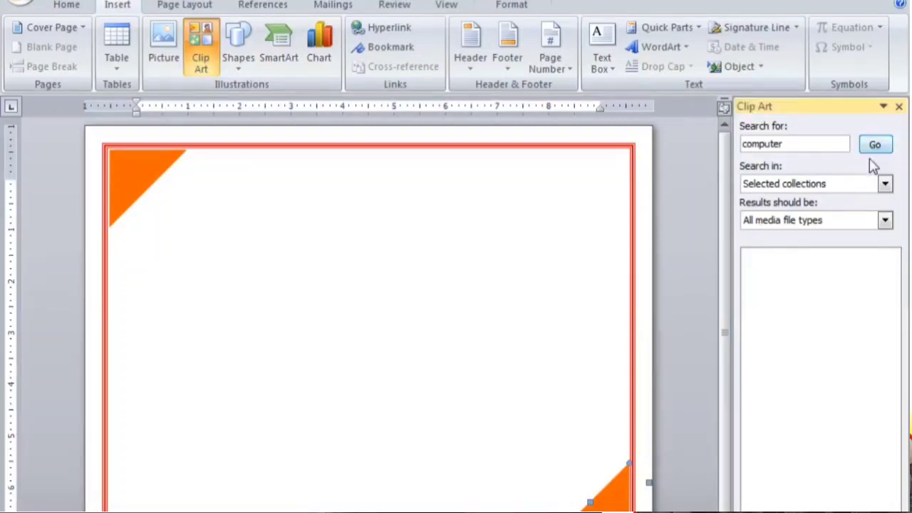
double_click(762, 144)
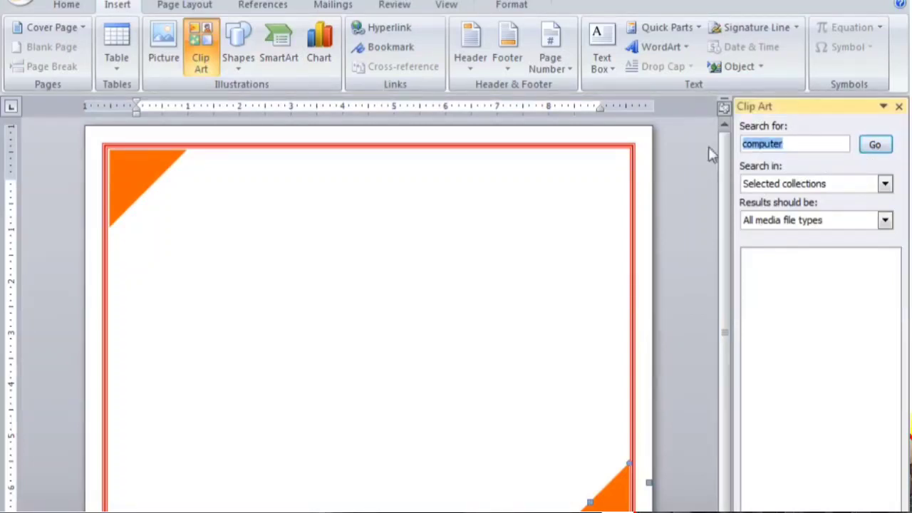
click(794, 144)
click(876, 147)
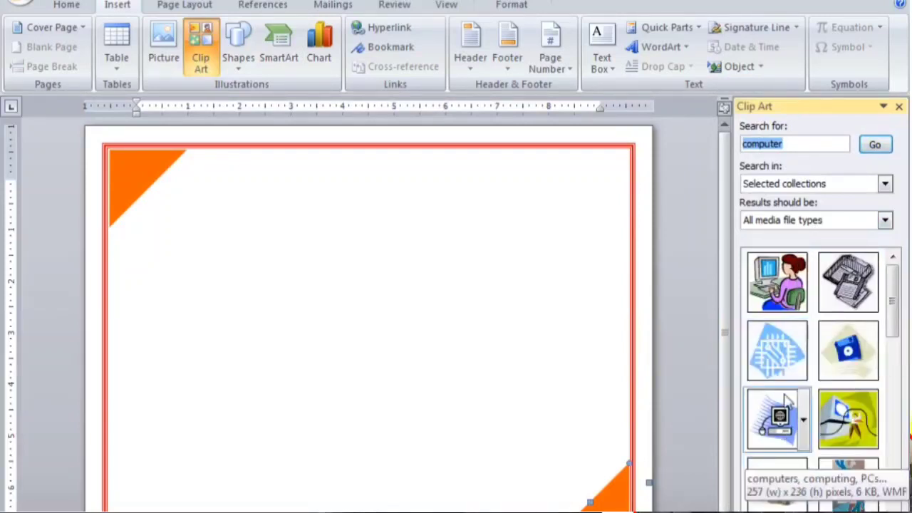
mouse_move(891, 315)
mouse_down()
mouse_move(898, 399)
mouse_move(897, 292)
mouse_up()
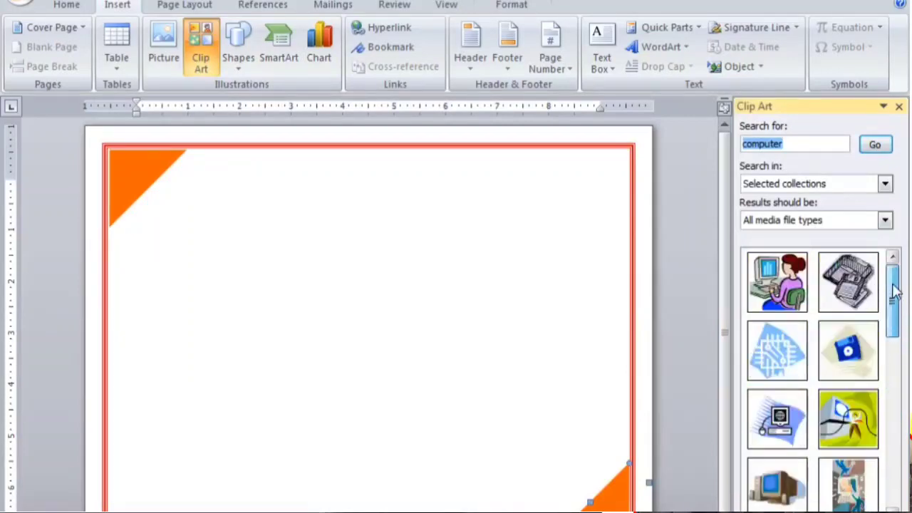
click(774, 295)
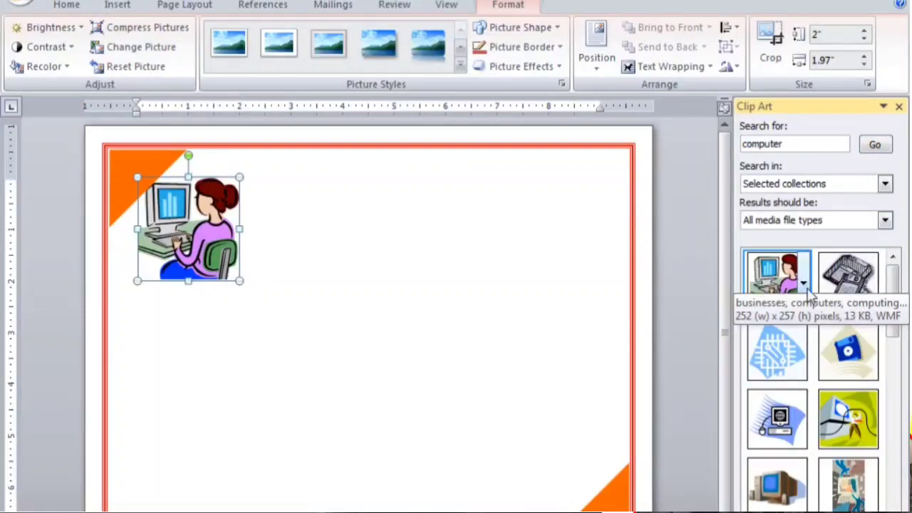
Step: Delete the duplicate woman-at-computer clip art so only one copy remains
click(804, 285)
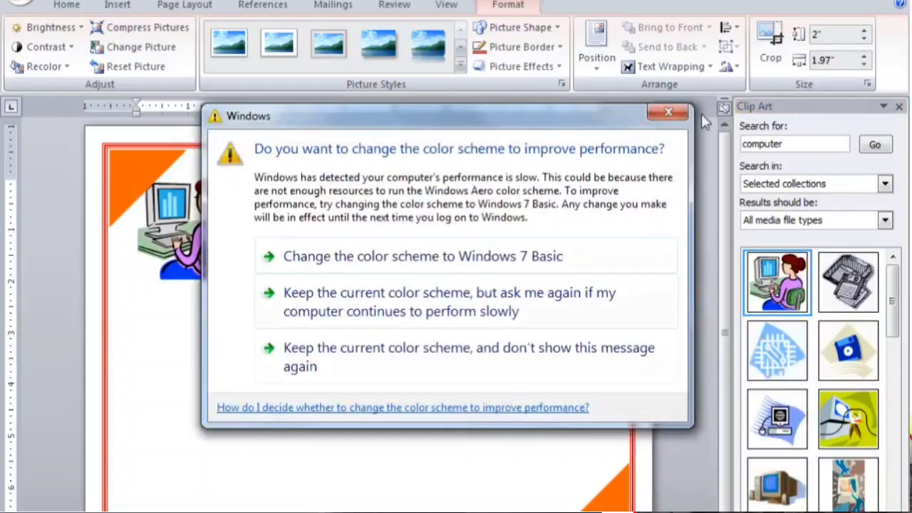
click(670, 114)
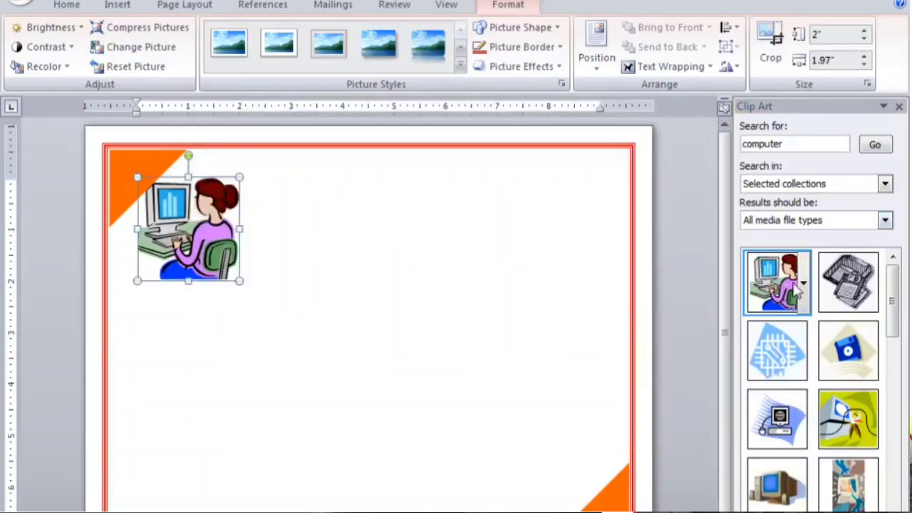
click(802, 283)
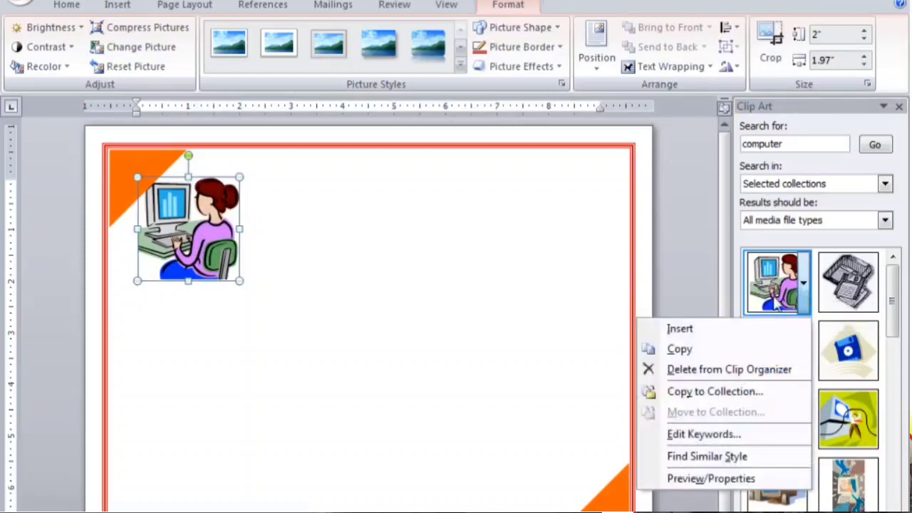
click(693, 329)
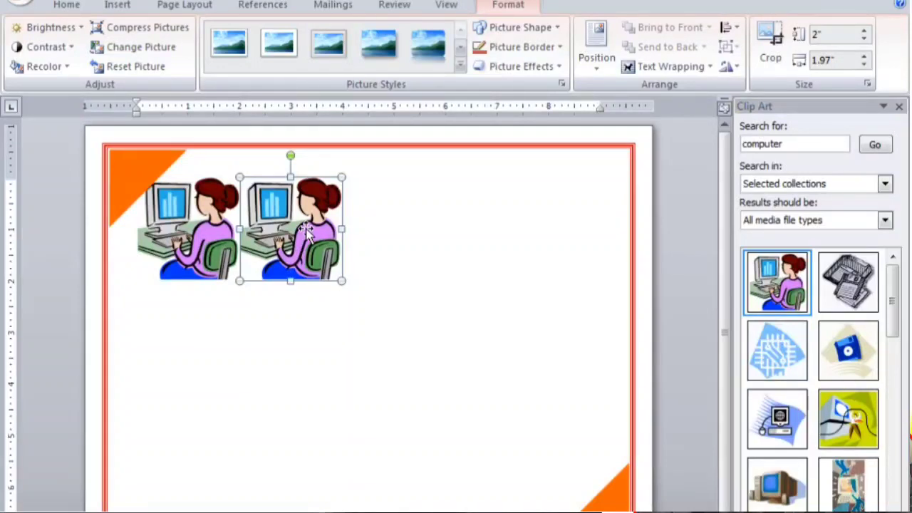
key(Delete)
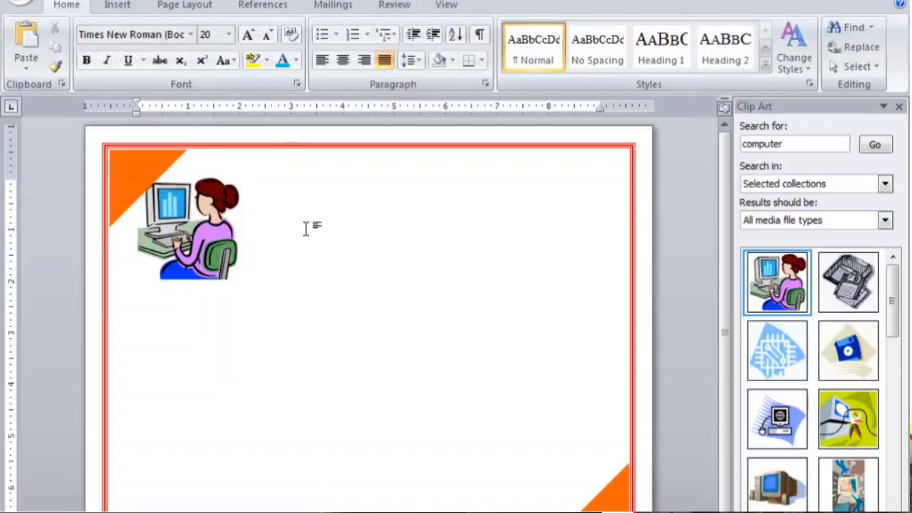
Step: Close the Clip Art search pane and reselect the remaining picture
click(205, 227)
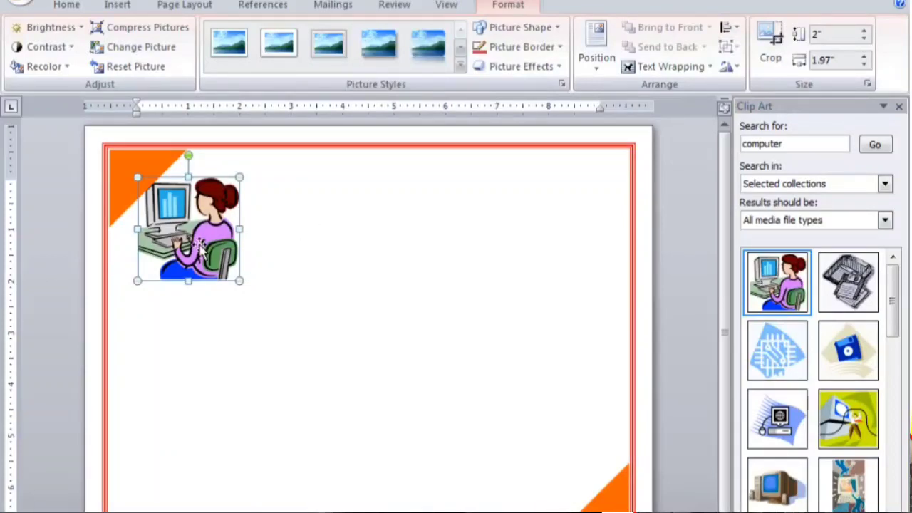
click(899, 107)
click(370, 283)
click(285, 253)
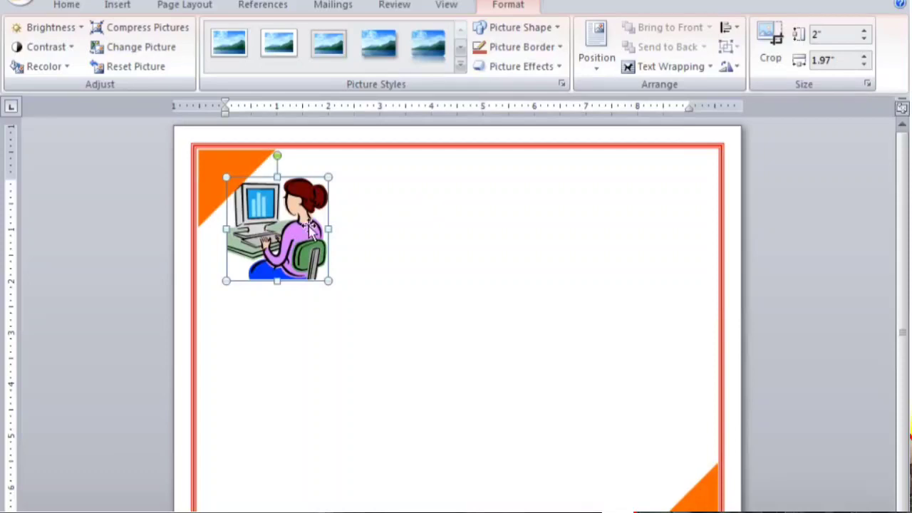
click(354, 260)
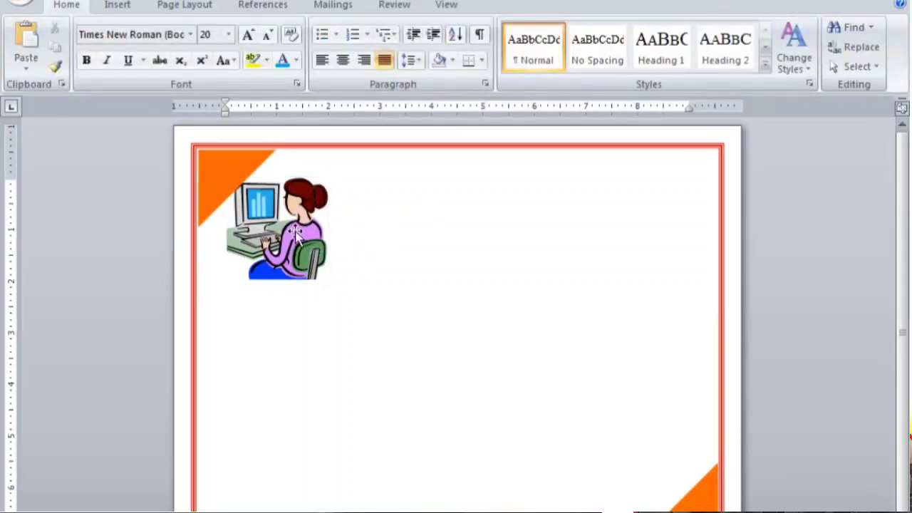
double_click(305, 229)
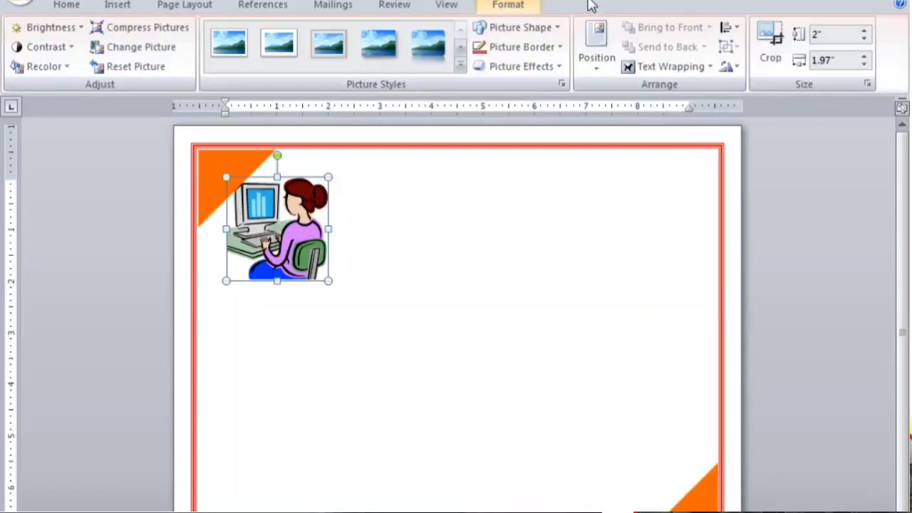
Step: Set the clip art's text wrapping to Behind Text and drag it right of the orange corner triangle
click(703, 74)
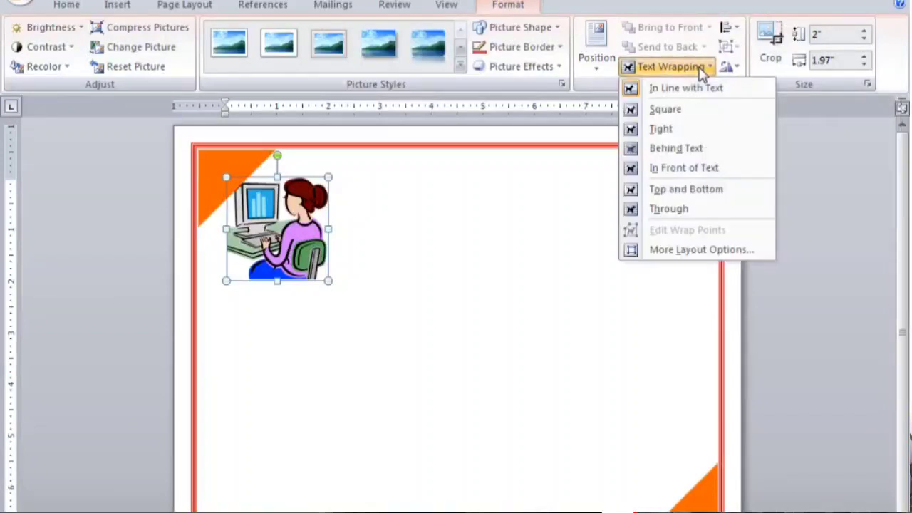
click(678, 116)
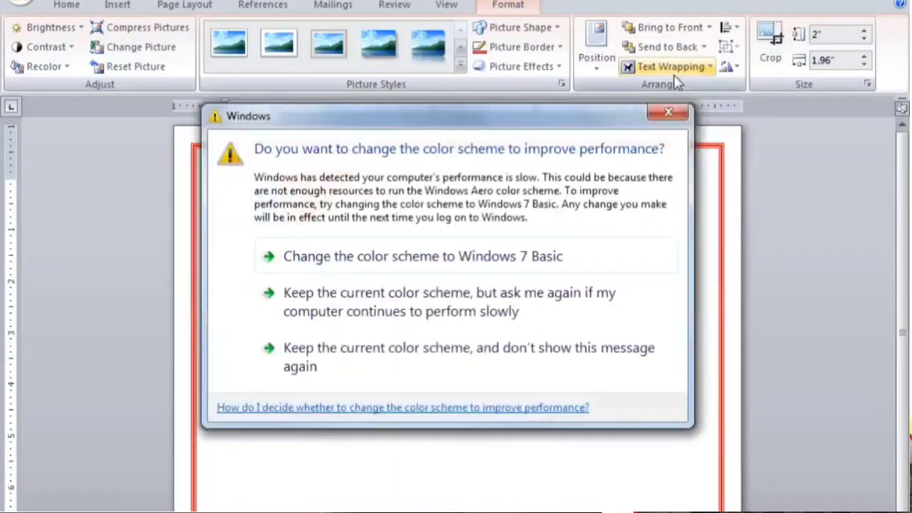
click(670, 114)
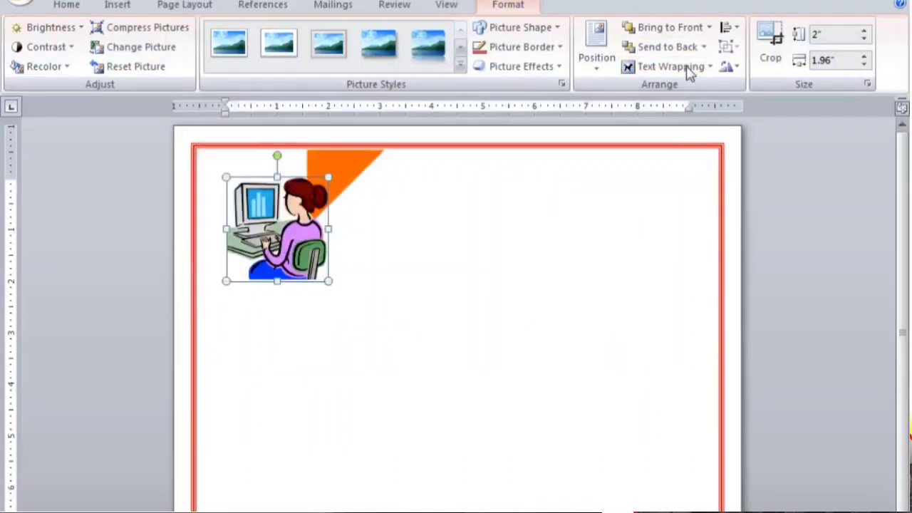
click(687, 68)
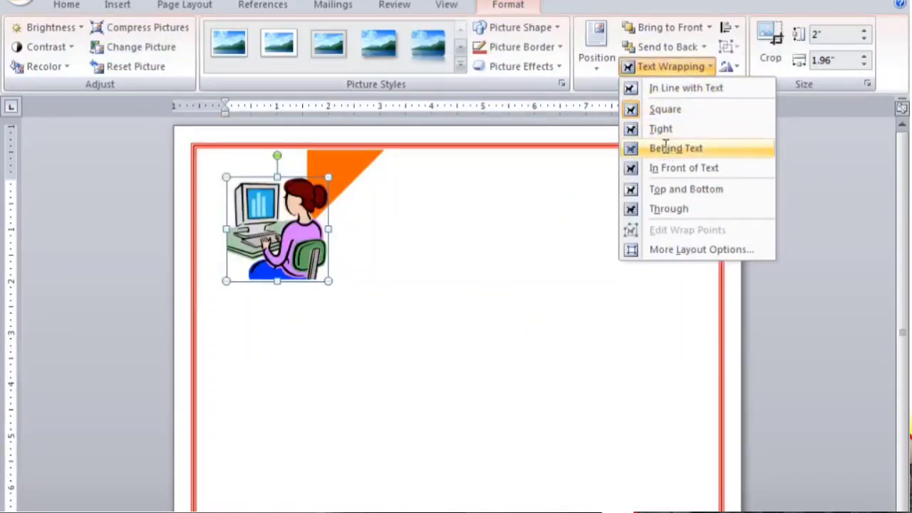
click(665, 148)
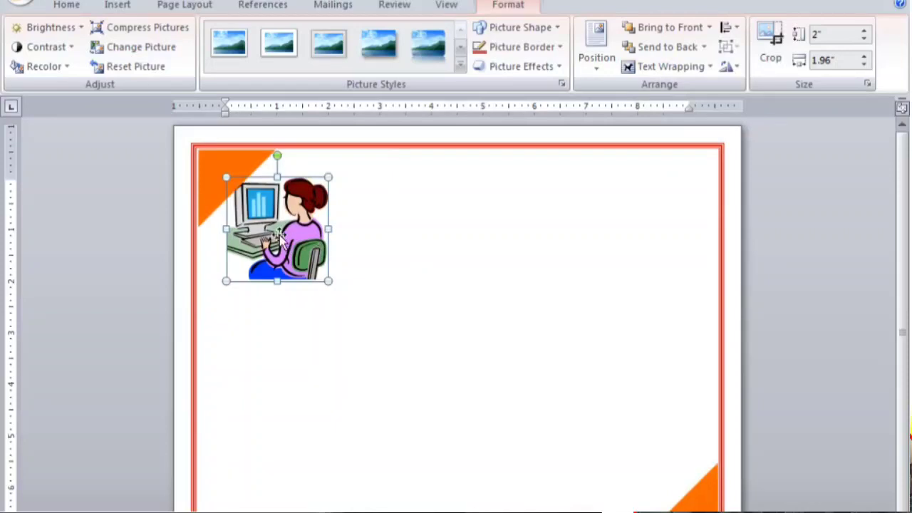
mouse_move(303, 233)
mouse_down()
mouse_move(383, 224)
mouse_move(343, 226)
mouse_move(362, 222)
mouse_up()
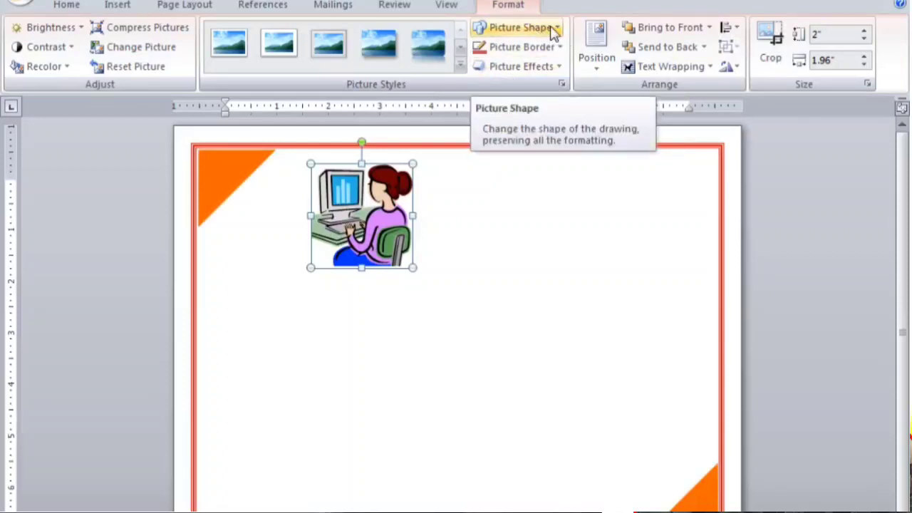
Step: Crop the clip art to an Oval, move it beside the triangle, and shrink it to 1.16" by 1.13"
click(555, 28)
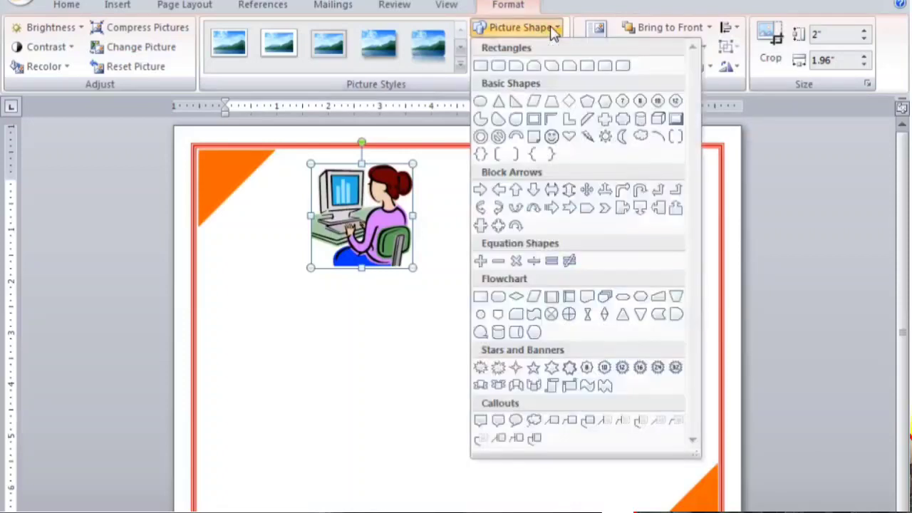
click(482, 103)
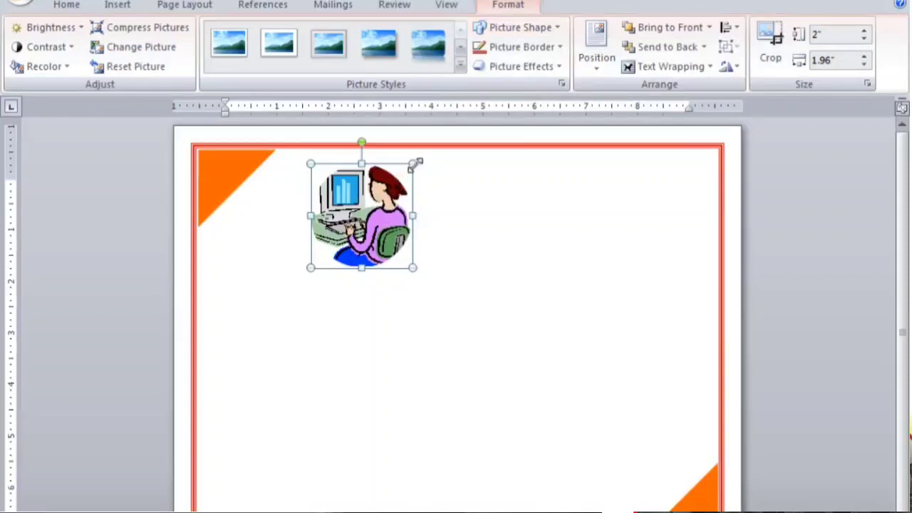
drag(405, 184, 389, 188)
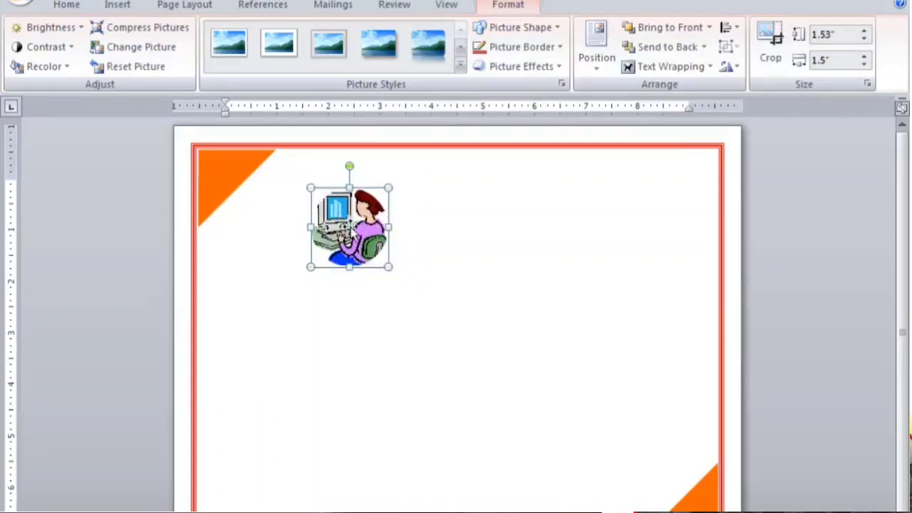
drag(349, 228, 308, 201)
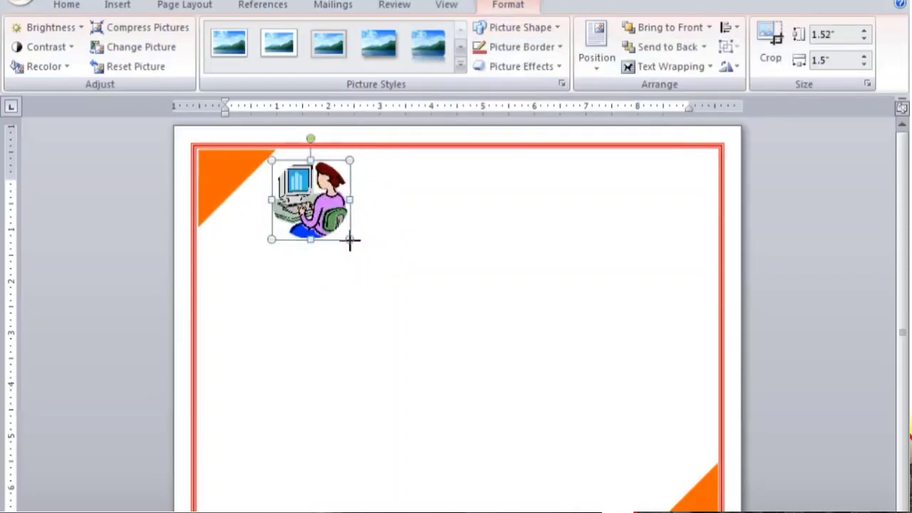
drag(350, 239, 331, 220)
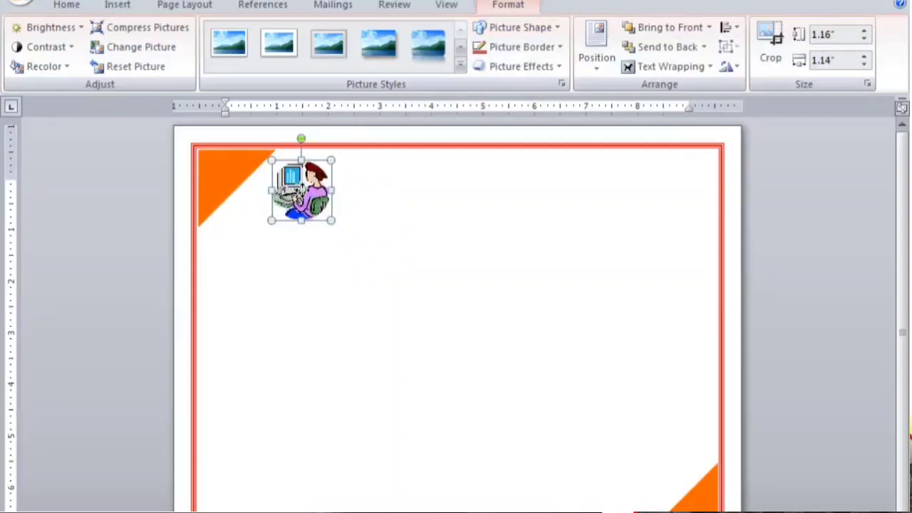
drag(304, 189, 309, 189)
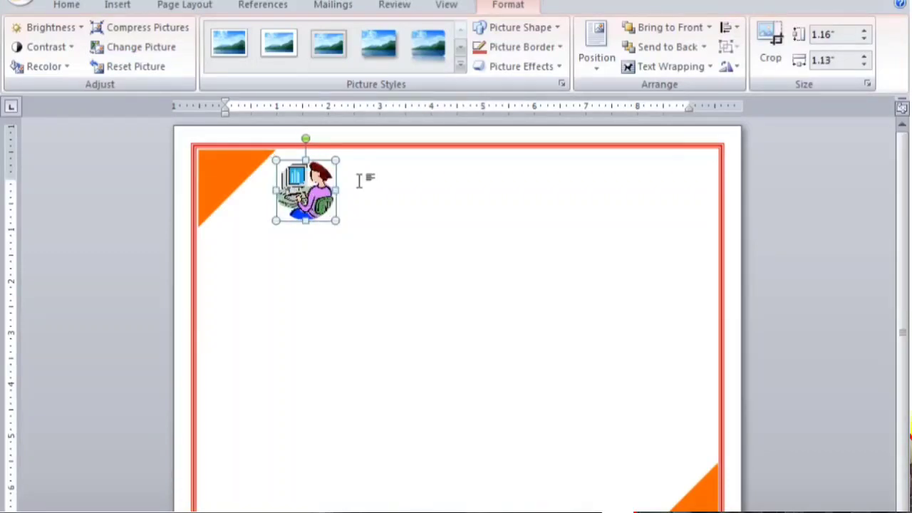
Step: Set the oval logo's picture border to Black, Text 1
click(554, 52)
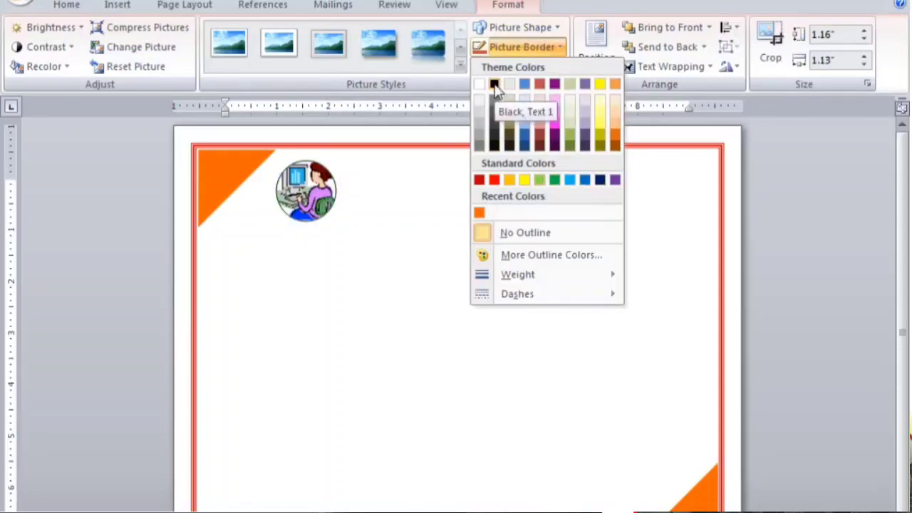
click(495, 84)
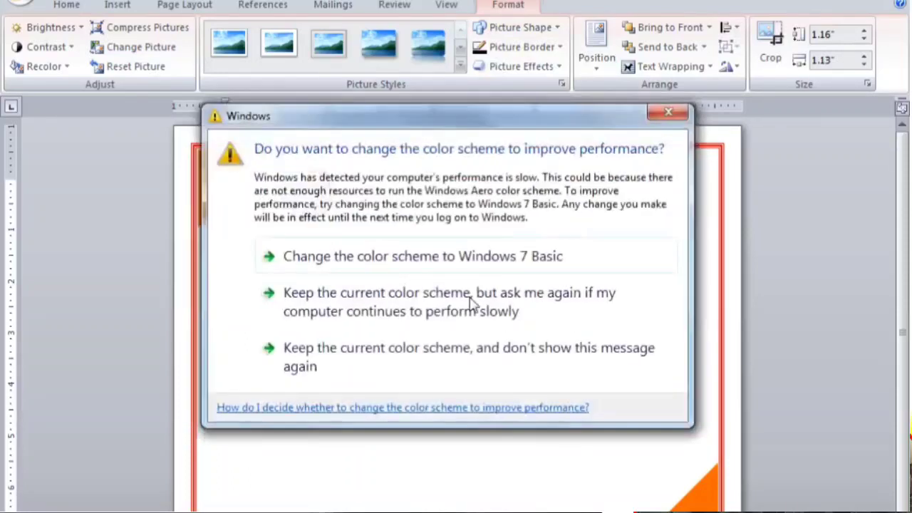
click(670, 114)
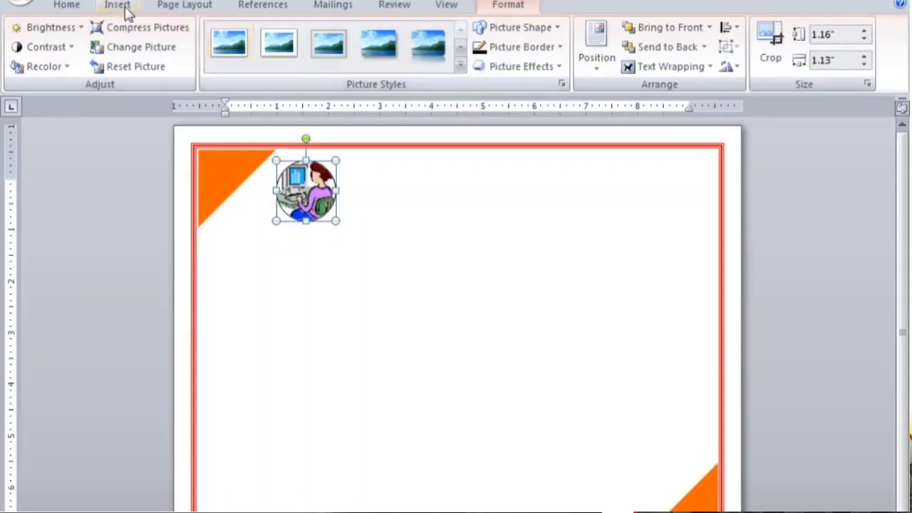
Step: Insert a WordArt style with the text 'Prerna Computer Training Institute'
click(125, 10)
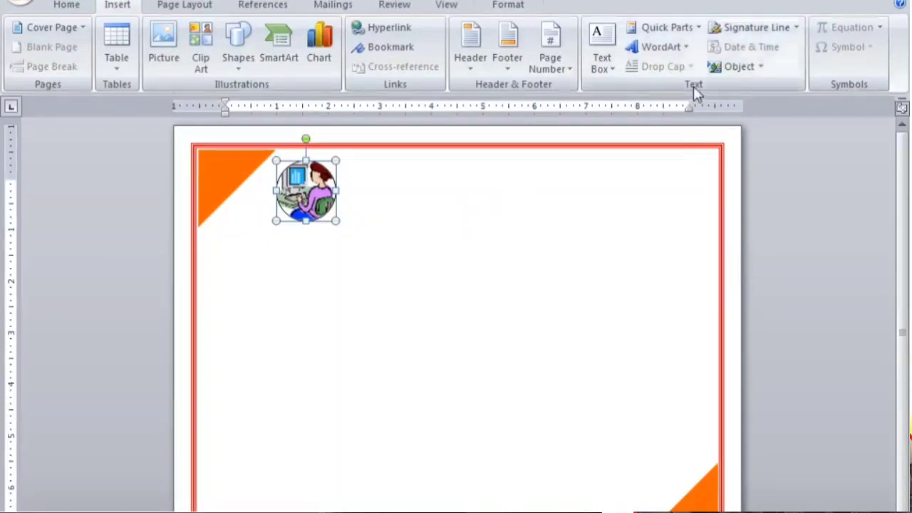
click(680, 57)
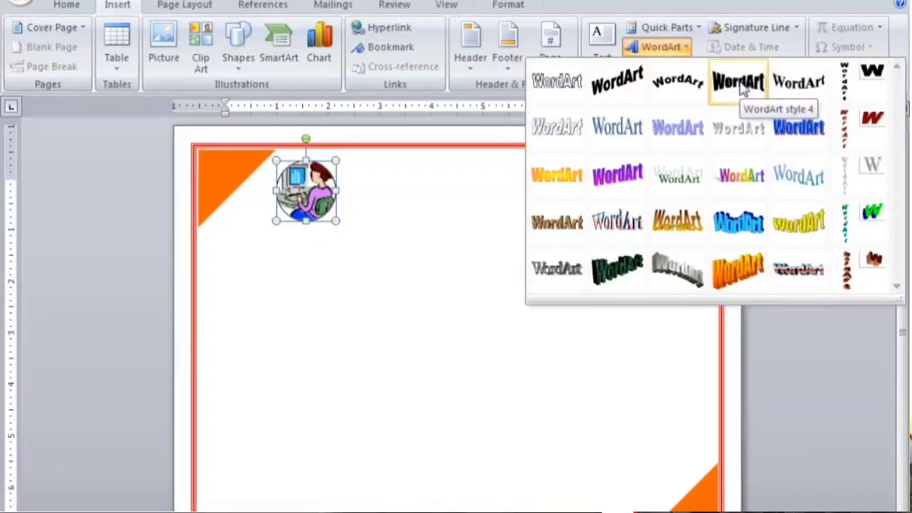
click(741, 86)
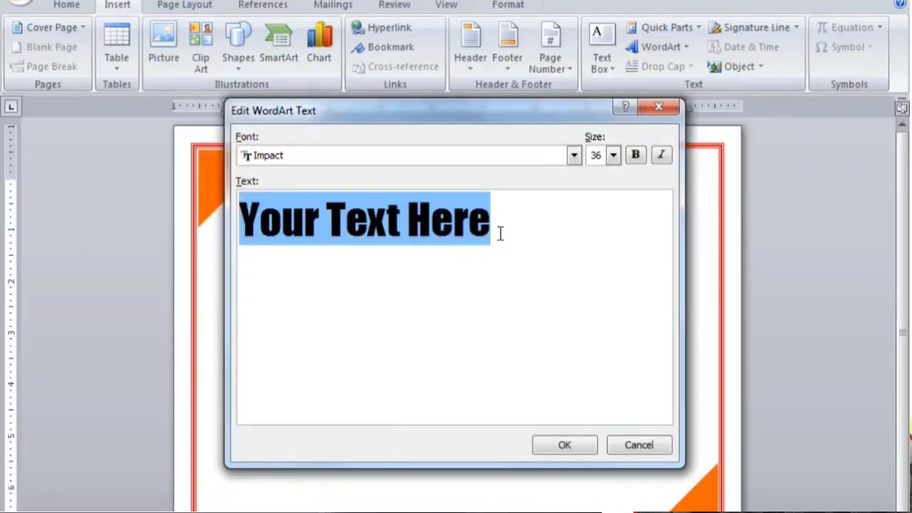
text(Prern)
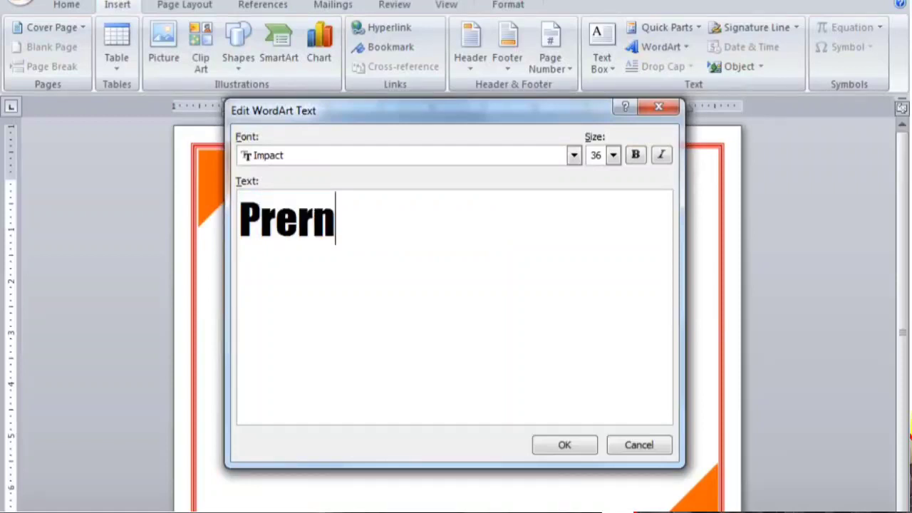
text(a Com)
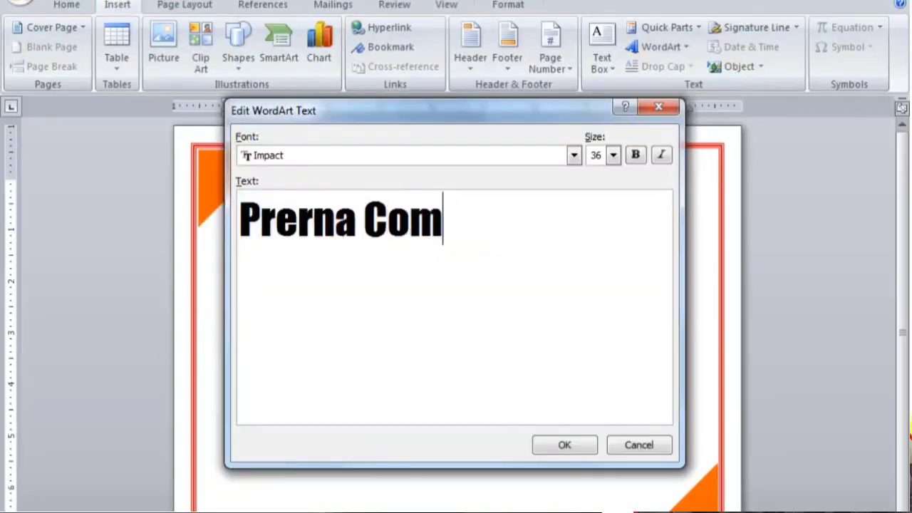
text(puter)
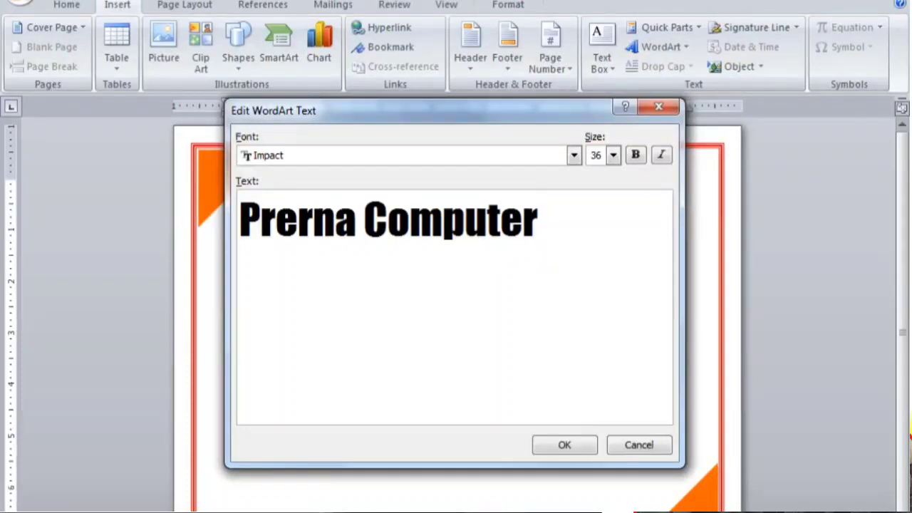
text( Trainin)
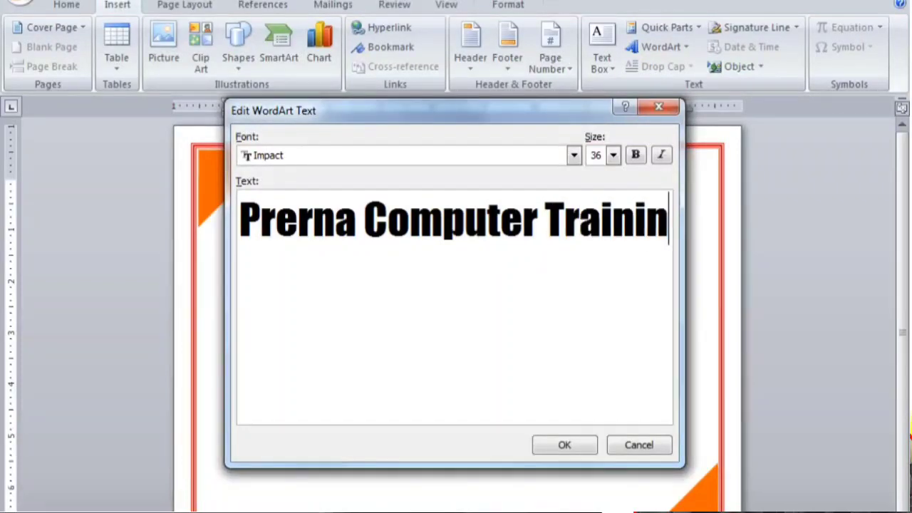
text(g I)
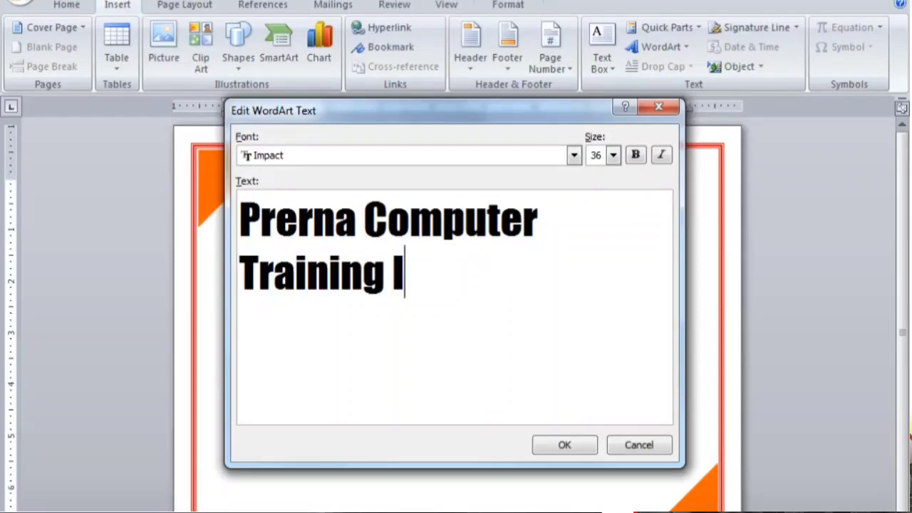
text(nsti)
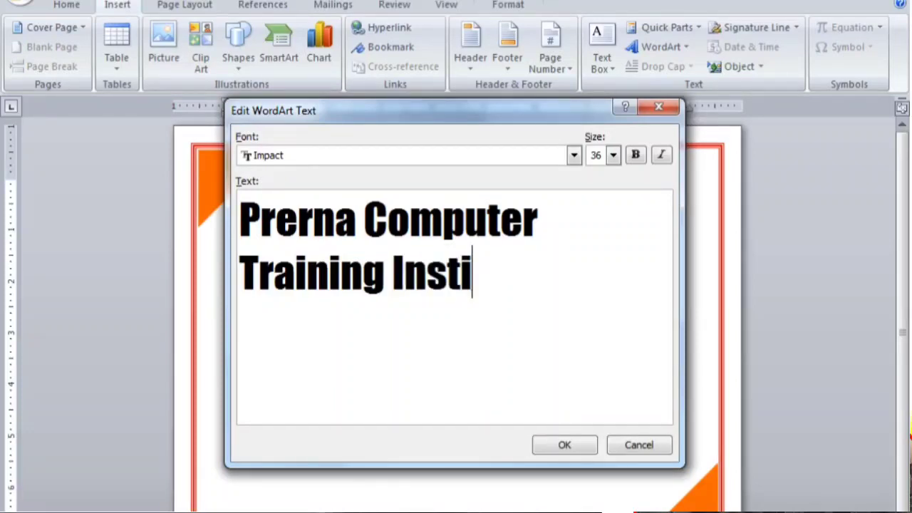
text(tute)
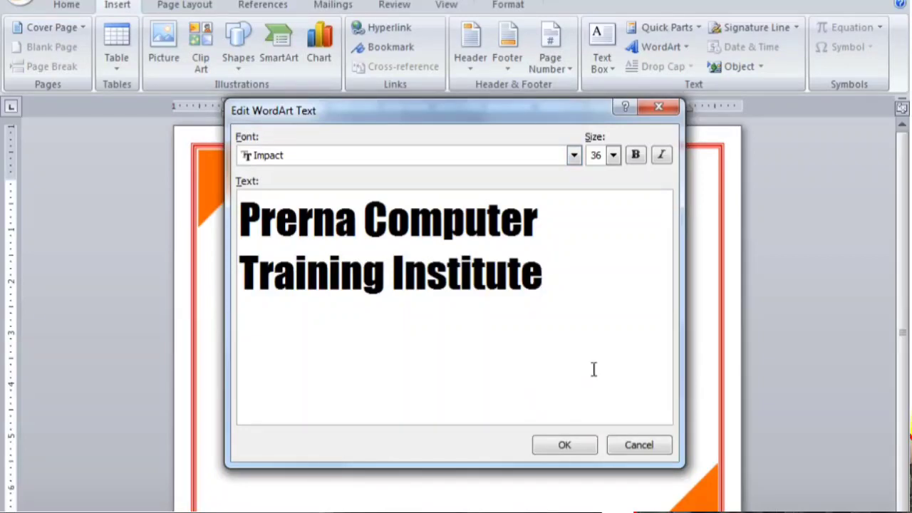
Step: Set the WordArt font to Arial Black at size 36 and place it on the page
click(330, 161)
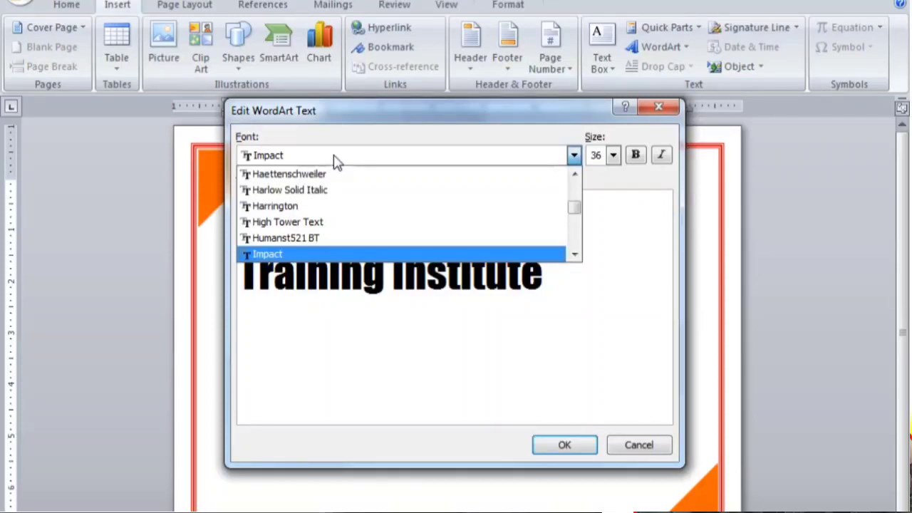
drag(576, 214, 575, 198)
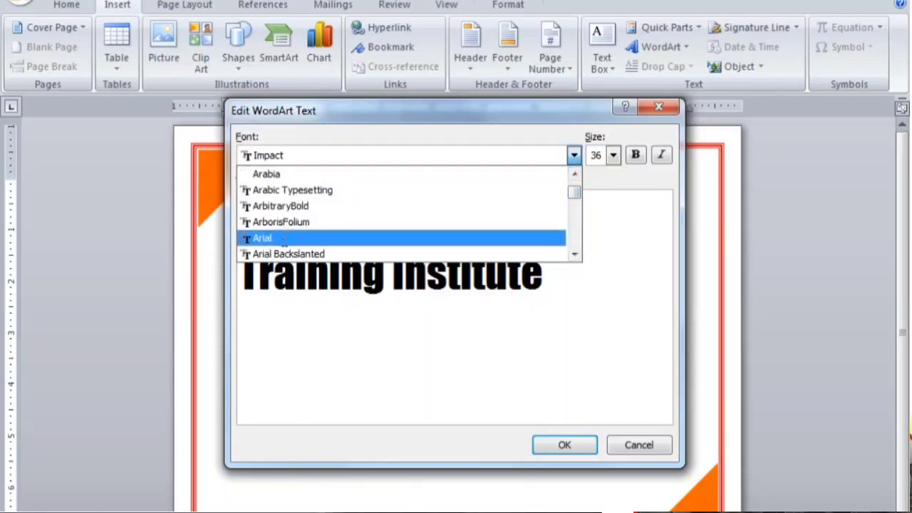
click(285, 238)
click(574, 156)
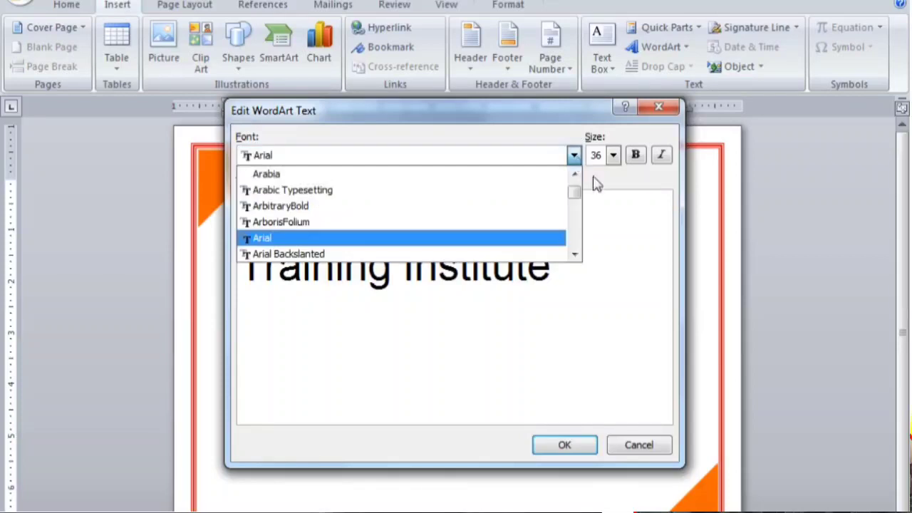
click(575, 256)
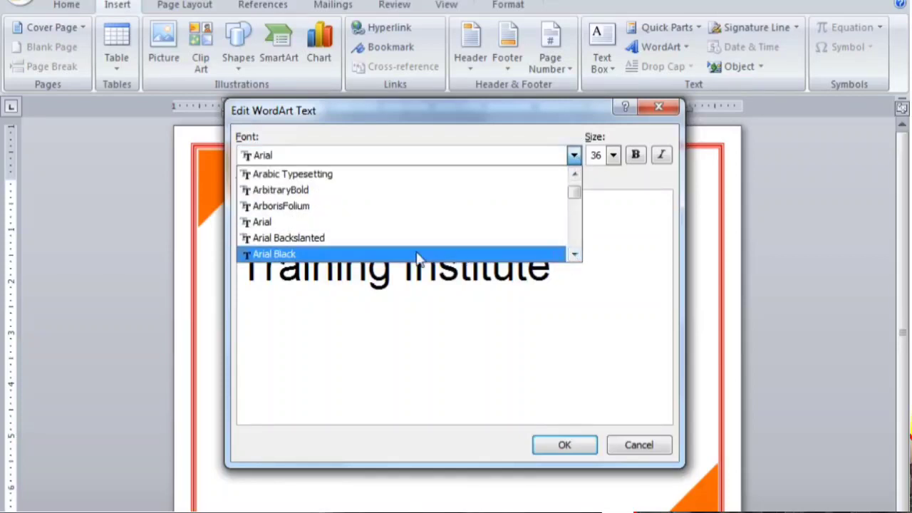
click(490, 258)
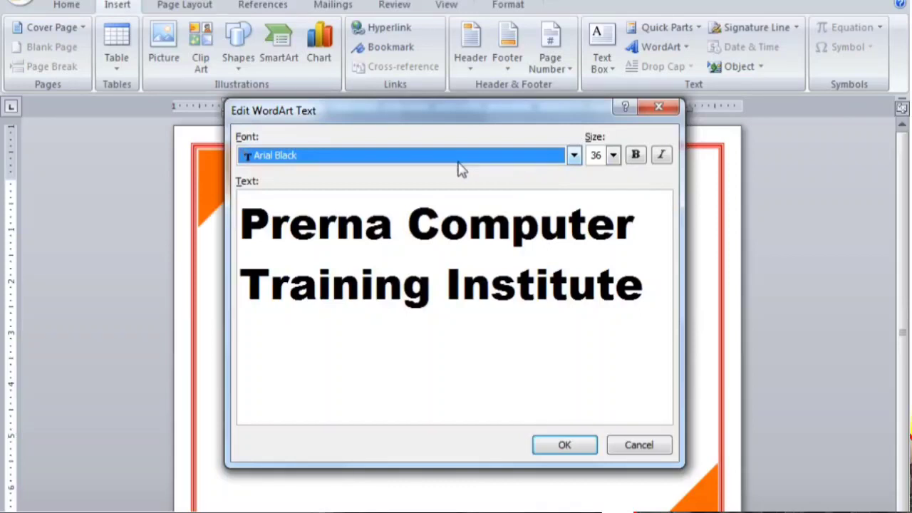
click(578, 448)
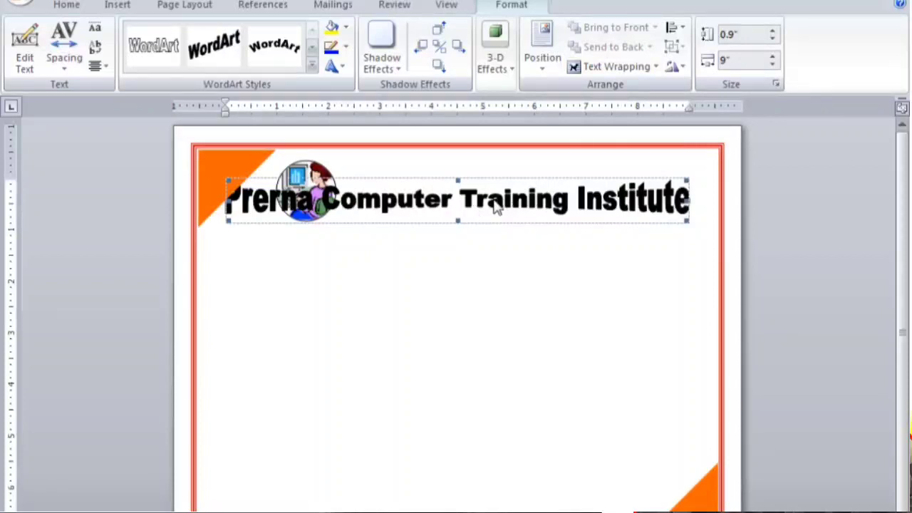
Step: Give the WordArt title Square wrapping and fit it at 7.33" by 1.12" beside the logo
click(516, 259)
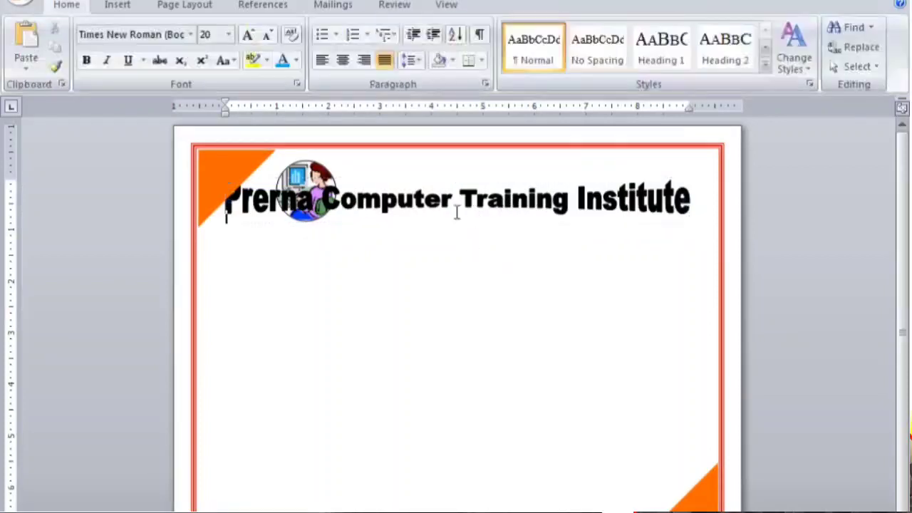
click(507, 200)
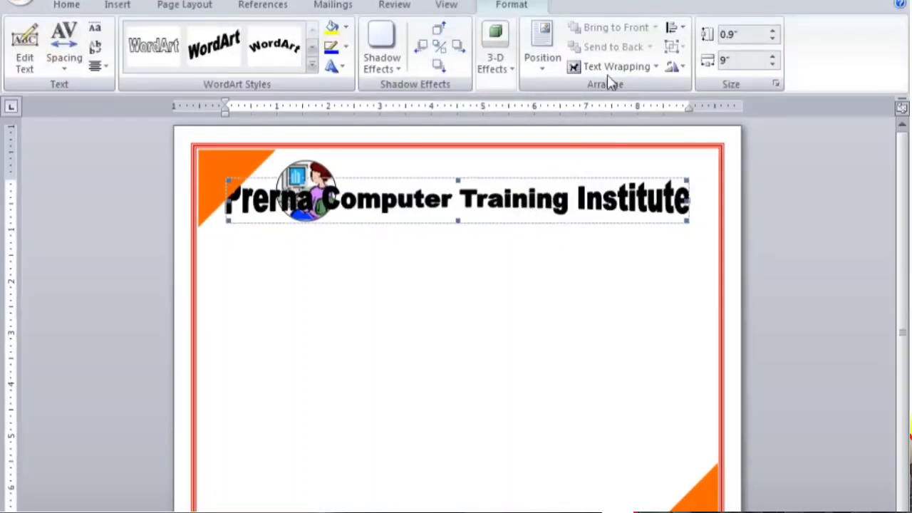
click(645, 71)
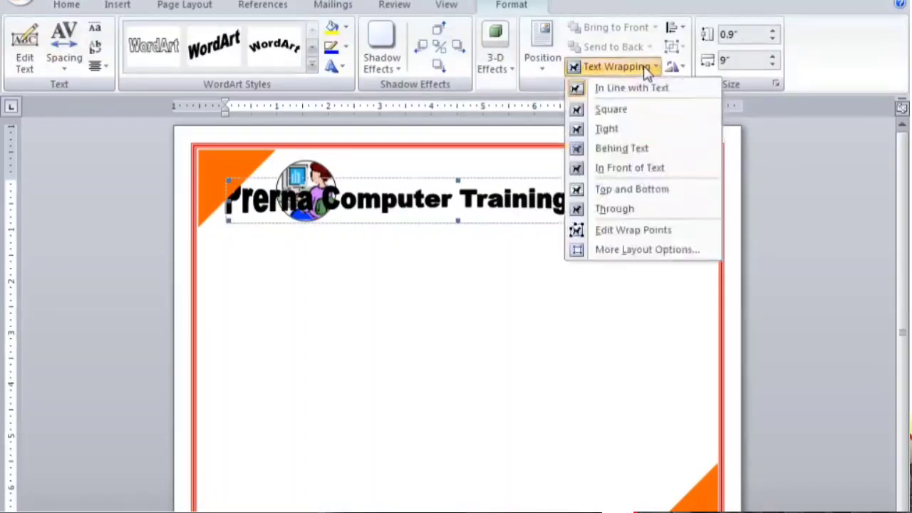
click(617, 114)
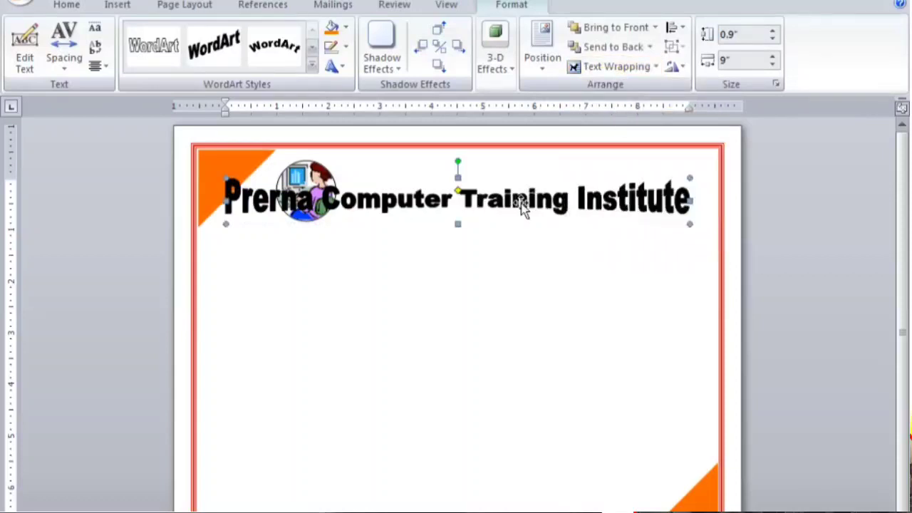
drag(522, 203, 536, 262)
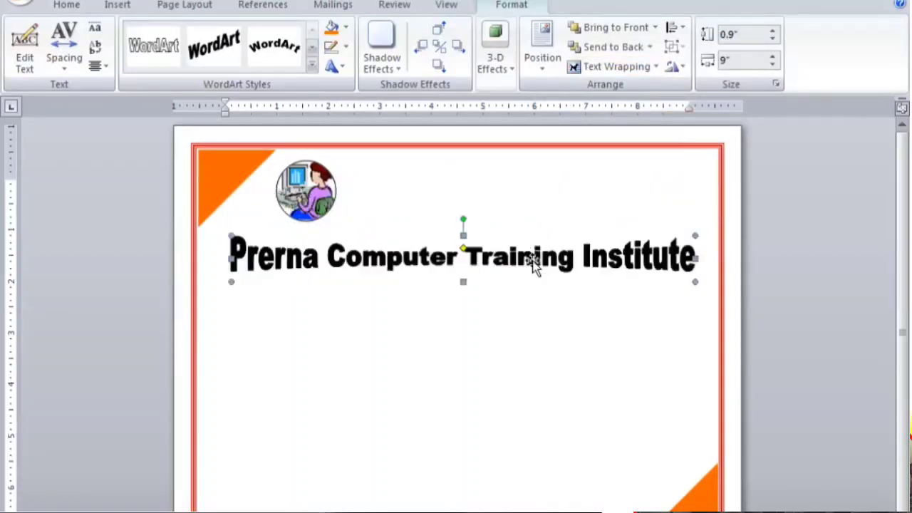
click(278, 257)
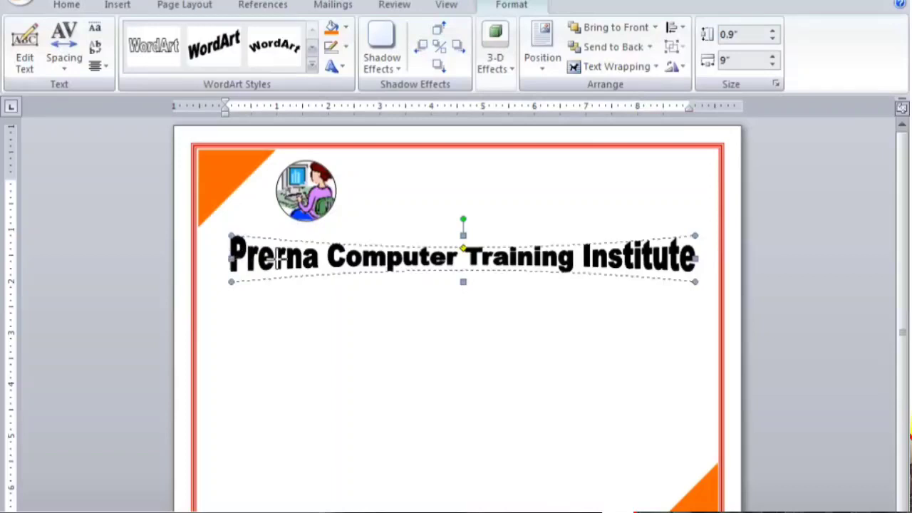
drag(231, 258, 317, 258)
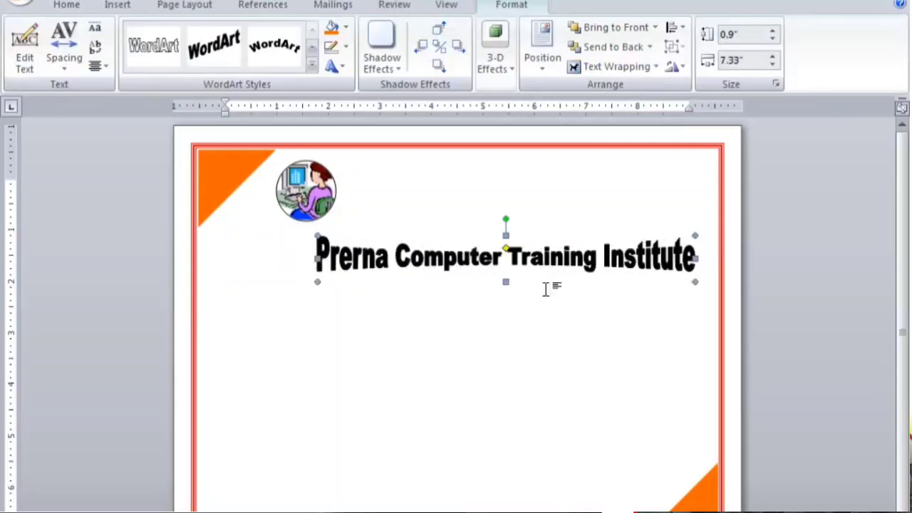
drag(583, 250, 596, 193)
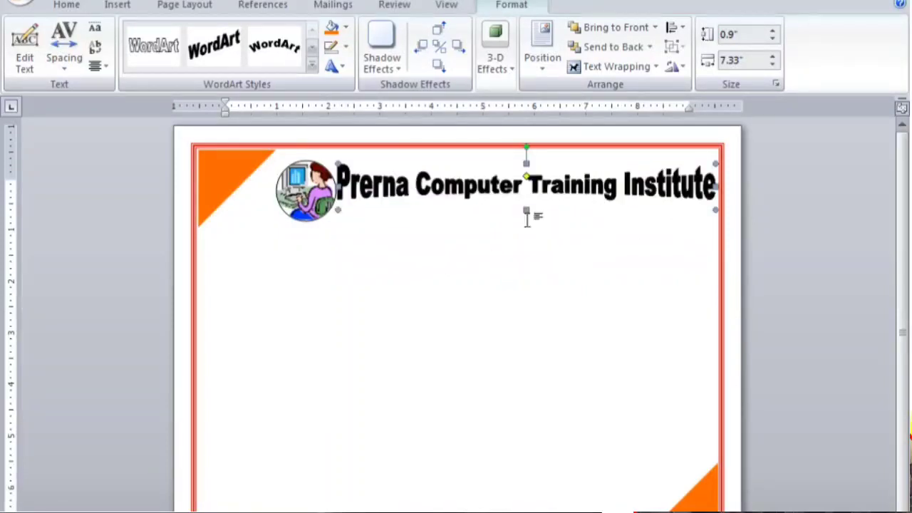
drag(527, 211, 527, 222)
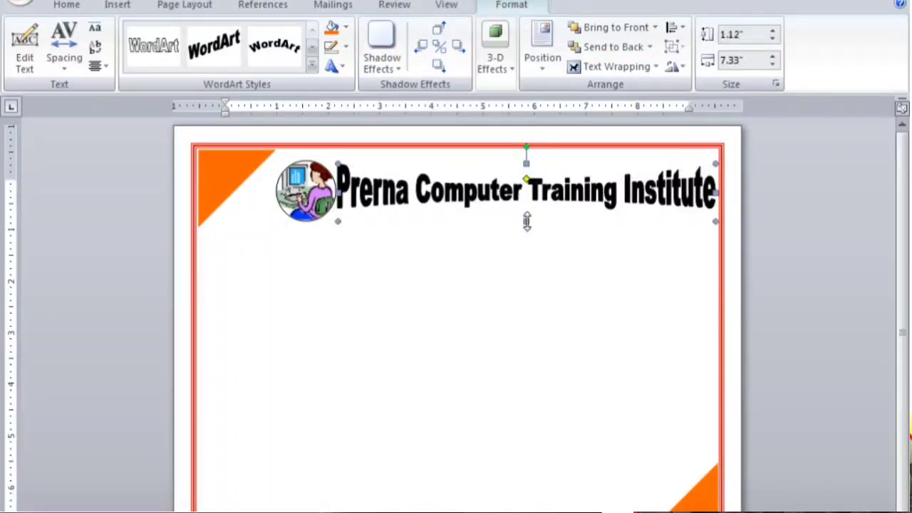
Step: Nudge the round logo left and up with the arrow keys, then click the line below the title
click(303, 196)
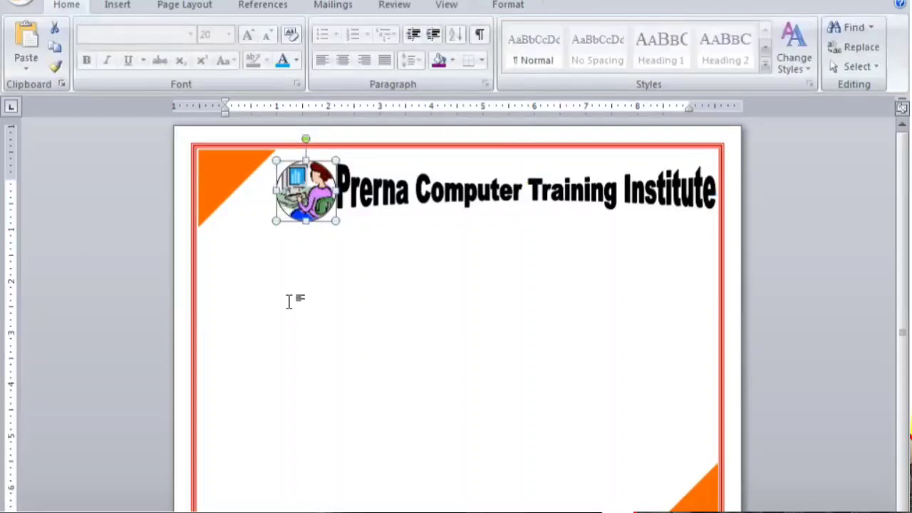
key(Left)
key(Left)
key(Left)
key(Left)
key(Up)
key(Up)
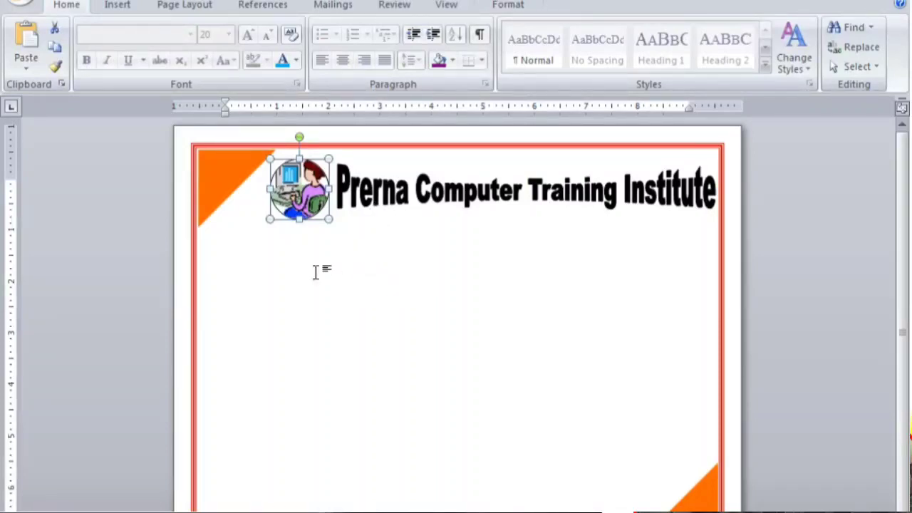
click(276, 262)
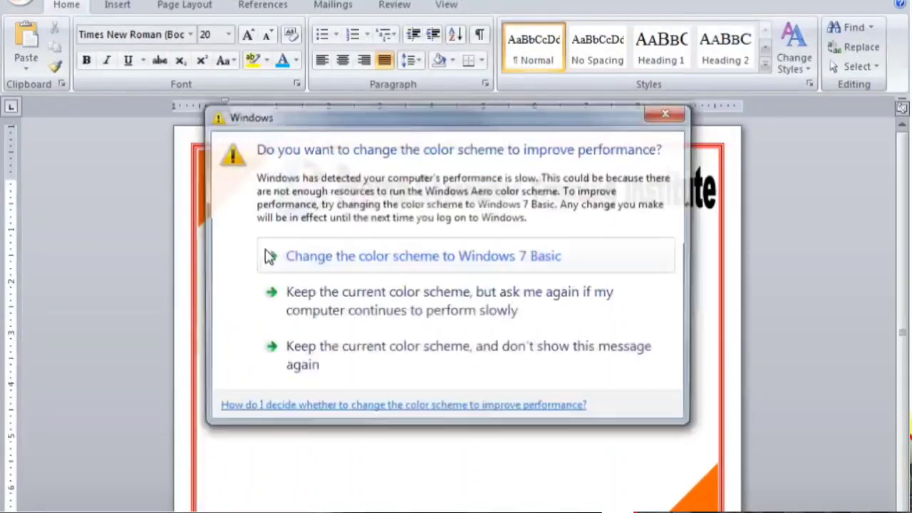
Step: Type 'Certificate of Achievement' below the WordArt title and select that line
click(668, 114)
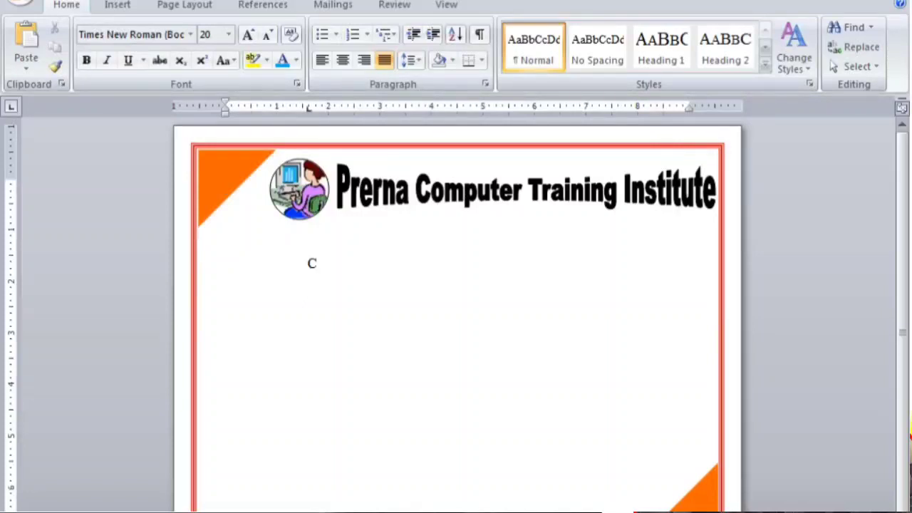
text(Certifica)
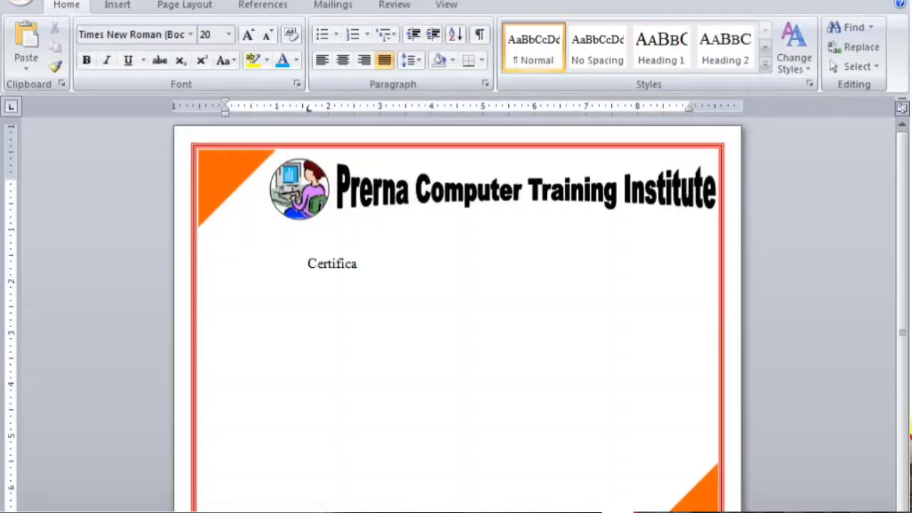
text(te o)
text(f )
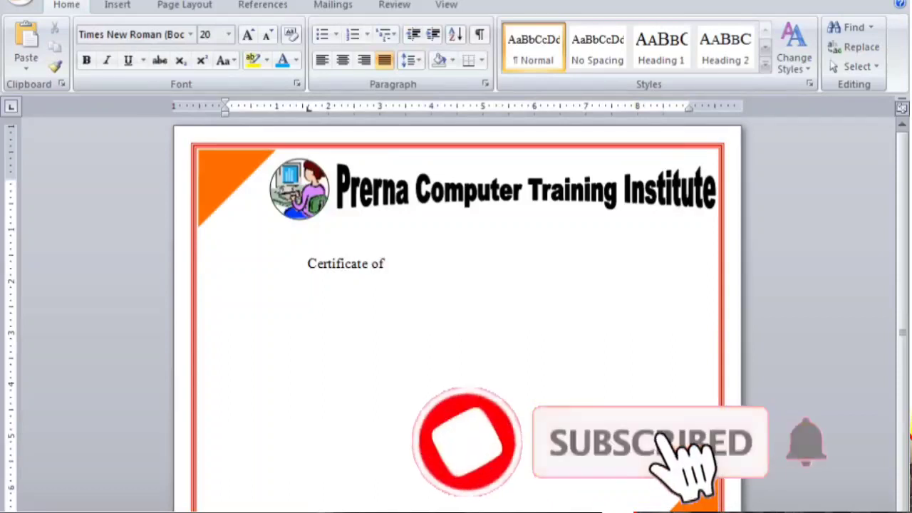
text(Achievement)
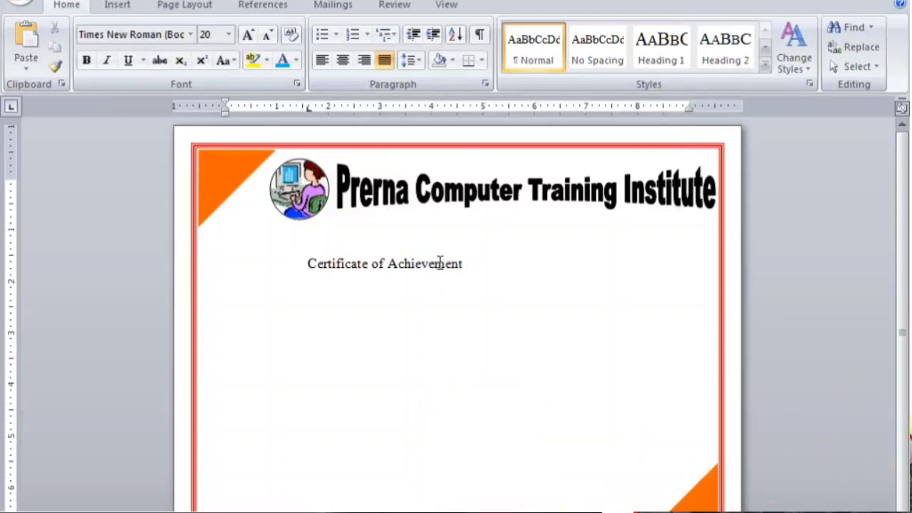
triple_click(442, 265)
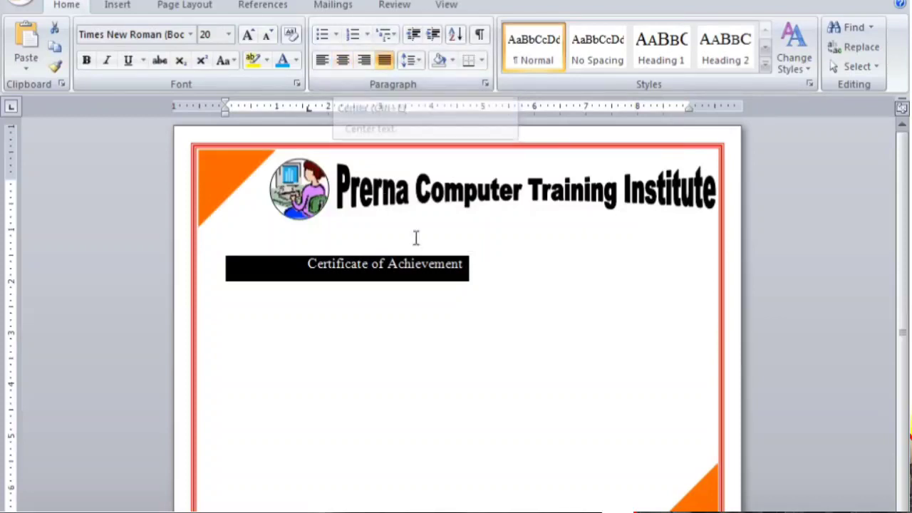
Step: Centre the Certificate of Achievement line and grow its font to 48 pt
click(342, 63)
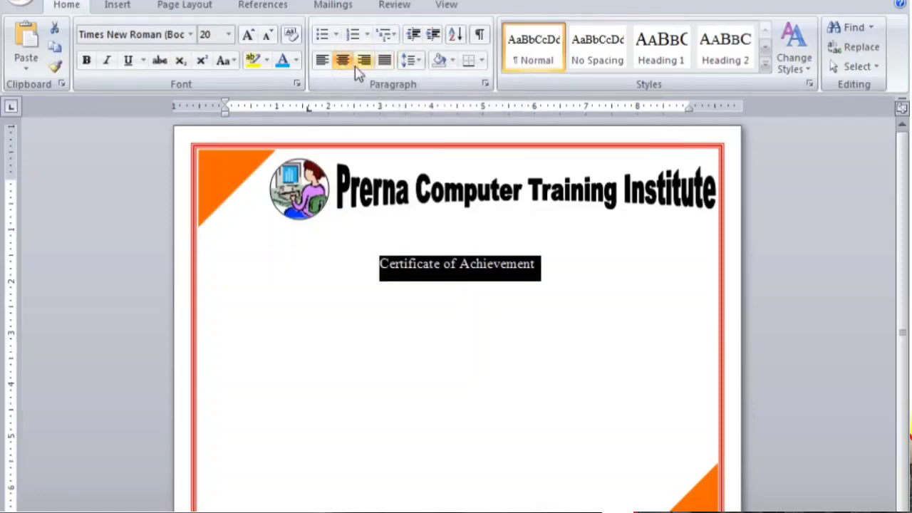
click(247, 36)
click(248, 36)
click(247, 35)
click(248, 35)
click(247, 36)
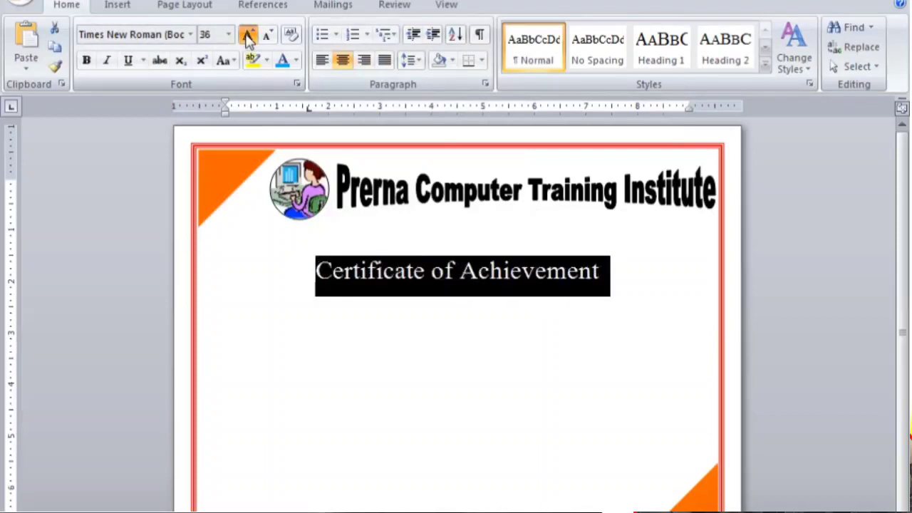
click(247, 36)
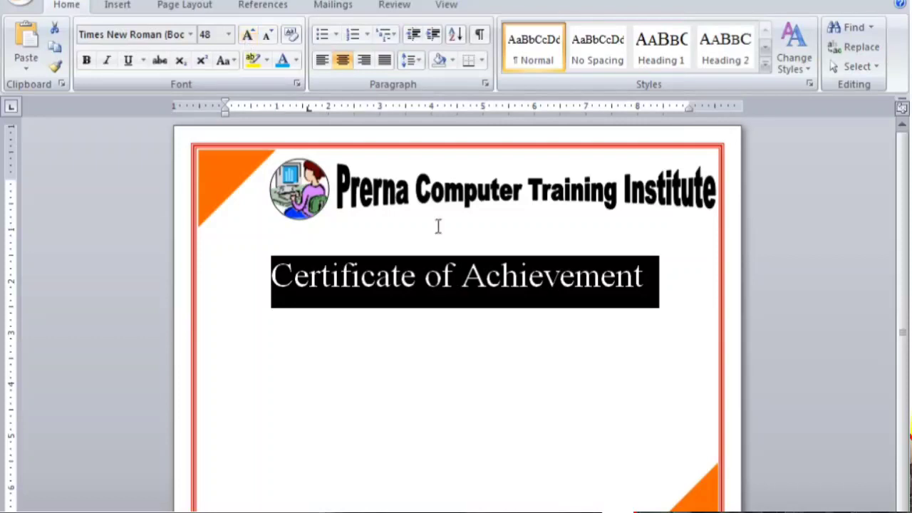
Step: Set the word 'of' in the Banff-Normal script font
click(441, 278)
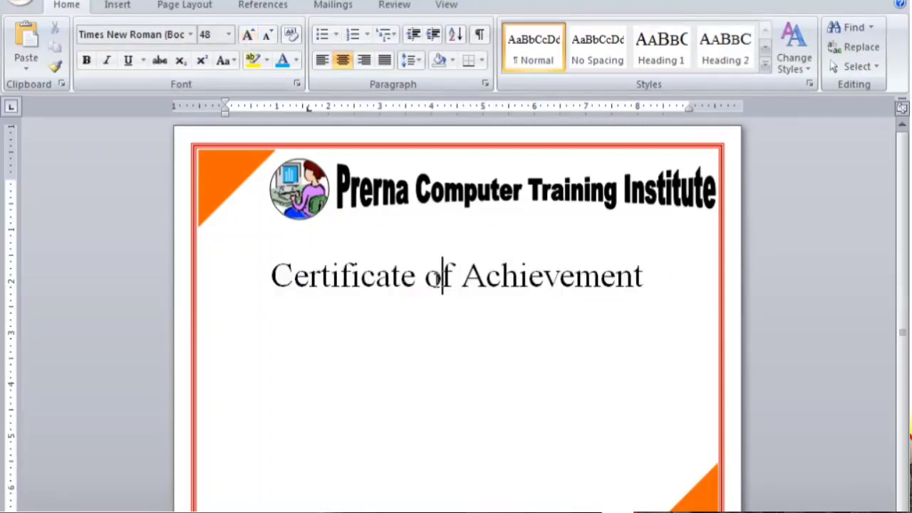
drag(425, 278, 452, 279)
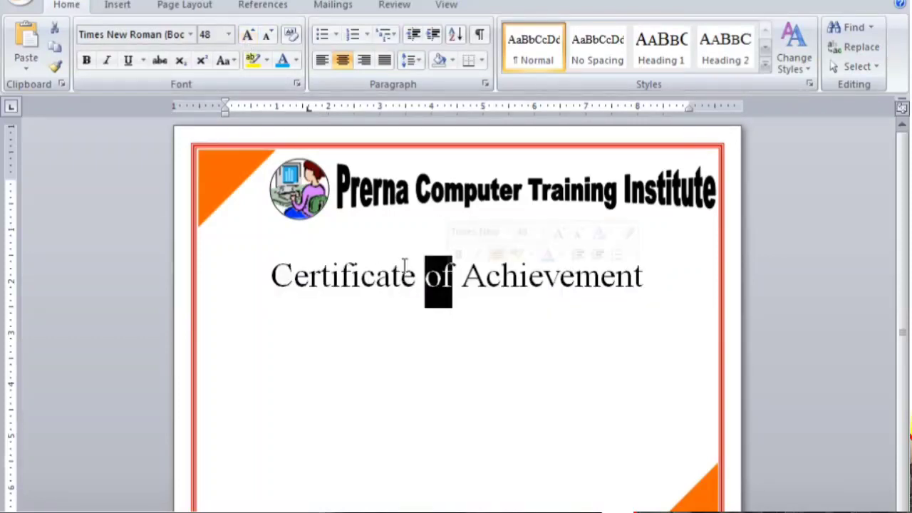
click(191, 34)
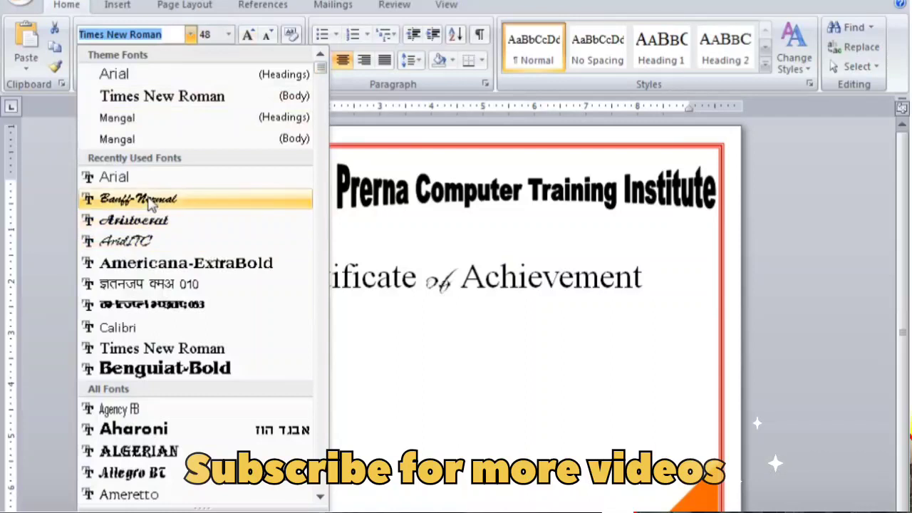
click(150, 202)
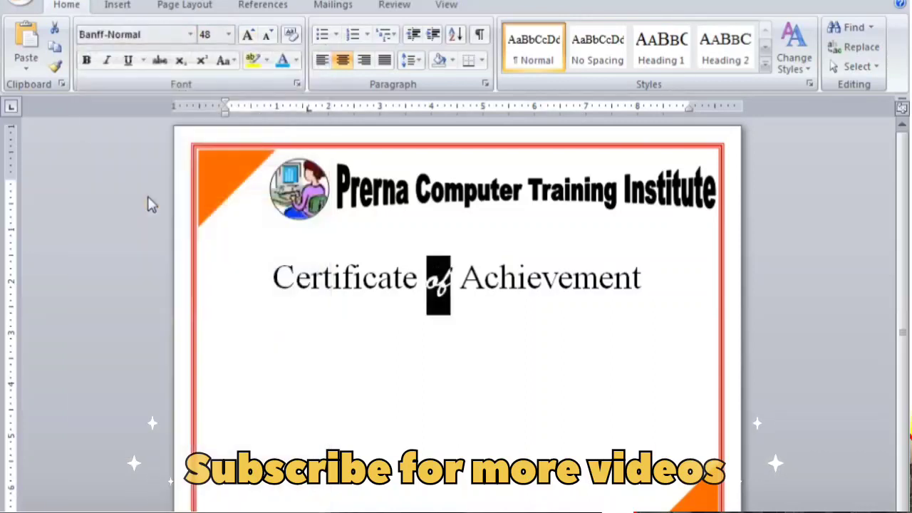
click(519, 279)
Step: Remove the blank lines above the certificate line and centre it with Ctrl+E
click(667, 275)
click(273, 276)
key(BackSpace)
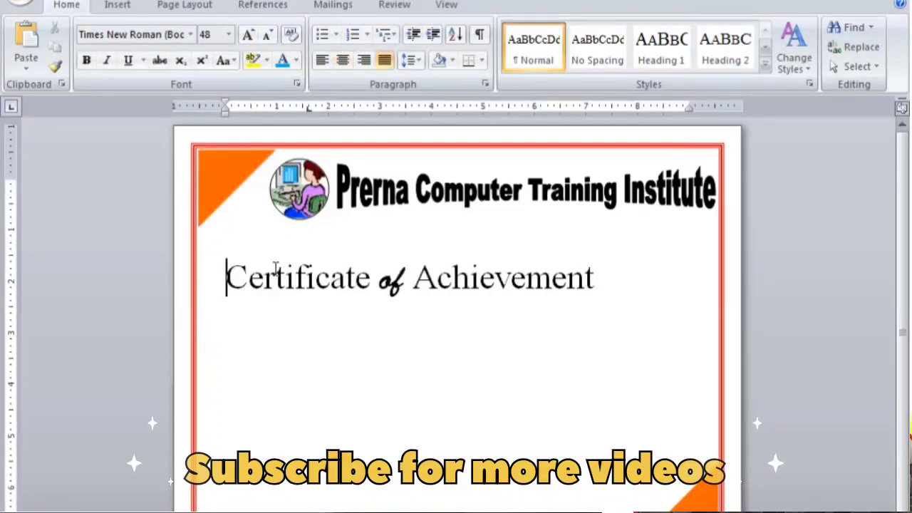
key(BackSpace)
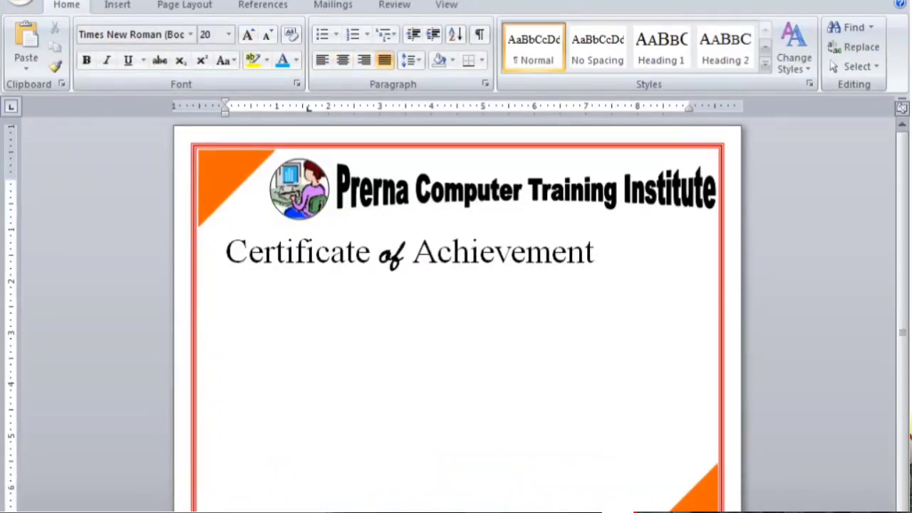
key(ctrl+e)
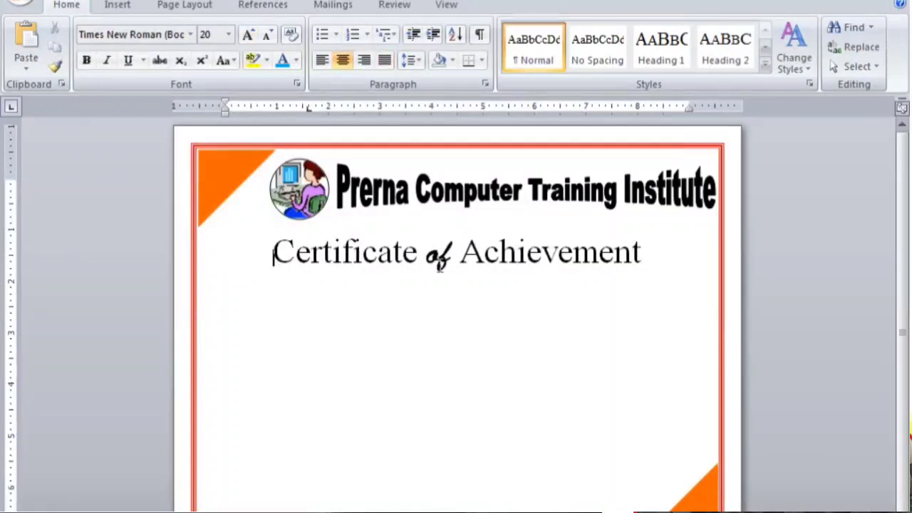
Step: Add a 'Name:' line with the recipient's name below the title, set in Banff-Normal
click(653, 253)
text(Na)
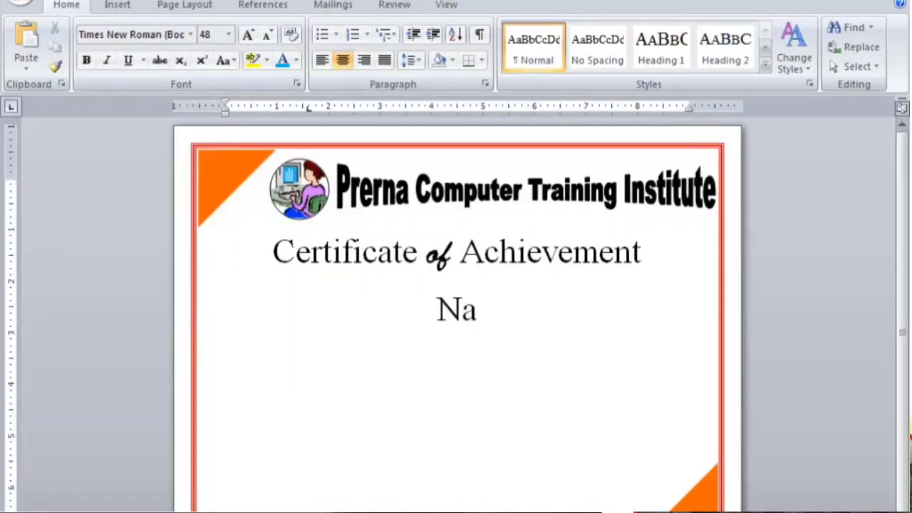
text(me: )
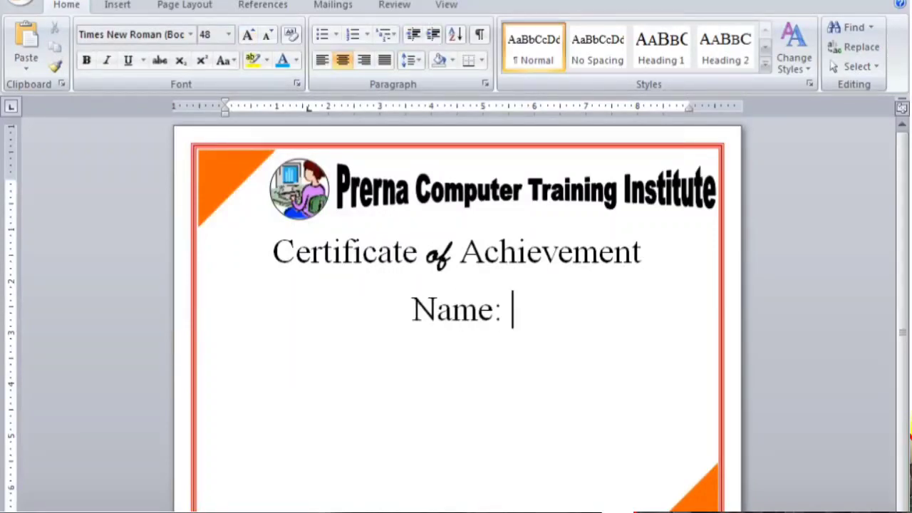
text(Arvid)
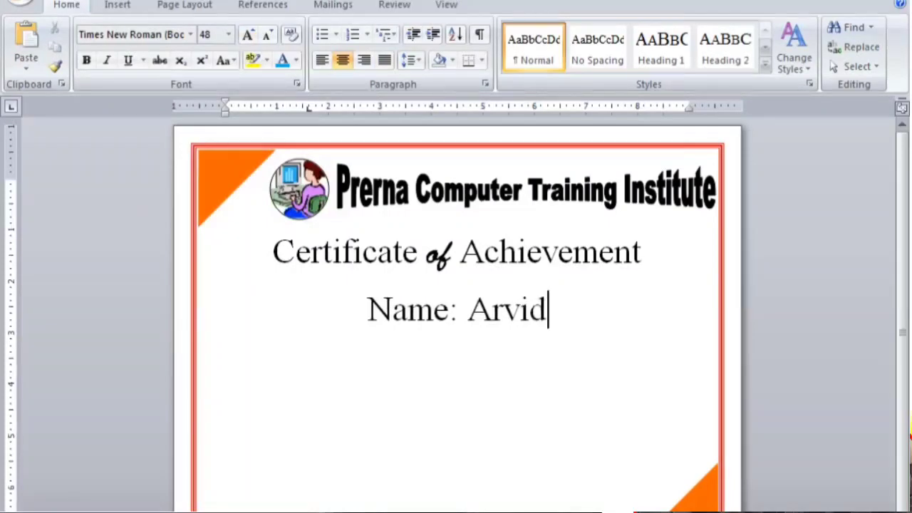
key(BackSpace)
text(nd Kumar)
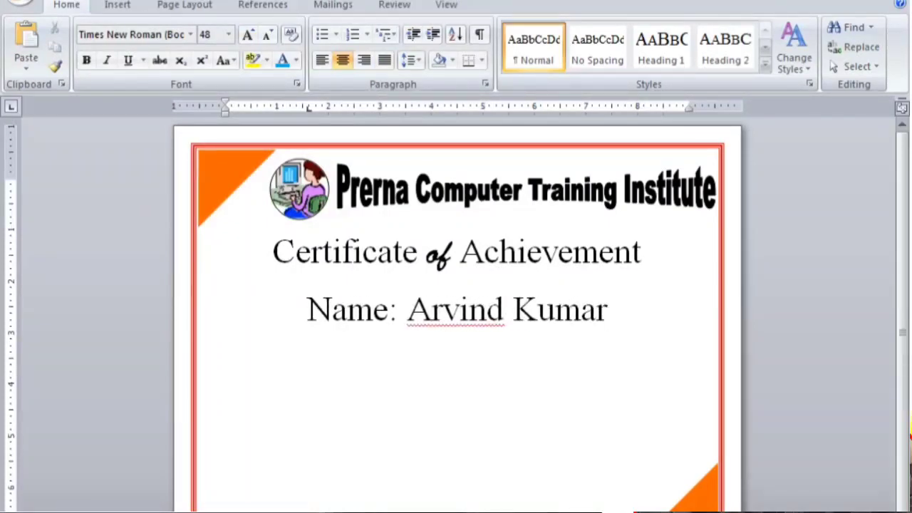
drag(618, 314, 308, 314)
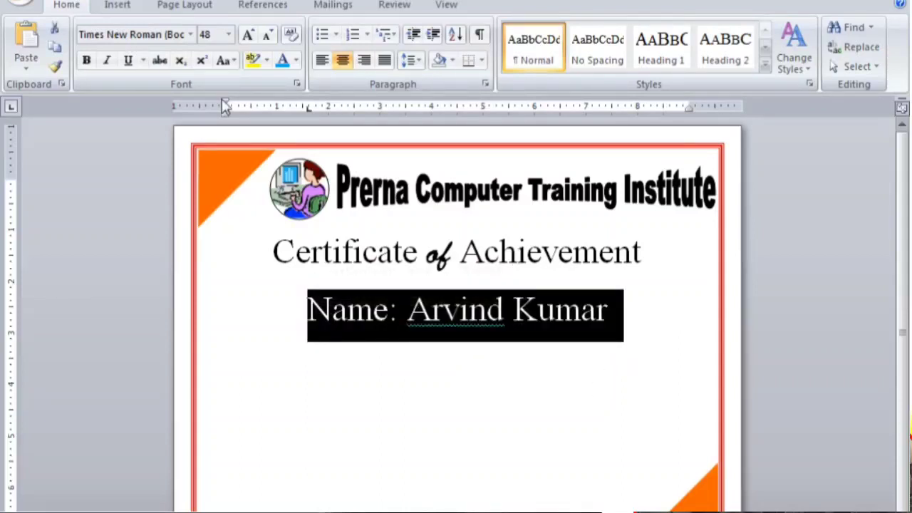
click(191, 36)
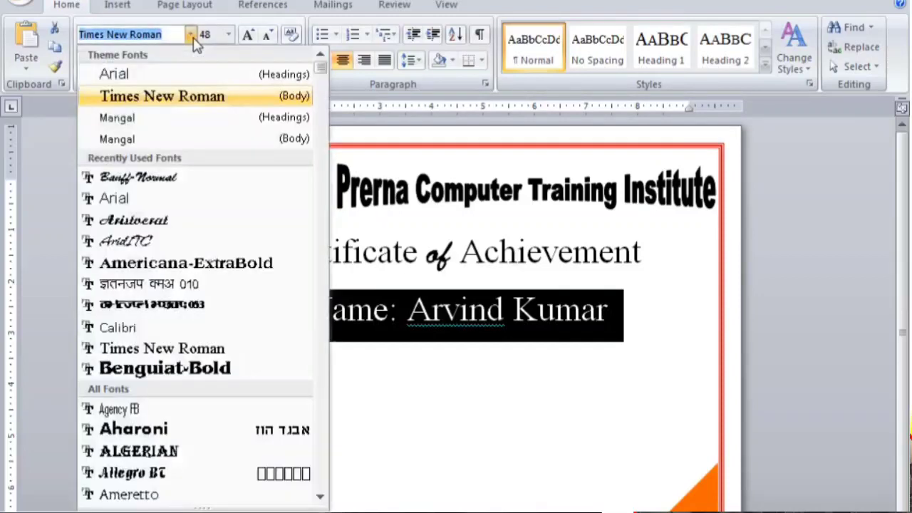
click(174, 179)
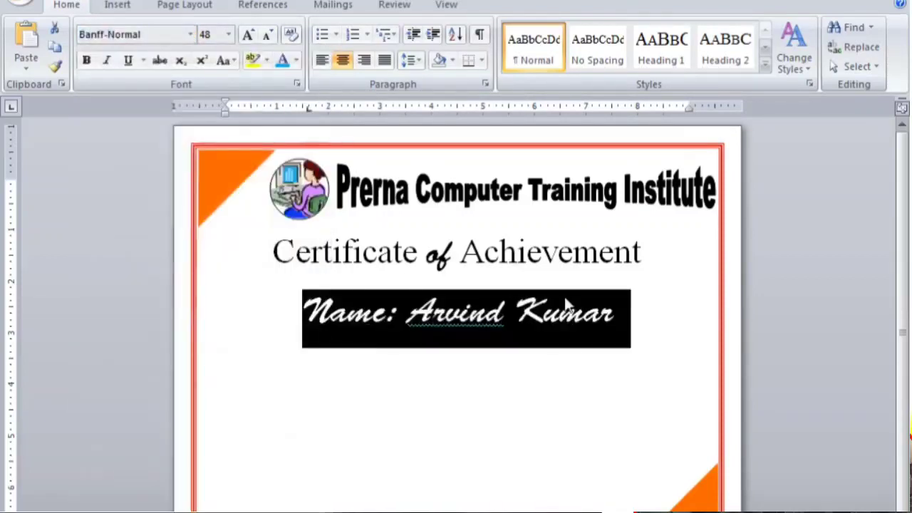
click(626, 324)
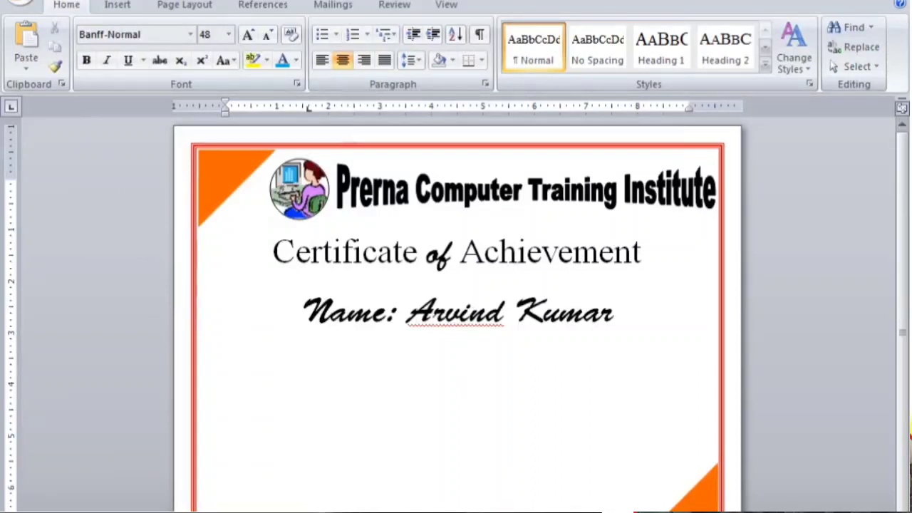
Step: Type 'For Successfully Competing' and set the line in 26 pt Arial
text(For)
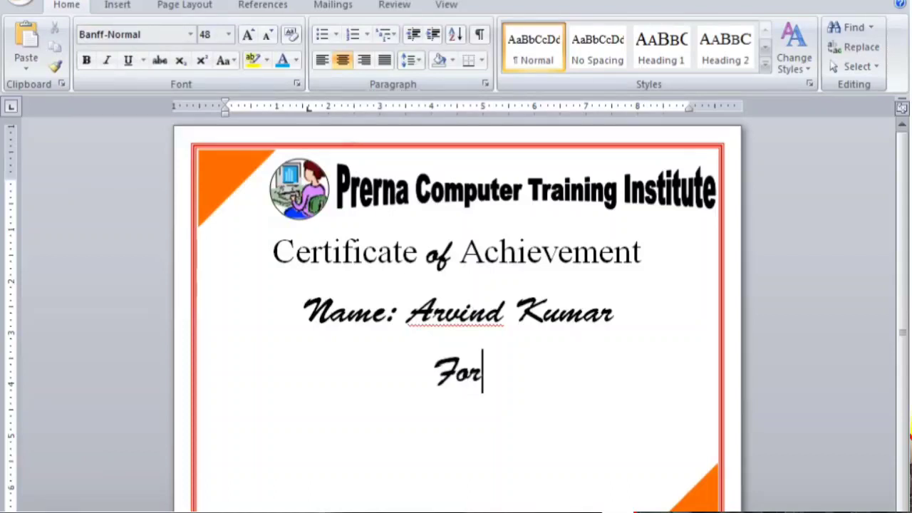
text( Successfully)
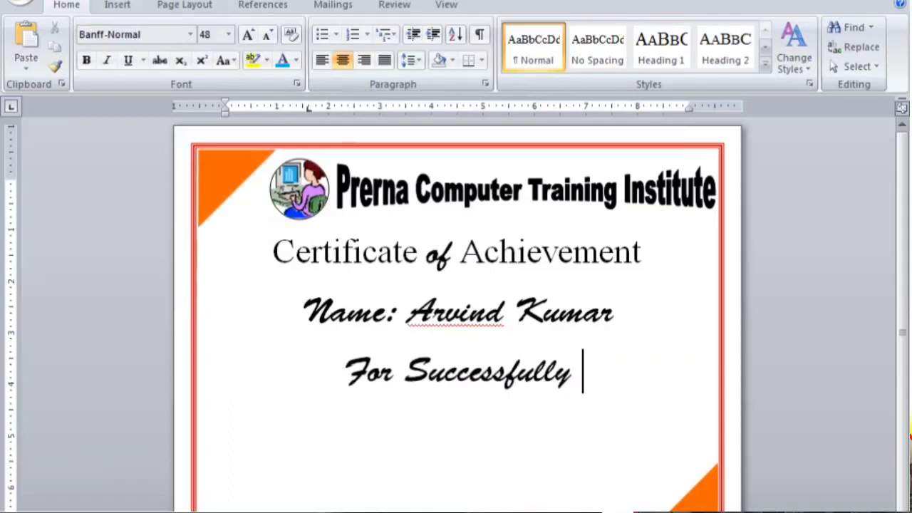
text( Com)
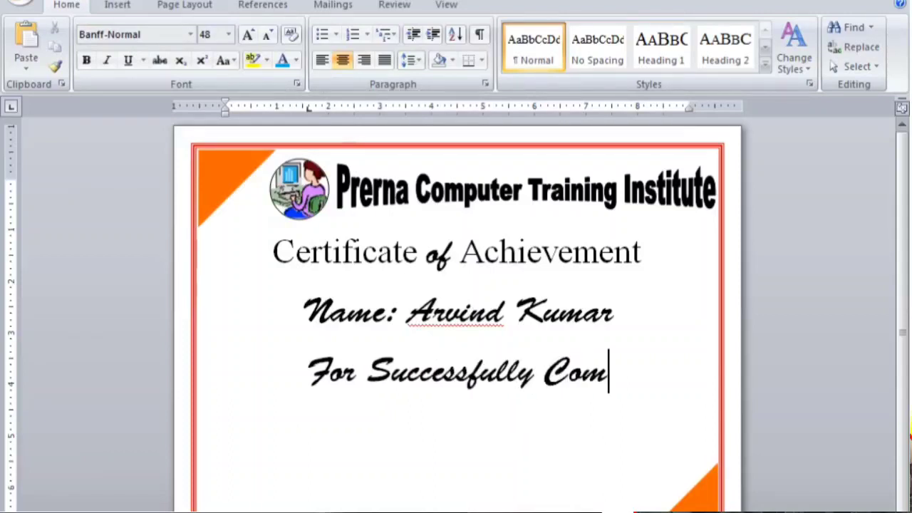
text(petin)
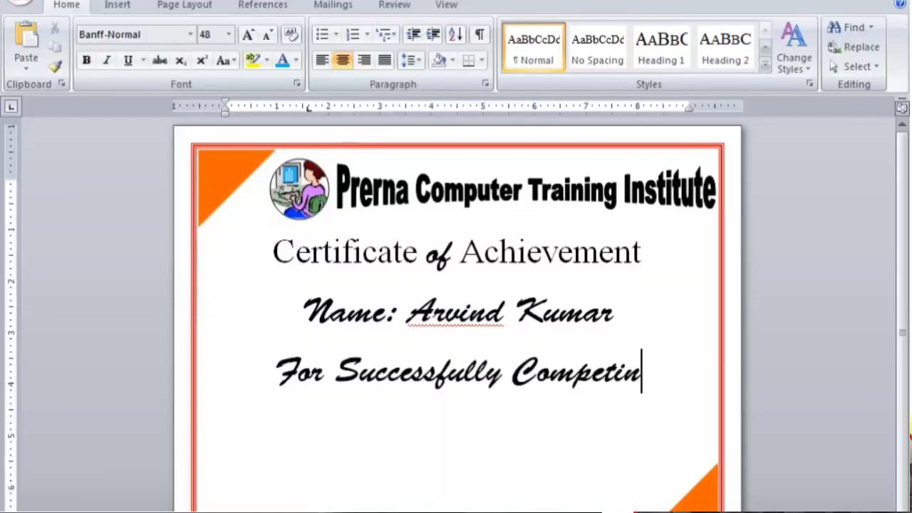
text(g)
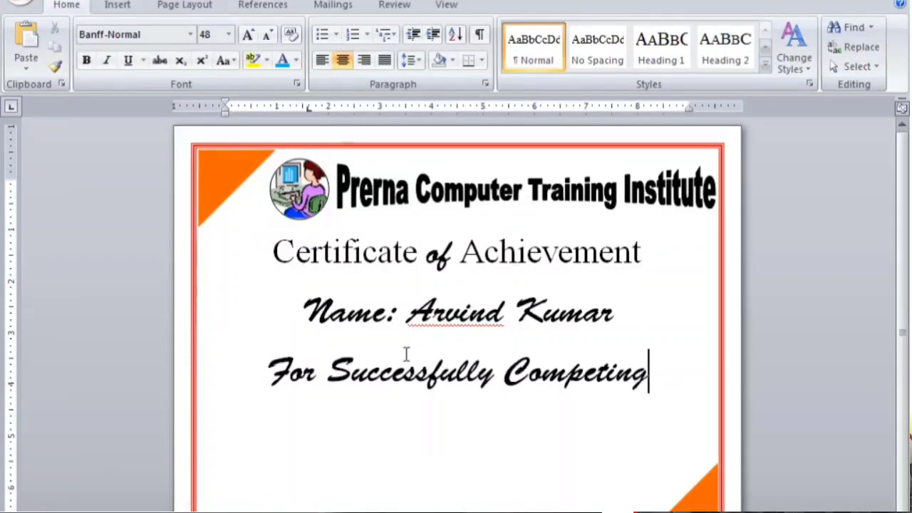
click(270, 378)
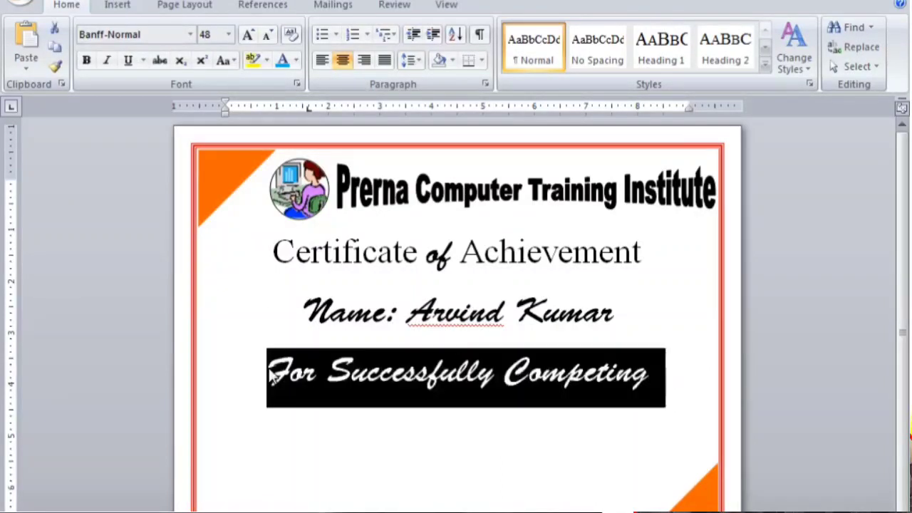
click(191, 39)
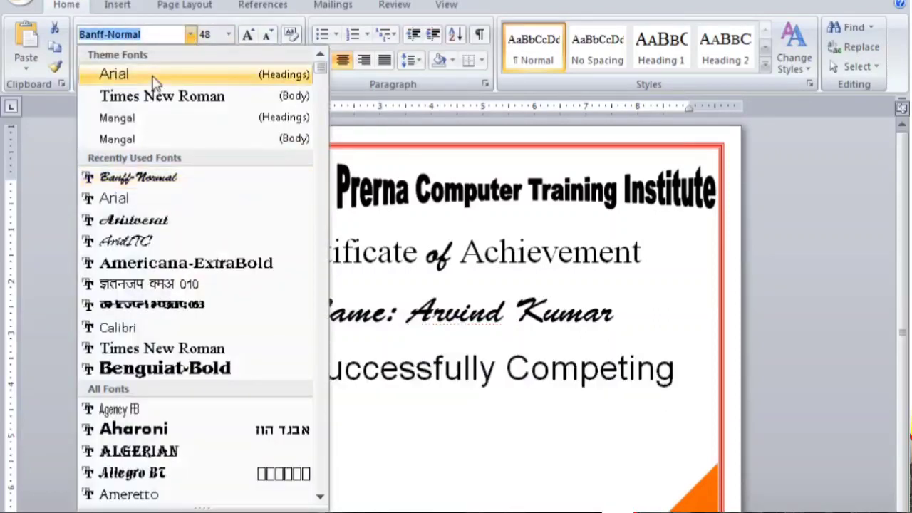
click(153, 75)
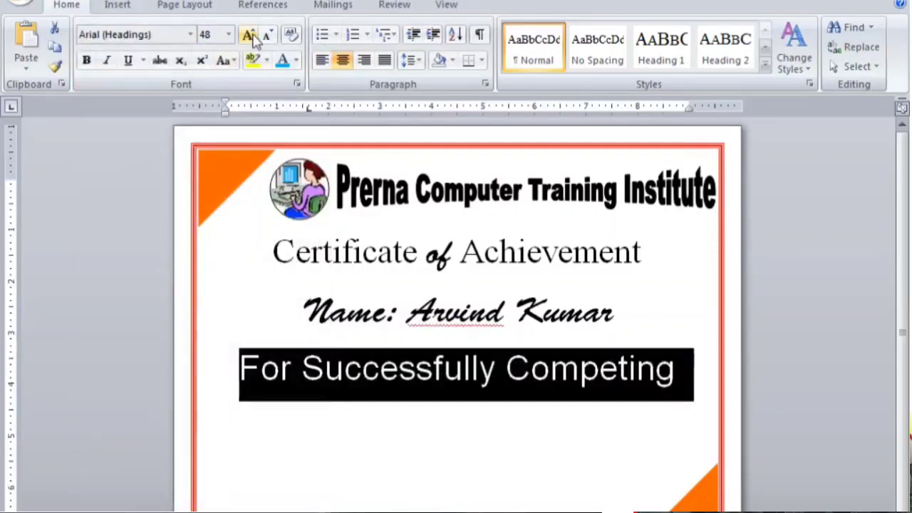
click(267, 35)
click(268, 36)
click(267, 36)
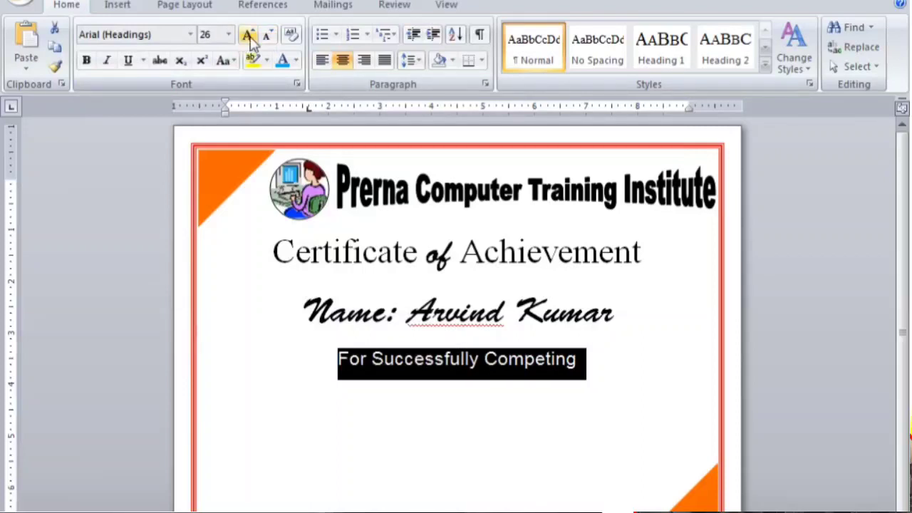
click(249, 37)
click(250, 39)
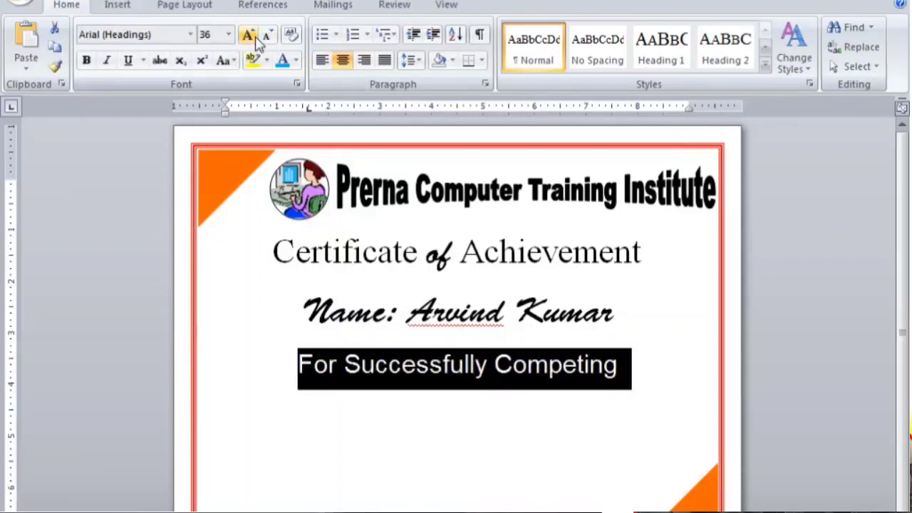
click(268, 39)
click(268, 39)
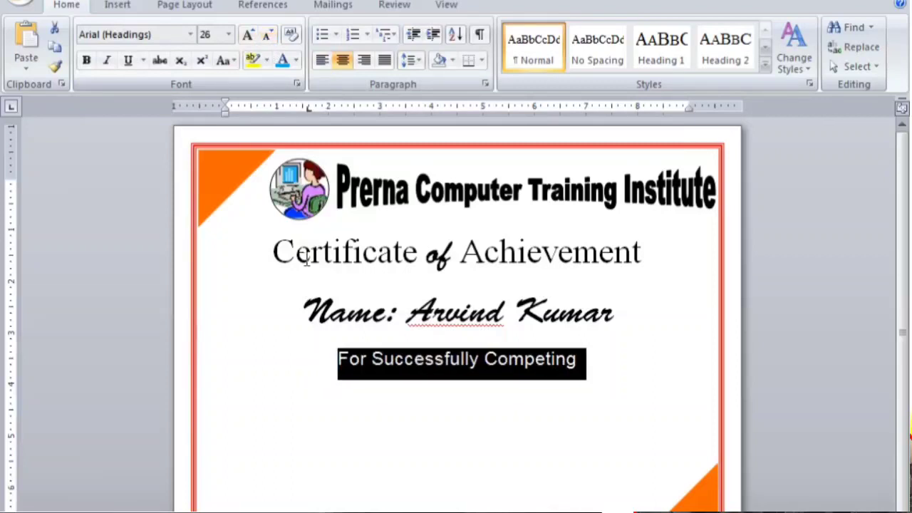
click(618, 309)
Step: Replace the last word 'Competing' with 'Comleting'
click(596, 361)
key(ctrl+BackSpace)
text(Comletin)
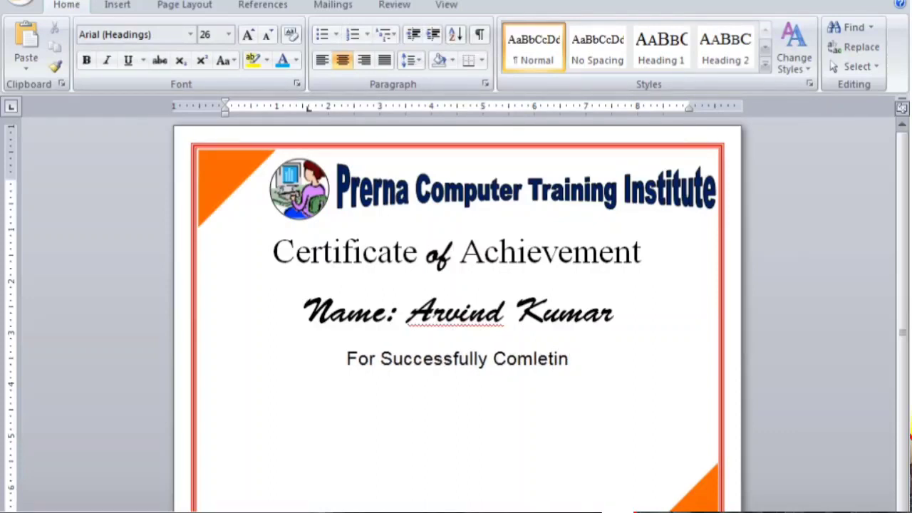
text(g)
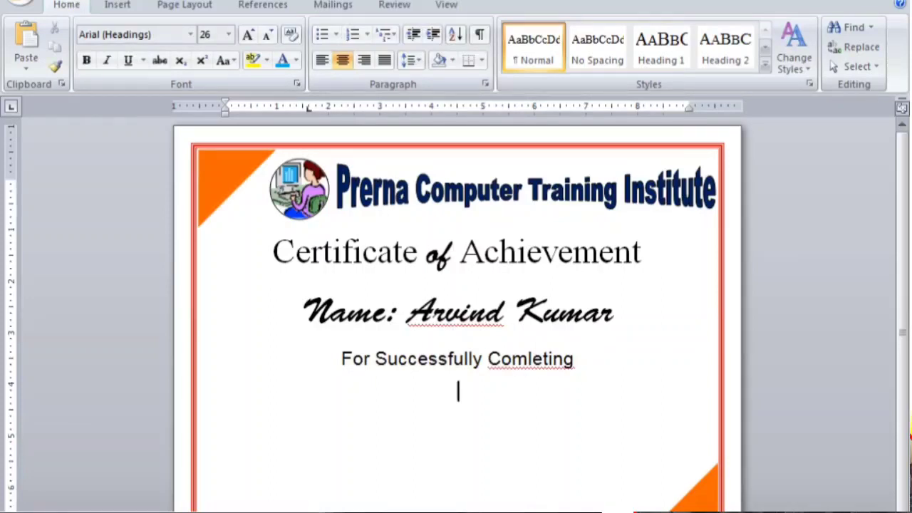
Step: Type 'Dimploma in Computer Application' and format it in Banff-Normal at 36 pt
text(Dimploma in Computer Application)
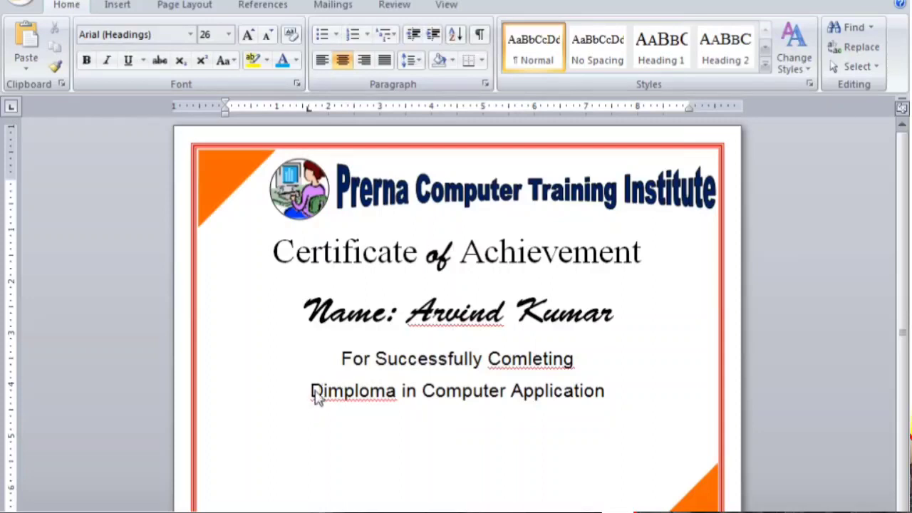
drag(316, 395, 312, 415)
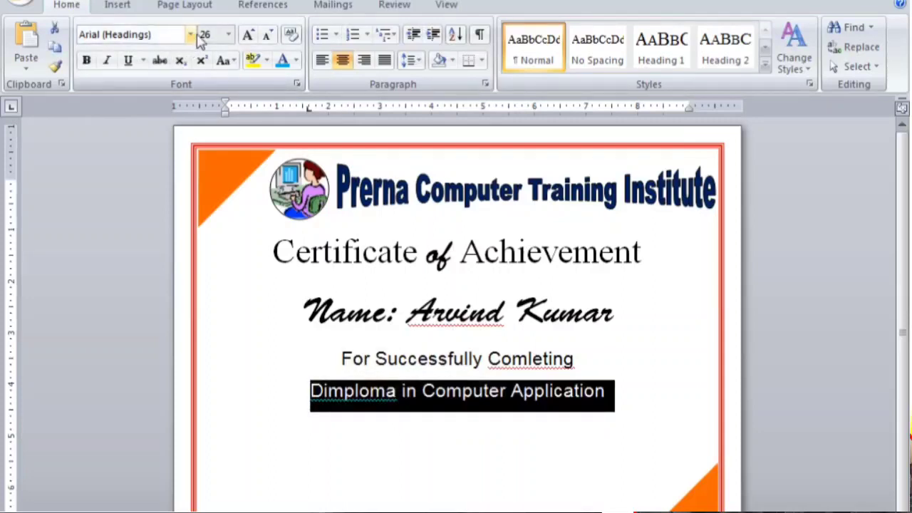
click(248, 35)
click(248, 36)
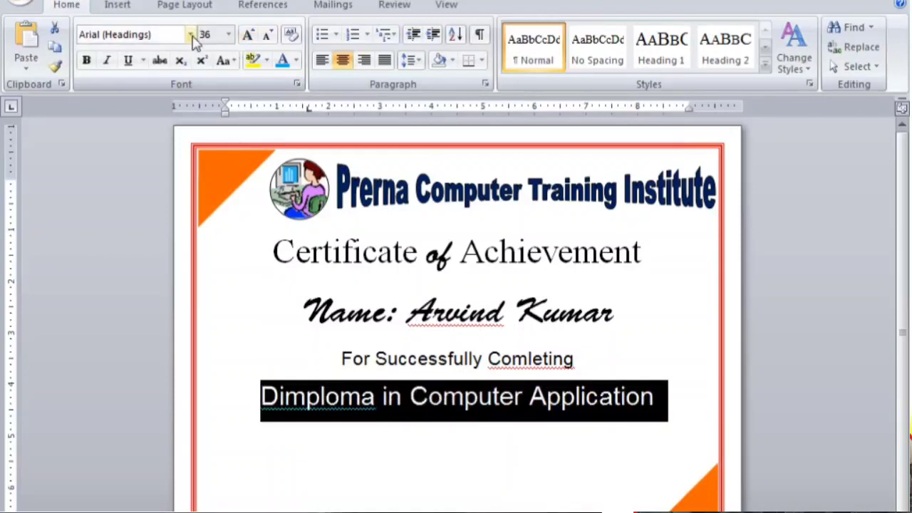
click(191, 36)
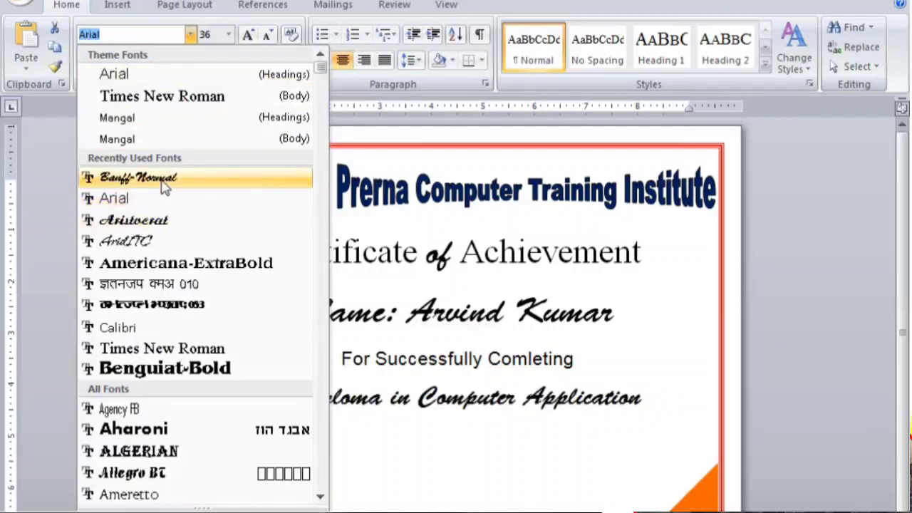
click(163, 186)
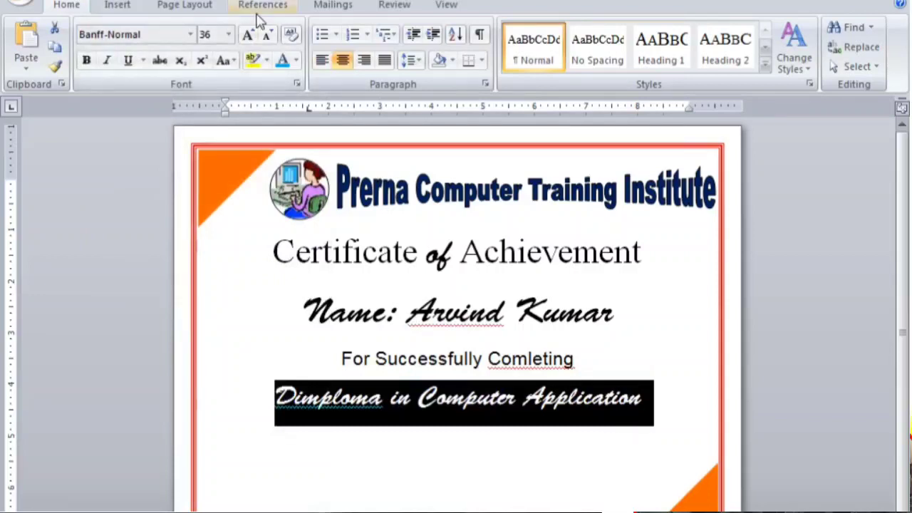
click(247, 35)
click(266, 35)
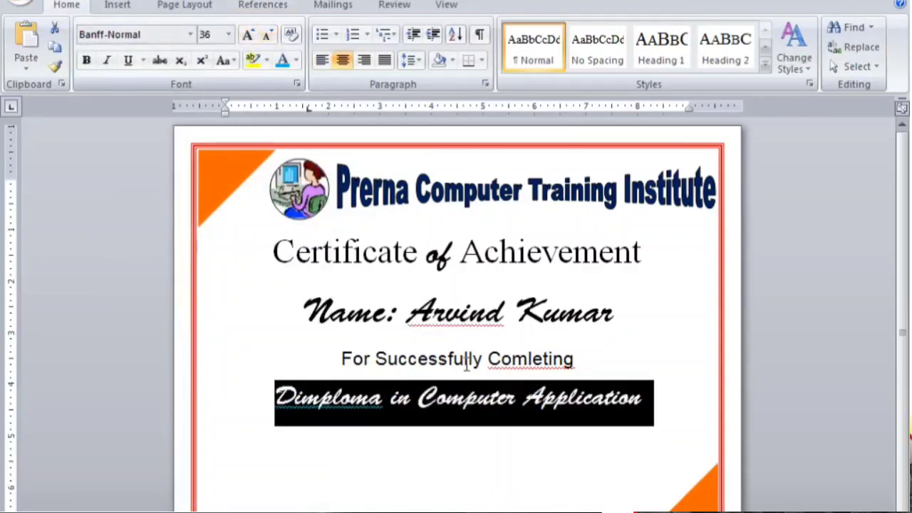
click(677, 408)
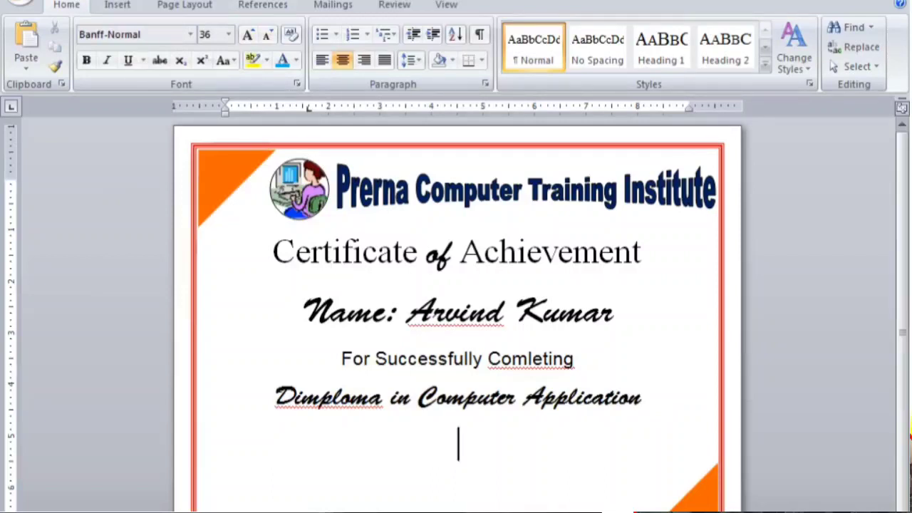
Step: Type the date line 'Date:14/01/2024', correcting the stray quote after Date
text(Date)
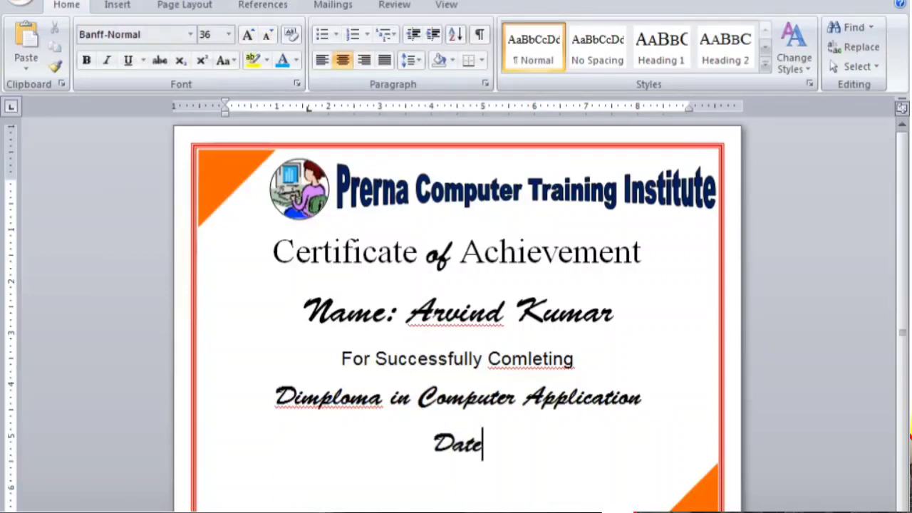
text(")
key(BackSpace)
text(:14/01/2024)
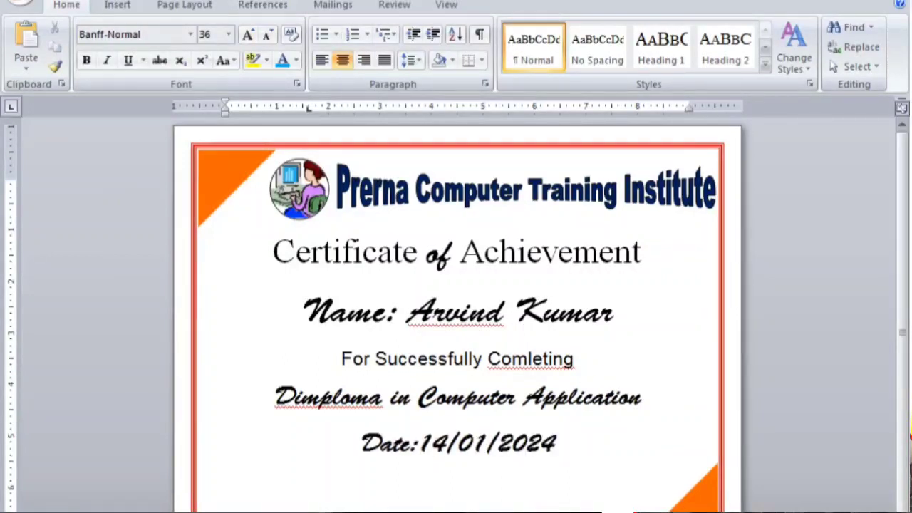
Step: Set the date line in Arial and shrink it to 28 pt
drag(556, 443, 361, 449)
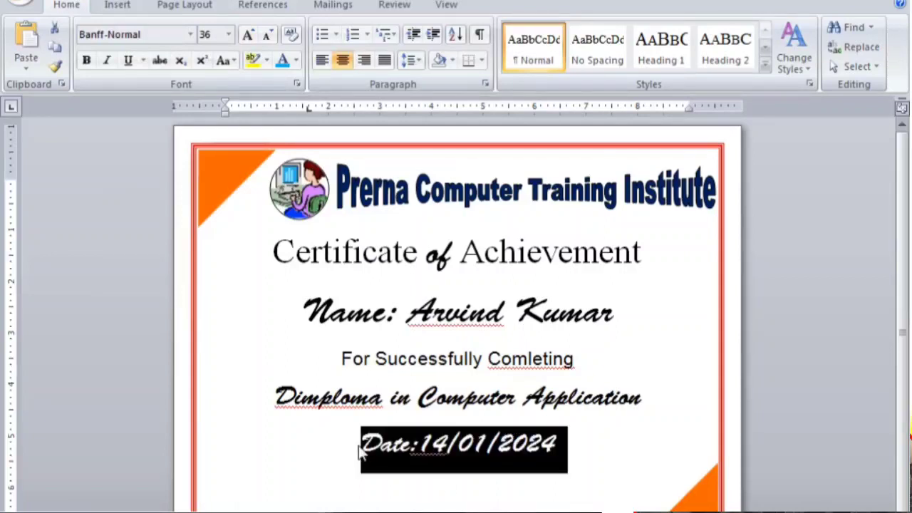
click(191, 34)
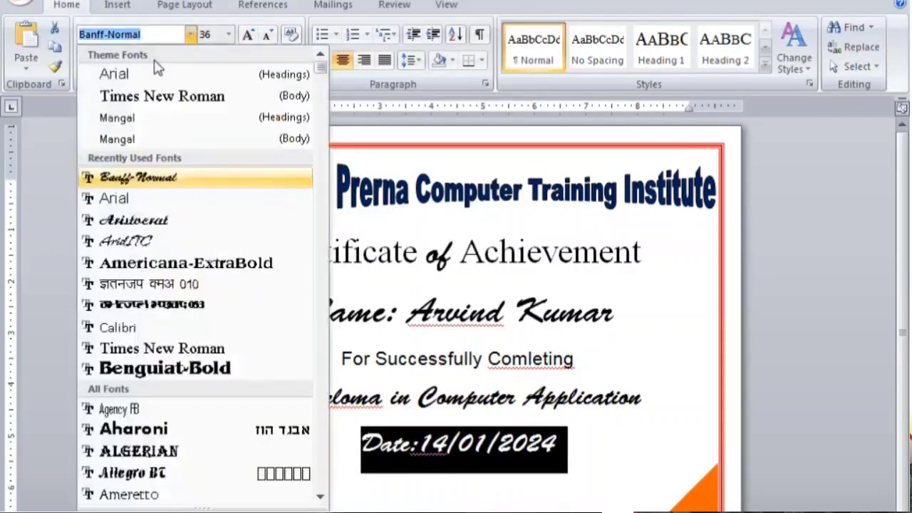
click(193, 75)
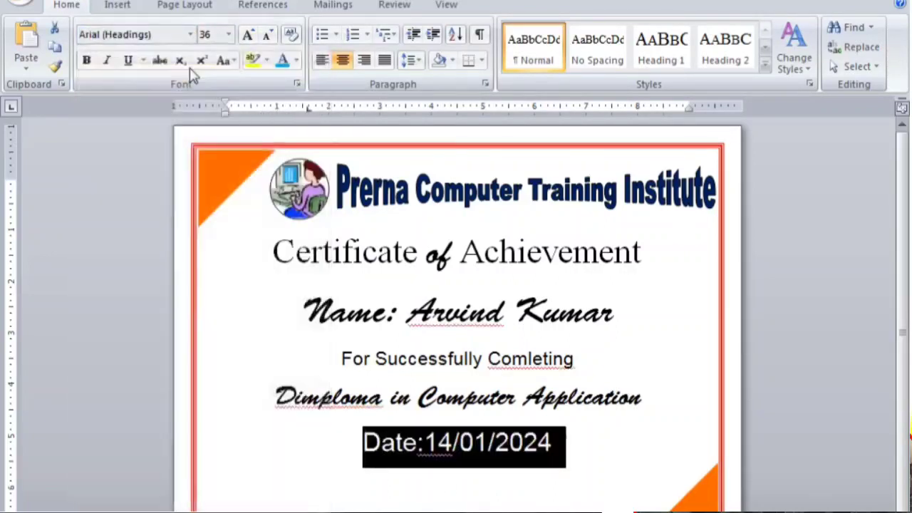
click(267, 35)
click(546, 435)
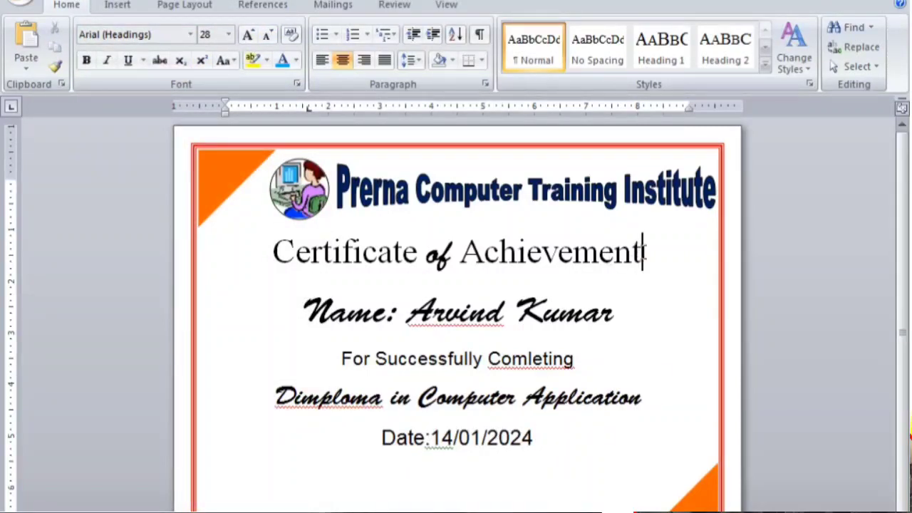
triple_click(280, 263)
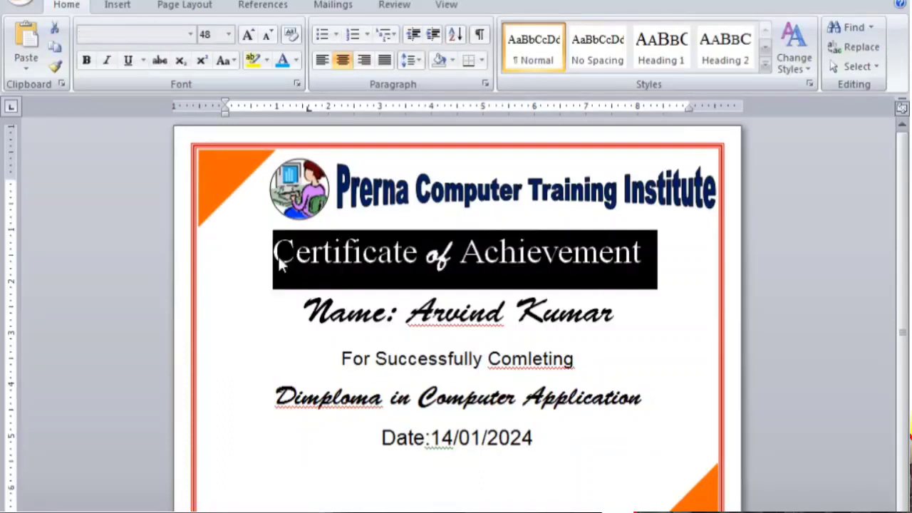
click(567, 193)
click(513, 6)
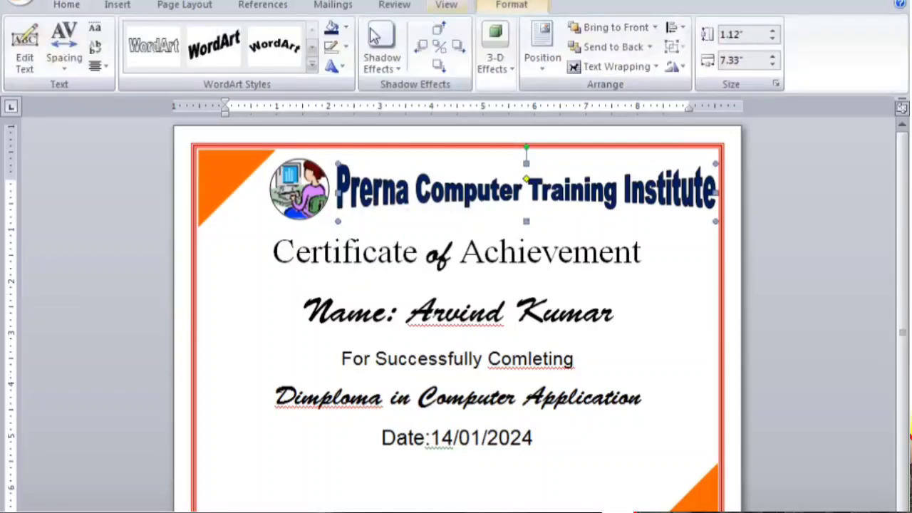
click(346, 46)
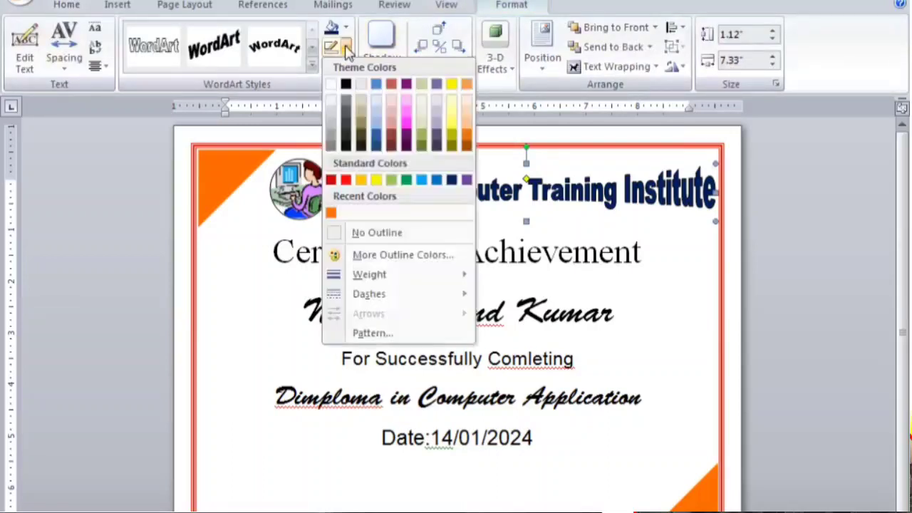
click(357, 234)
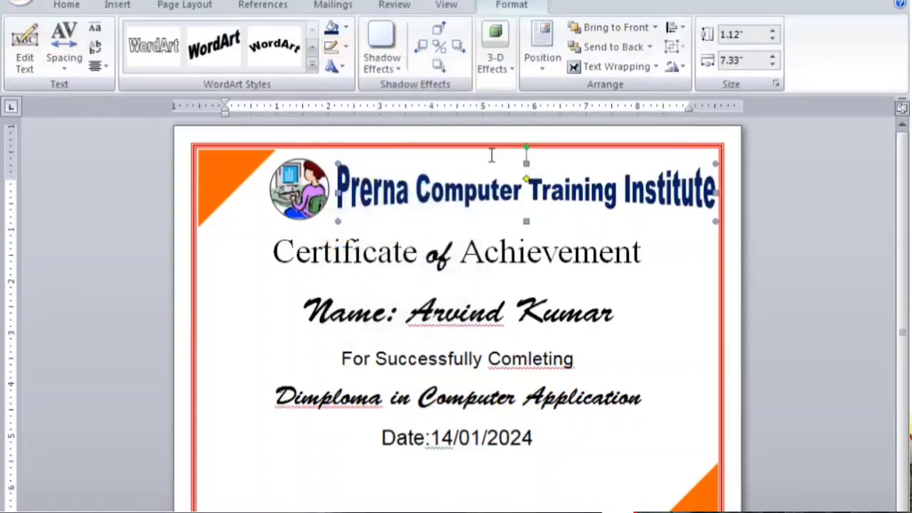
click(543, 255)
drag(642, 257, 332, 260)
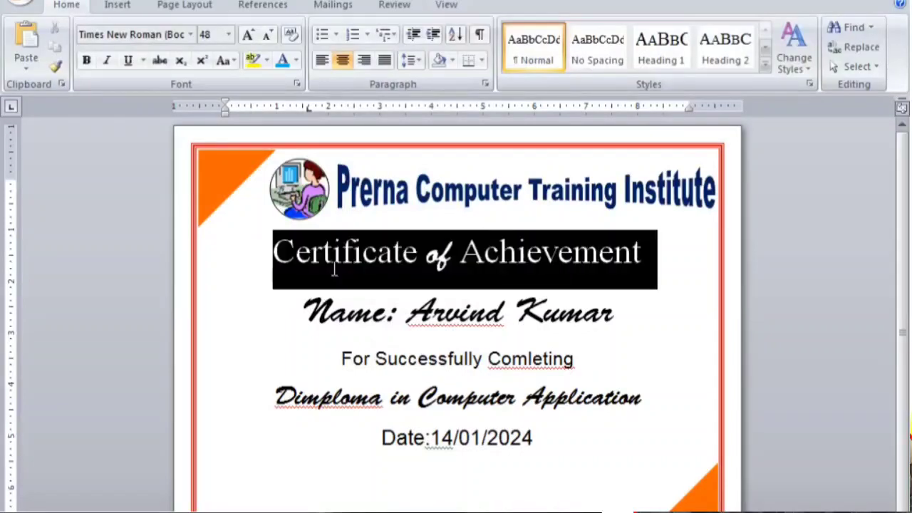
Step: Make the Certificate of Achievement title green in Benguiat-Bold
click(296, 60)
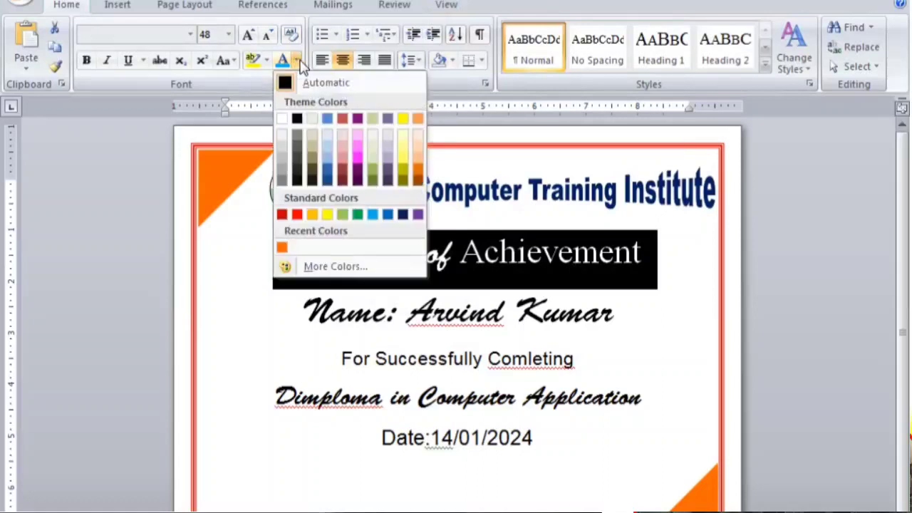
click(359, 216)
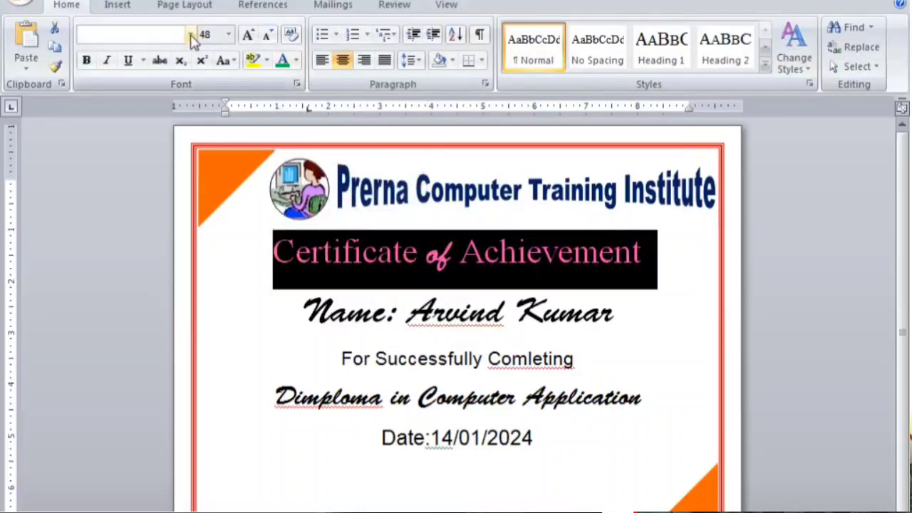
click(191, 36)
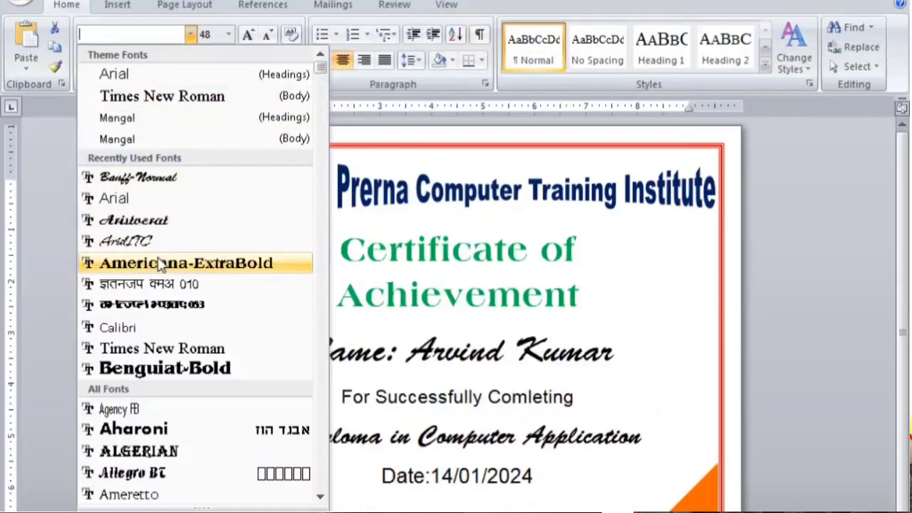
click(159, 369)
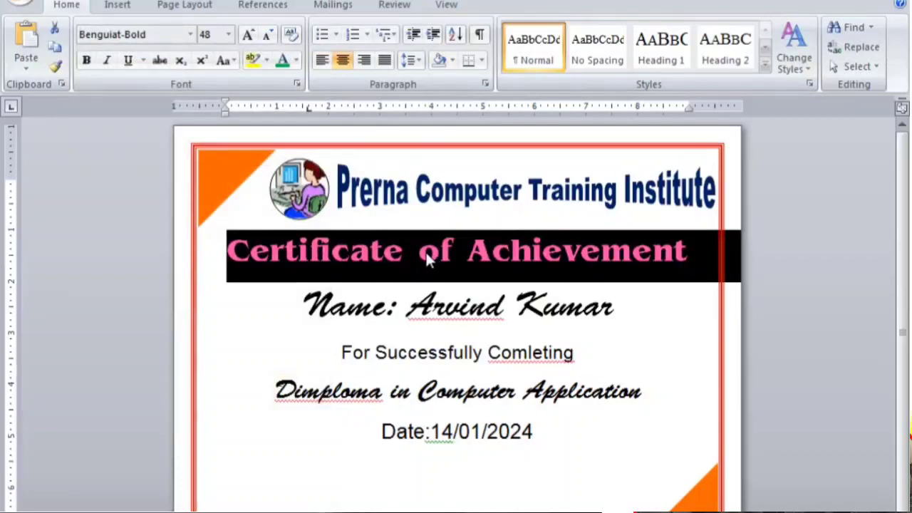
Step: Change the word 'of' in the title to the Aristocrat font
click(427, 255)
double_click(432, 253)
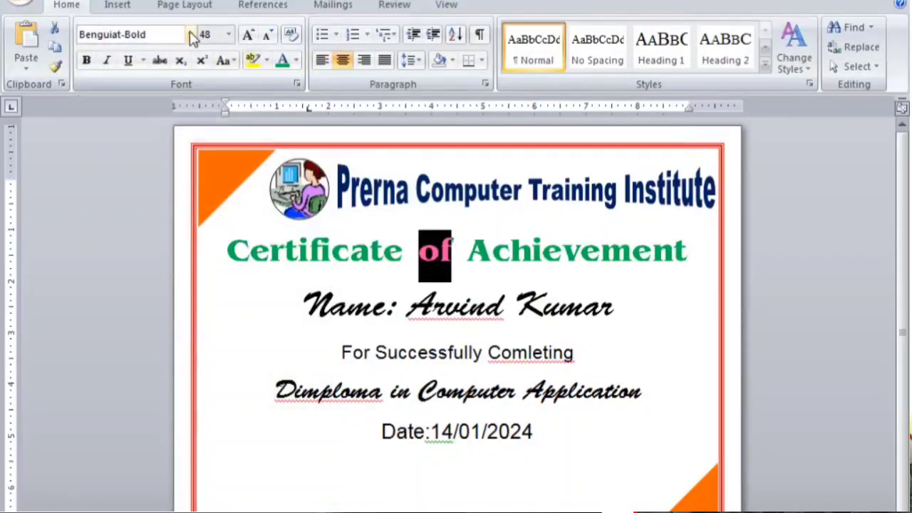
click(191, 34)
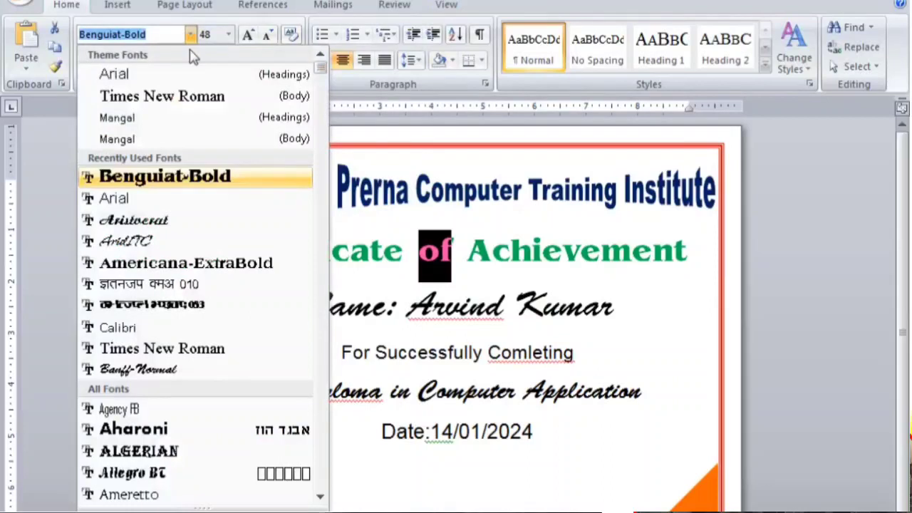
click(152, 223)
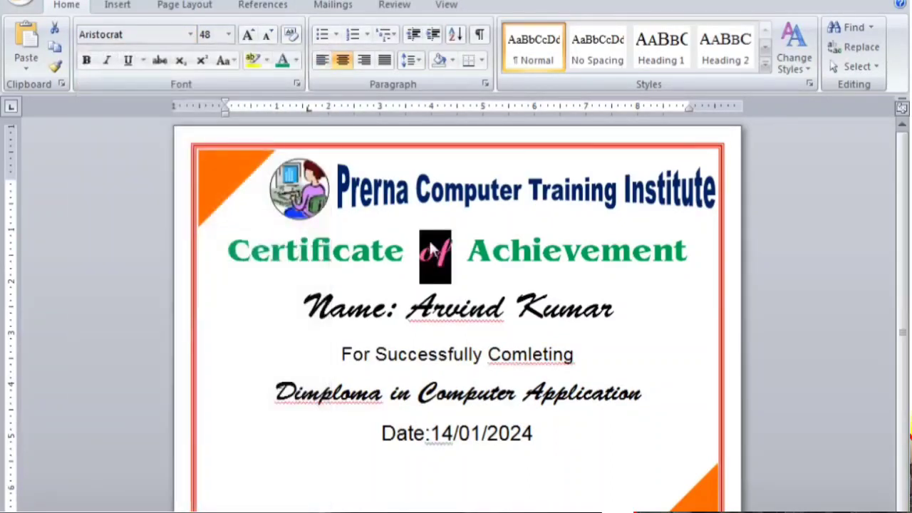
click(230, 261)
Step: Underline the whole Certificate of Achievement title
shift+click(681, 264)
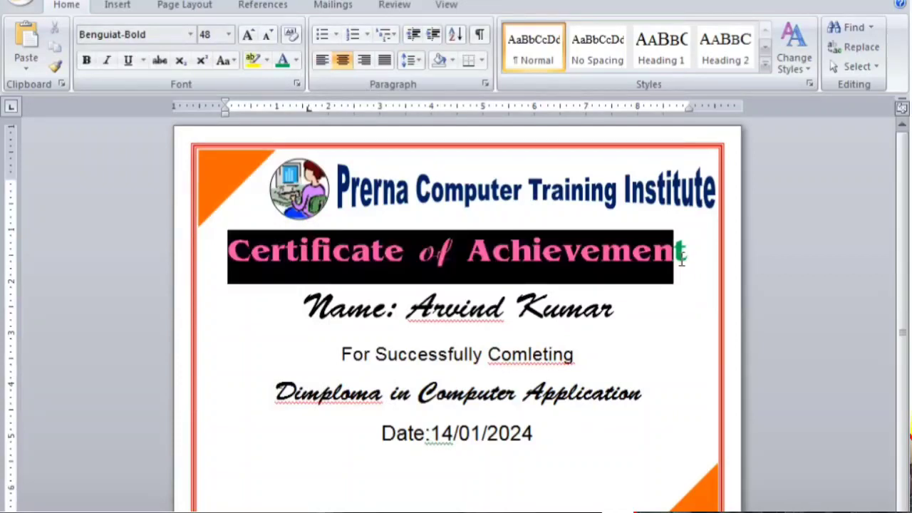
key(shift+End)
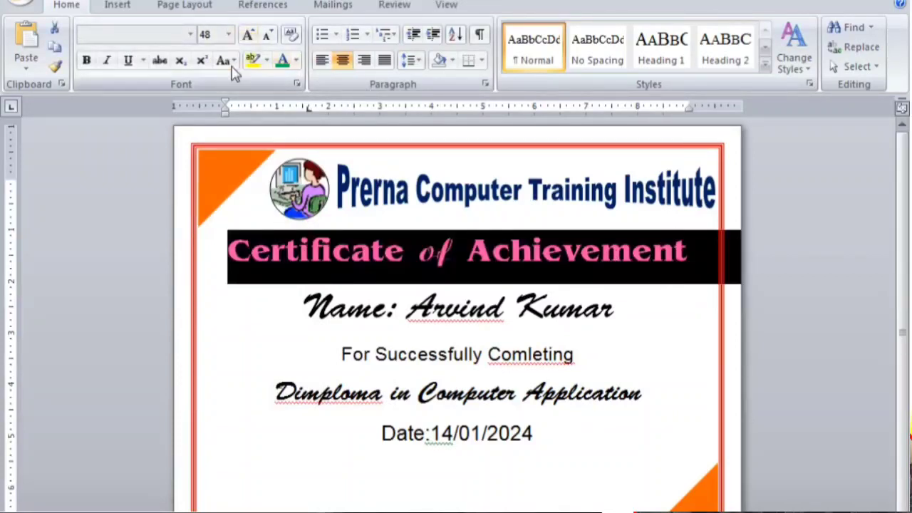
click(128, 60)
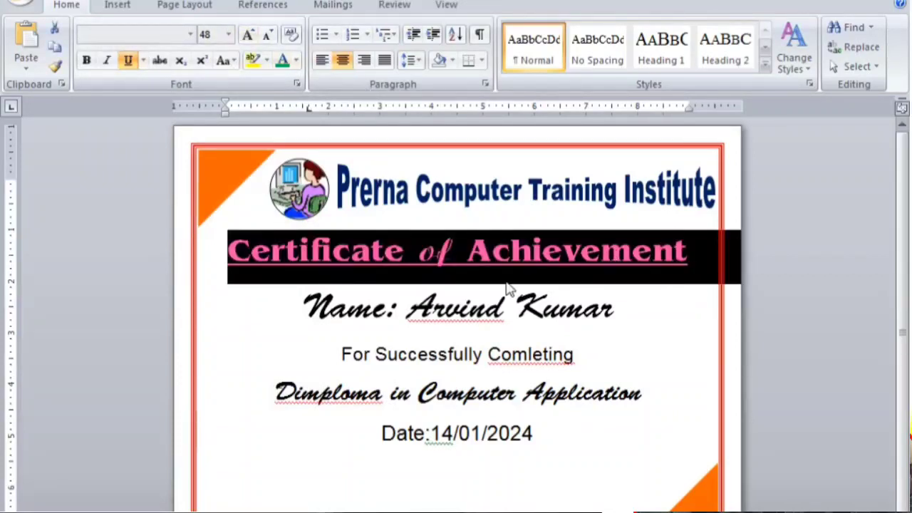
click(447, 306)
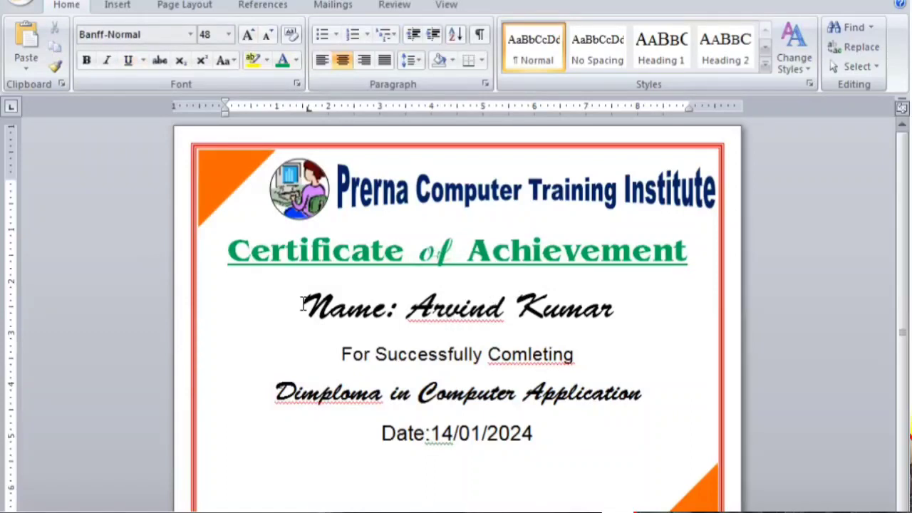
Step: Colour the name line blue
drag(303, 304, 572, 298)
click(296, 60)
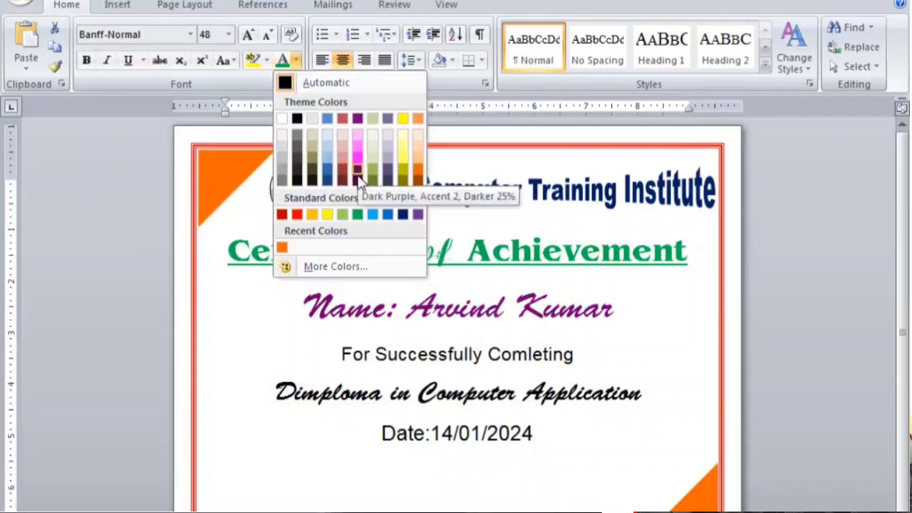
click(389, 215)
Step: Shrink the 'For Successfully Comleting' line to 22 pt
click(372, 357)
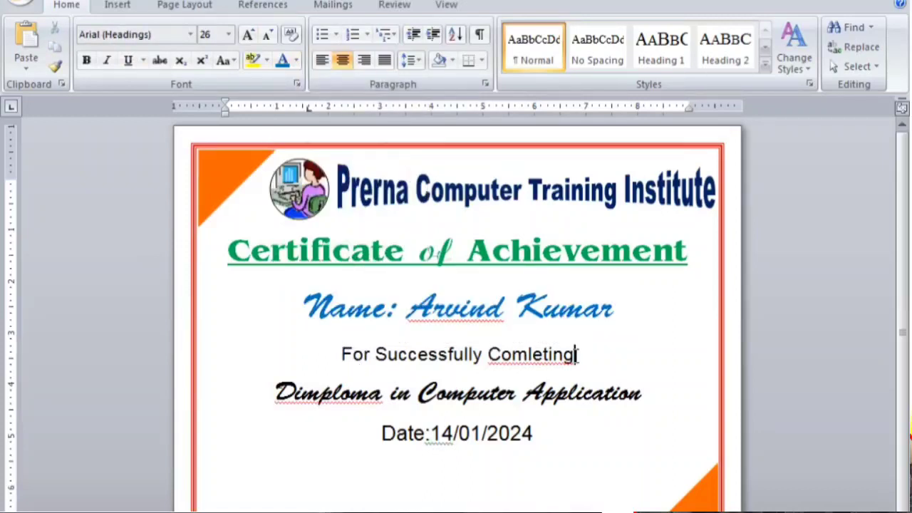
triple_click(347, 354)
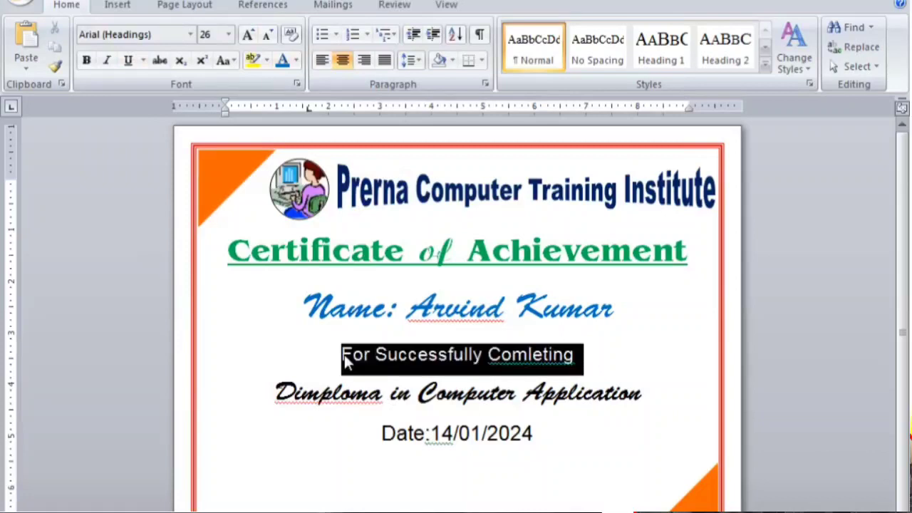
click(268, 36)
click(267, 36)
click(508, 389)
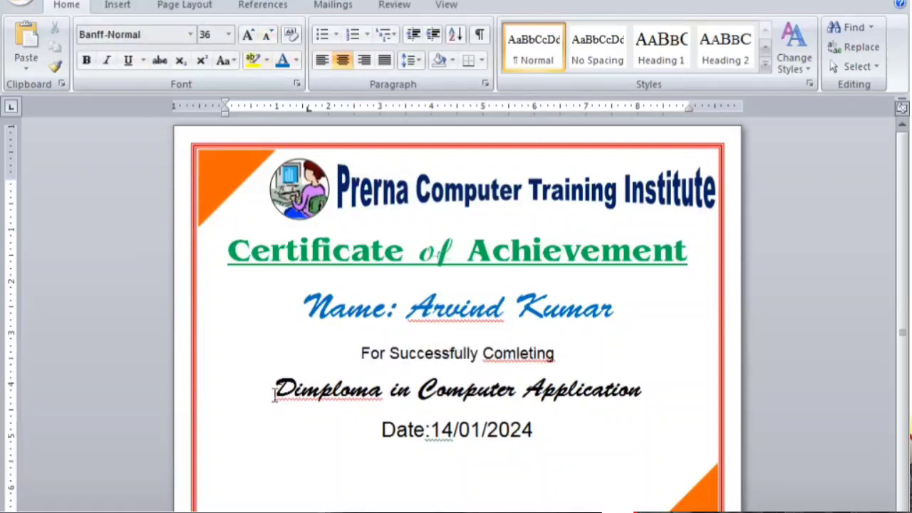
Step: Colour the Dimploma in Computer Application line dark red
drag(275, 395, 642, 389)
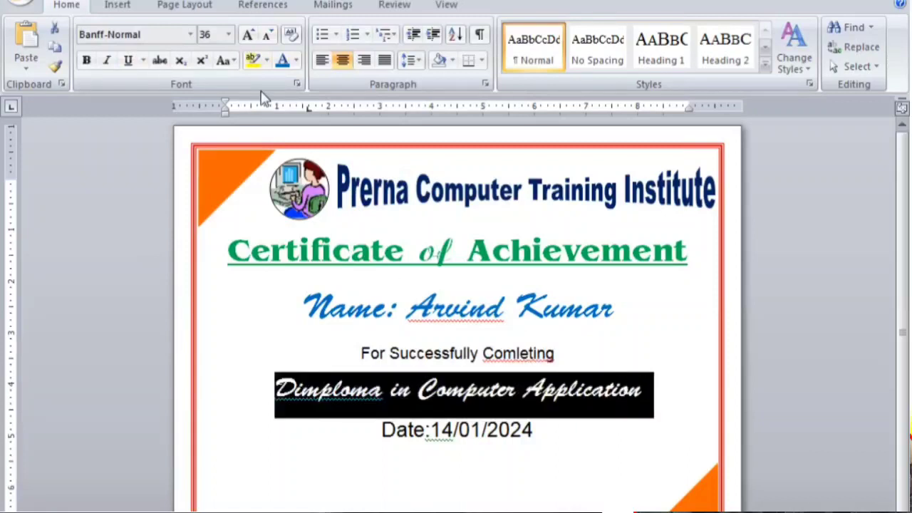
click(296, 59)
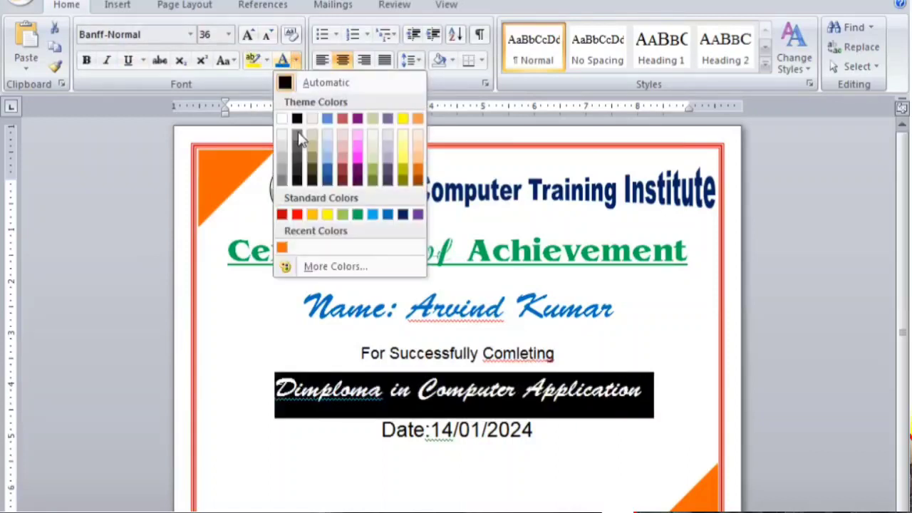
click(283, 215)
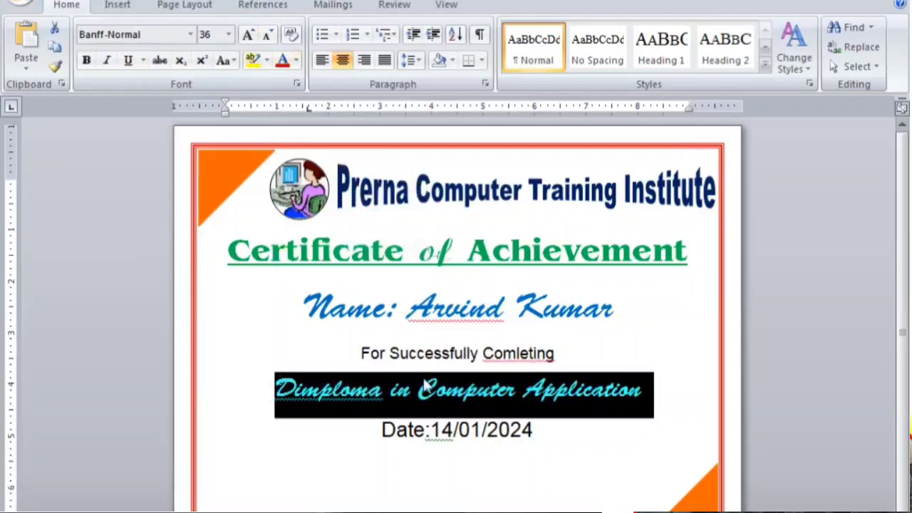
click(435, 401)
Step: Shrink the date line to 24 pt with Ctrl+[
drag(536, 432, 370, 435)
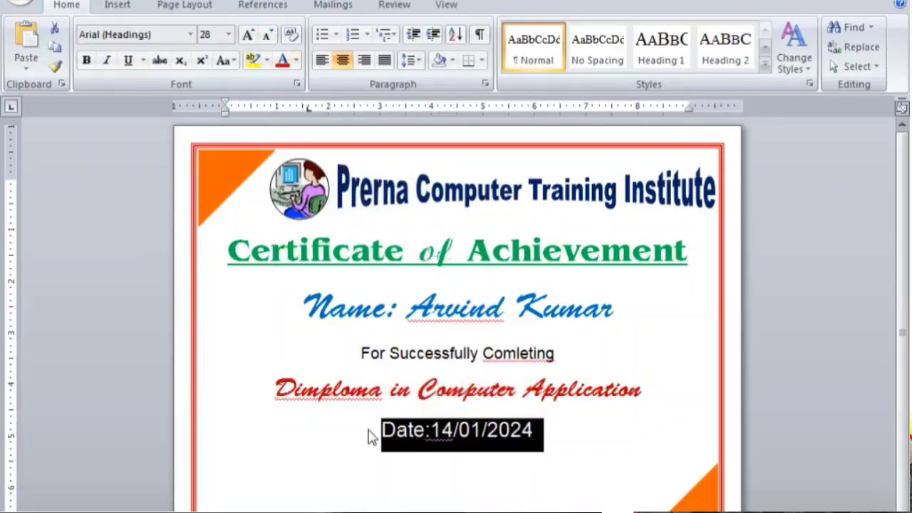
key(ctrl+bracketleft)
key(ctrl+bracketleft)
key(ctrl+bracketleft)
key(ctrl+bracketleft)
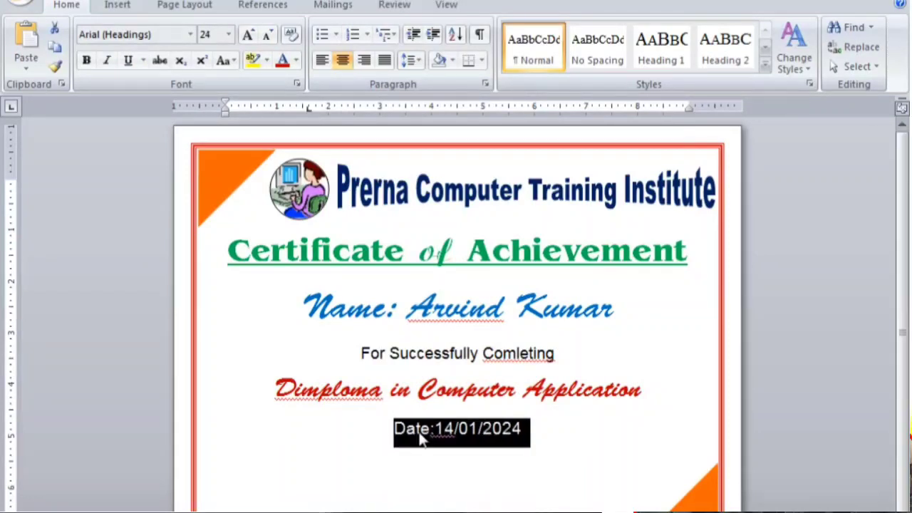
click(546, 430)
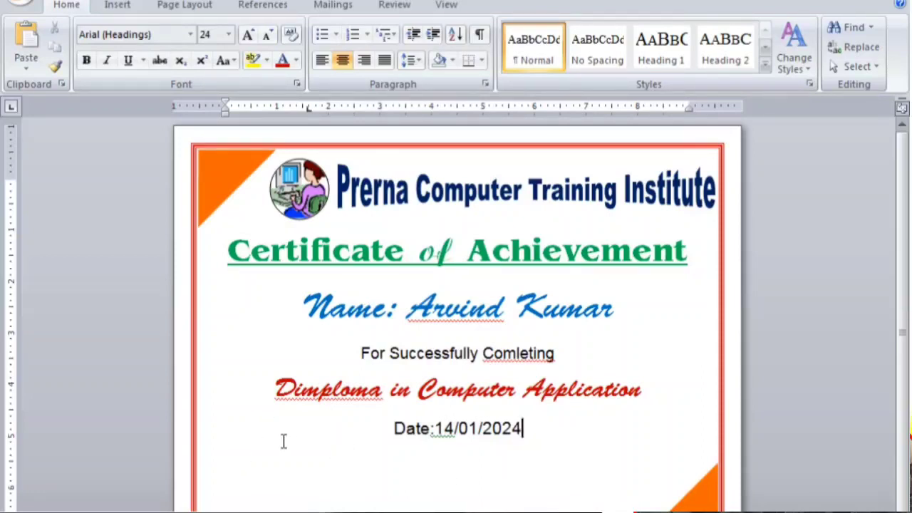
Step: Draw a small oval at the lower left of the page near the date
click(118, 6)
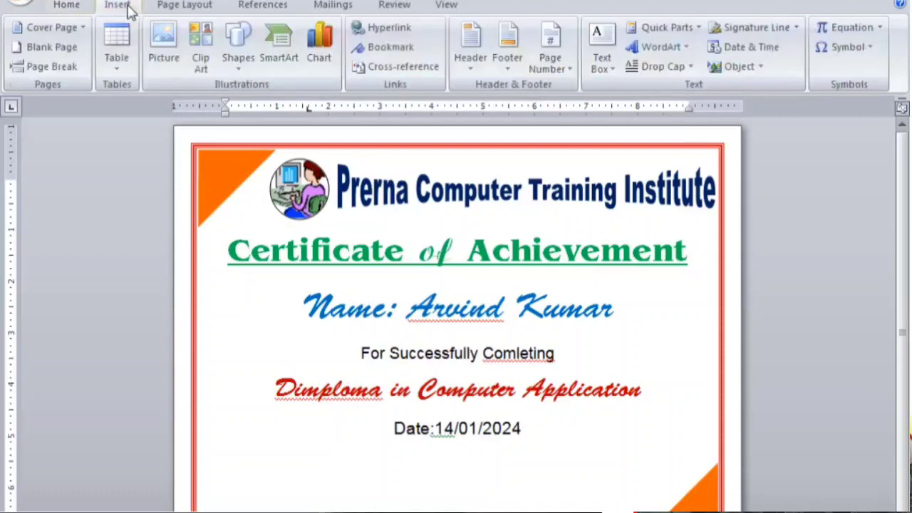
click(240, 56)
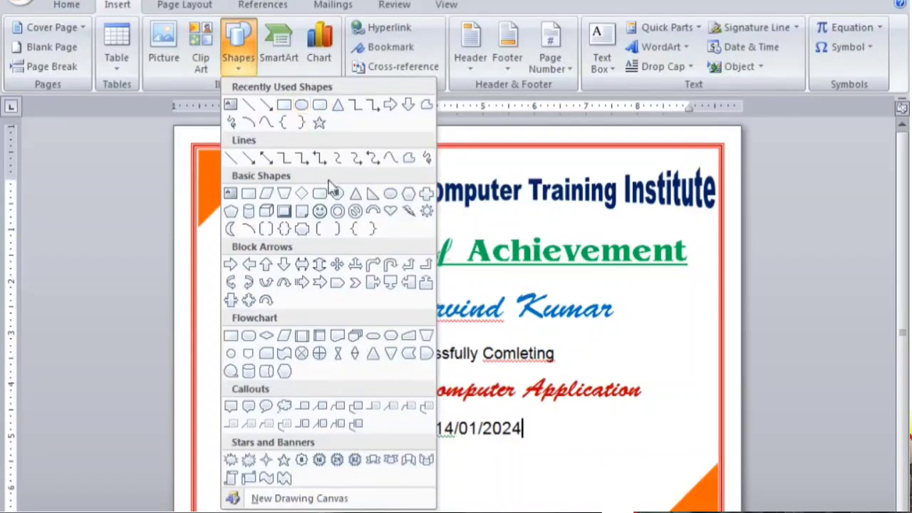
click(302, 107)
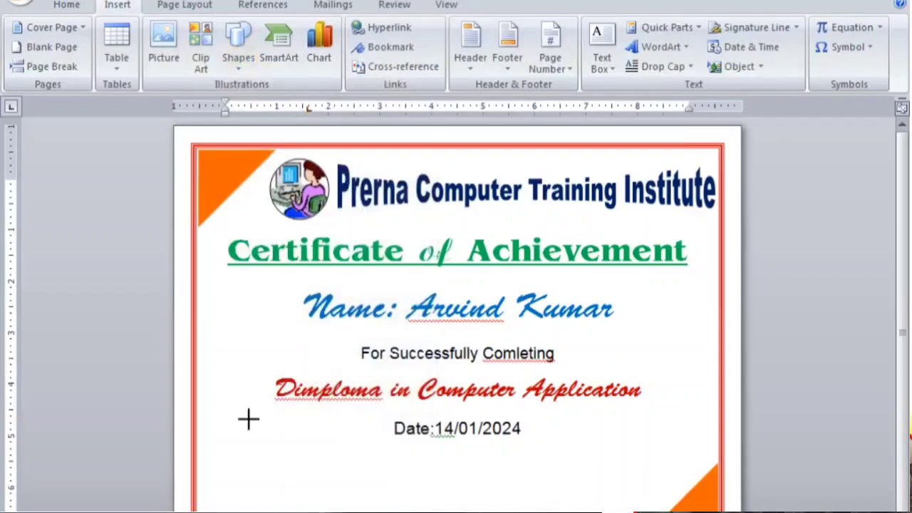
drag(243, 442, 263, 475)
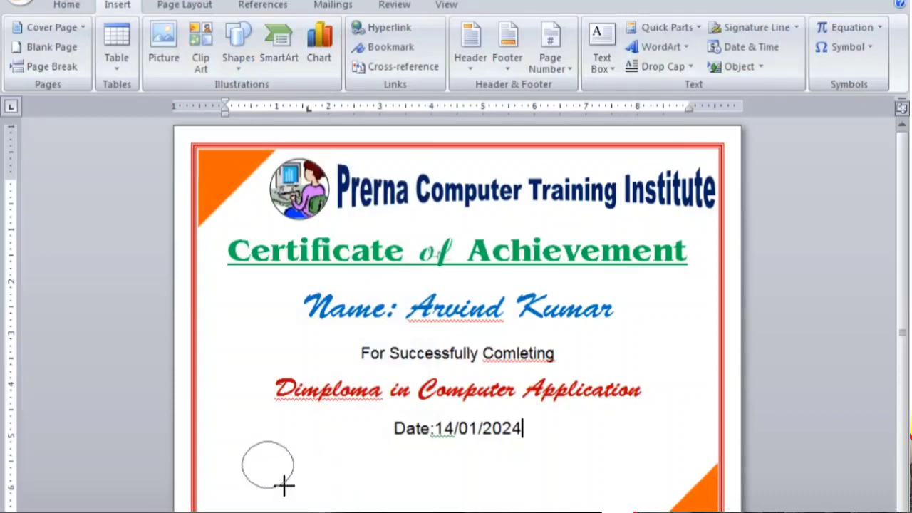
mouse_move(263, 475)
mouse_down()
mouse_move(316, 489)
mouse_move(286, 486)
mouse_up()
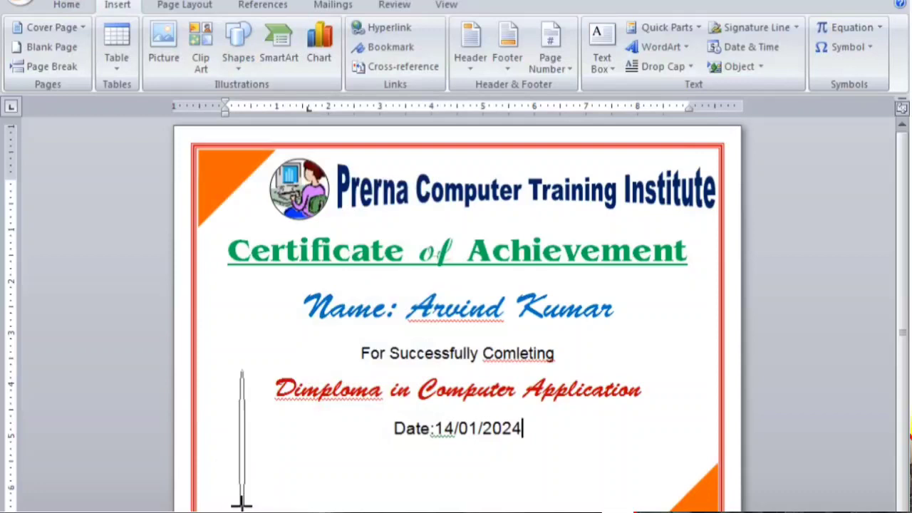
mouse_move(286, 487)
mouse_down()
mouse_move(284, 471)
mouse_move(280, 501)
mouse_up()
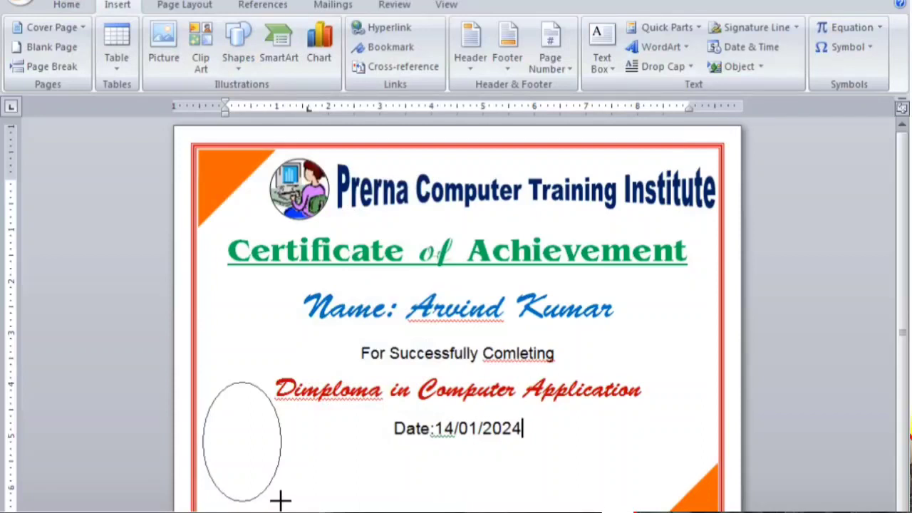
drag(280, 500, 253, 462)
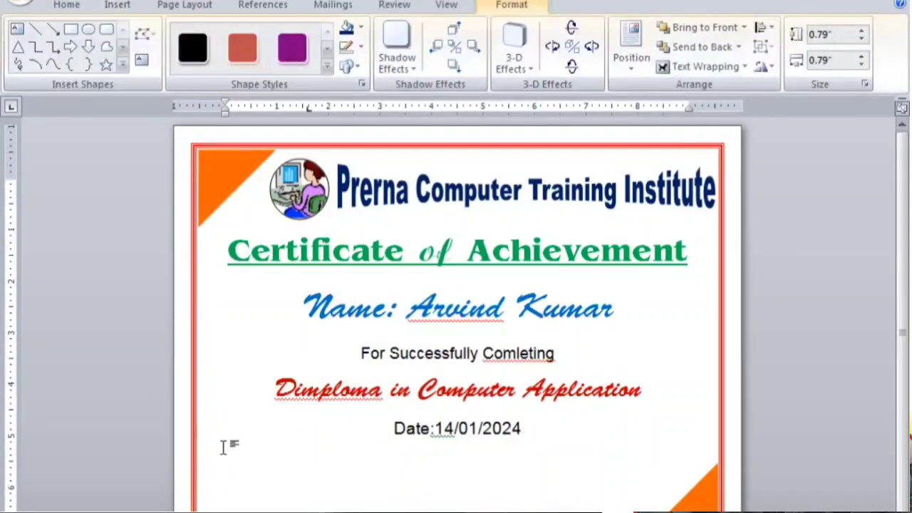
click(223, 447)
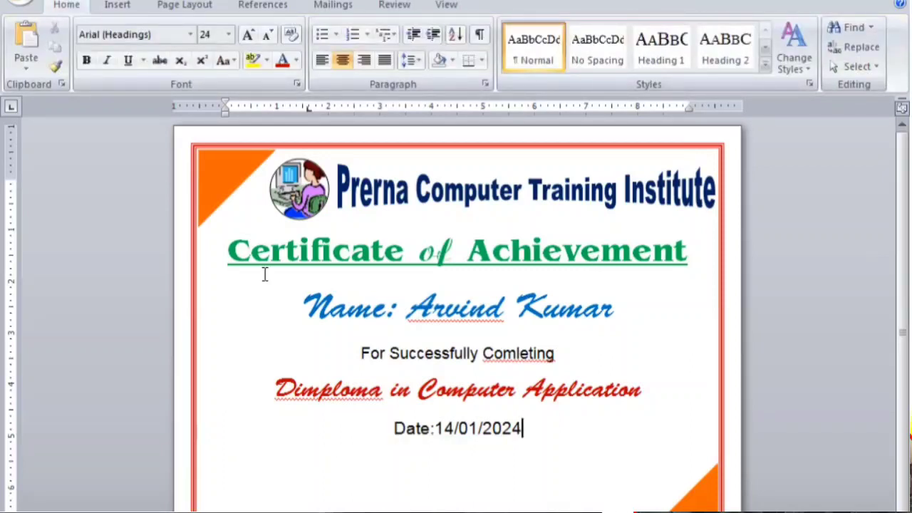
Step: Reopen the Shapes gallery from the Insert tab
click(117, 8)
click(238, 58)
click(235, 59)
click(239, 61)
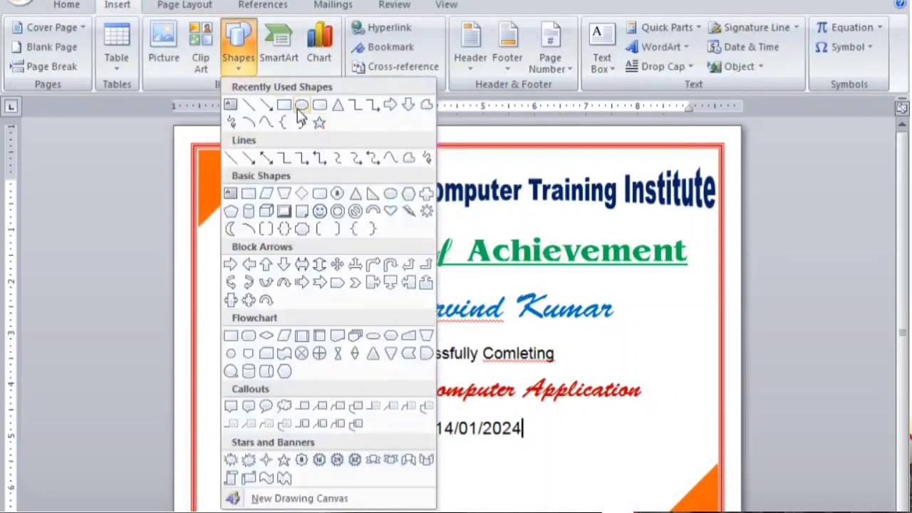
Step: Draw a 0.69" x 0.69" circle just left of the Date line
click(300, 107)
drag(272, 450, 277, 460)
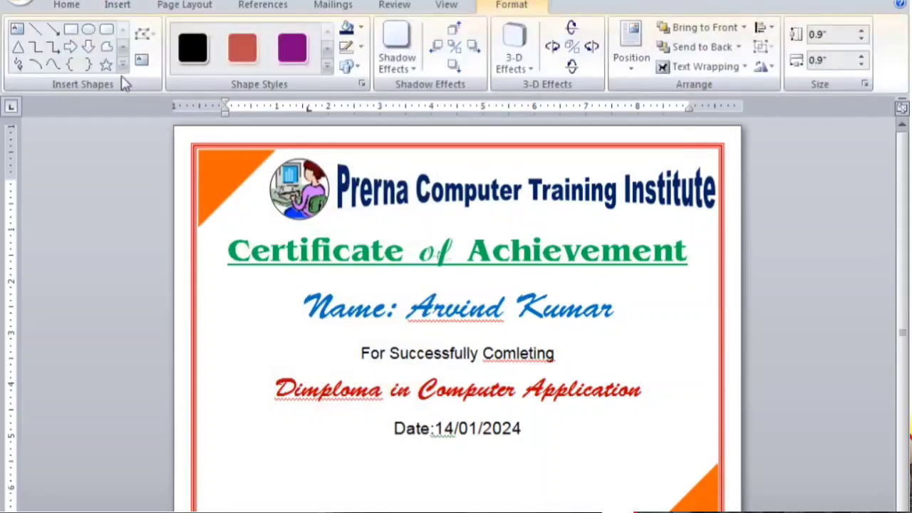
click(88, 30)
drag(246, 426, 287, 468)
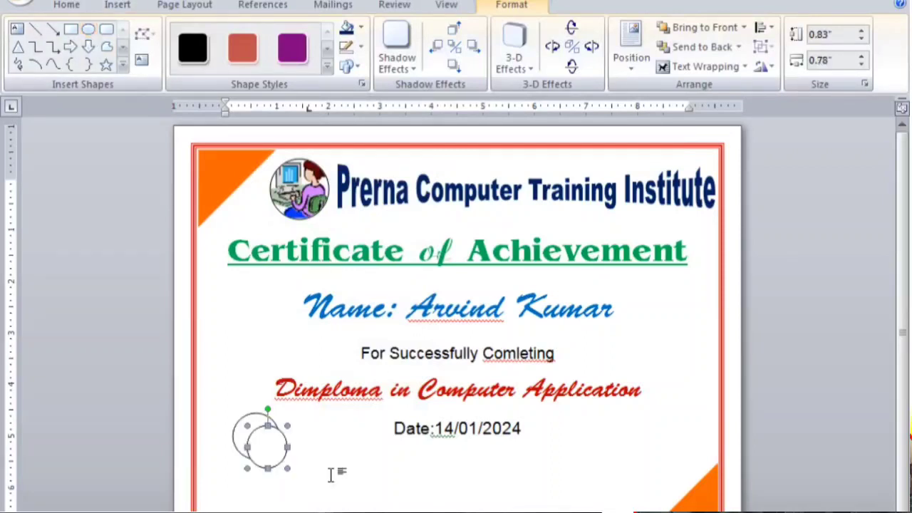
mouse_move(265, 454)
mouse_down()
mouse_move(295, 454)
mouse_move(269, 445)
mouse_up()
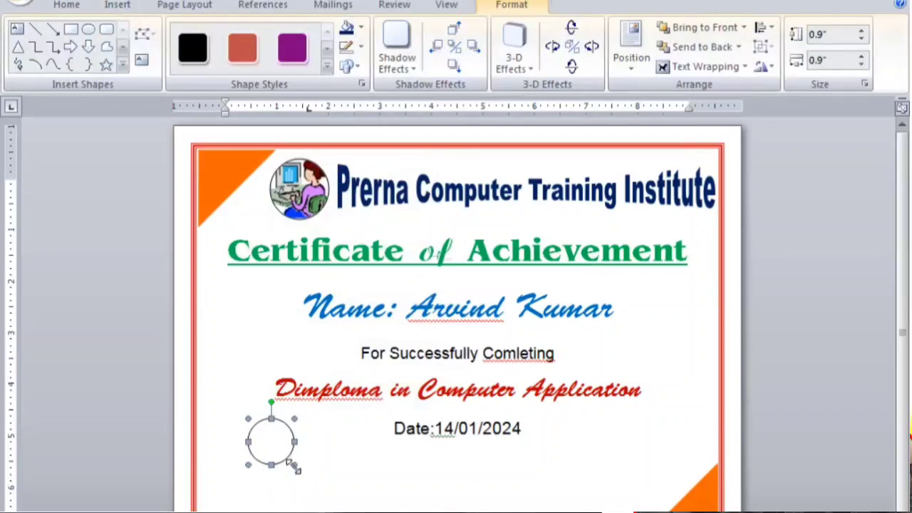
drag(291, 466, 289, 460)
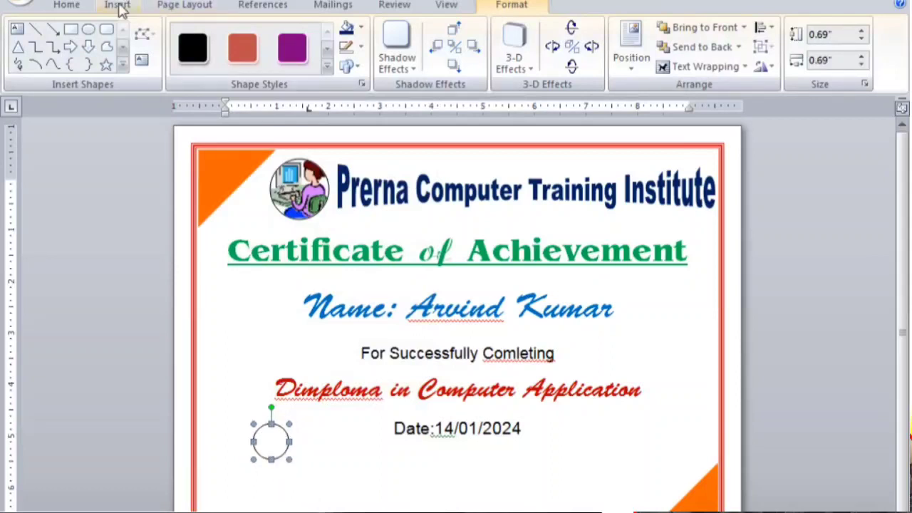
click(122, 64)
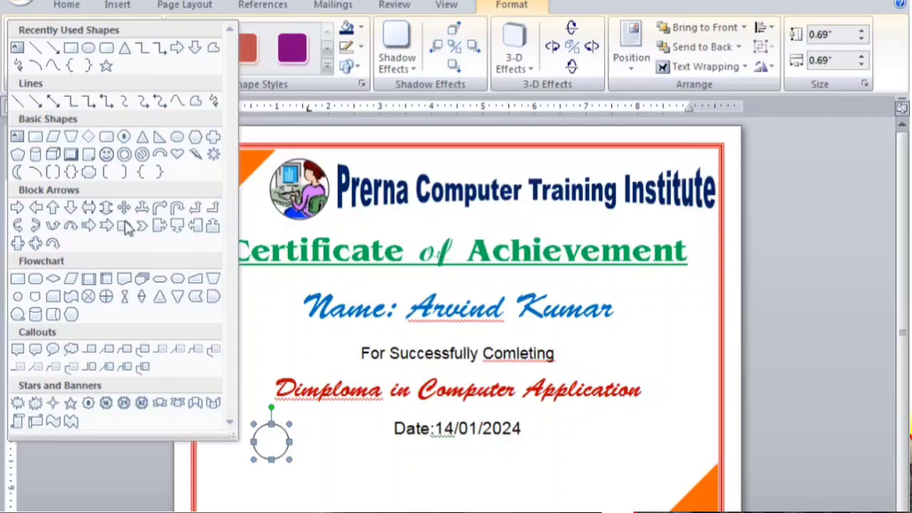
Step: Draw a 24-point starburst around the small circle and try sending it to back
click(124, 403)
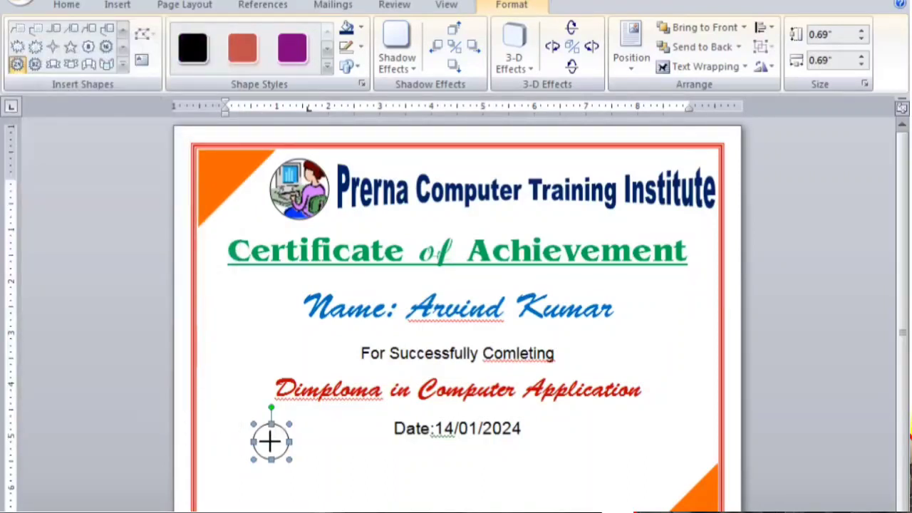
drag(269, 444, 299, 472)
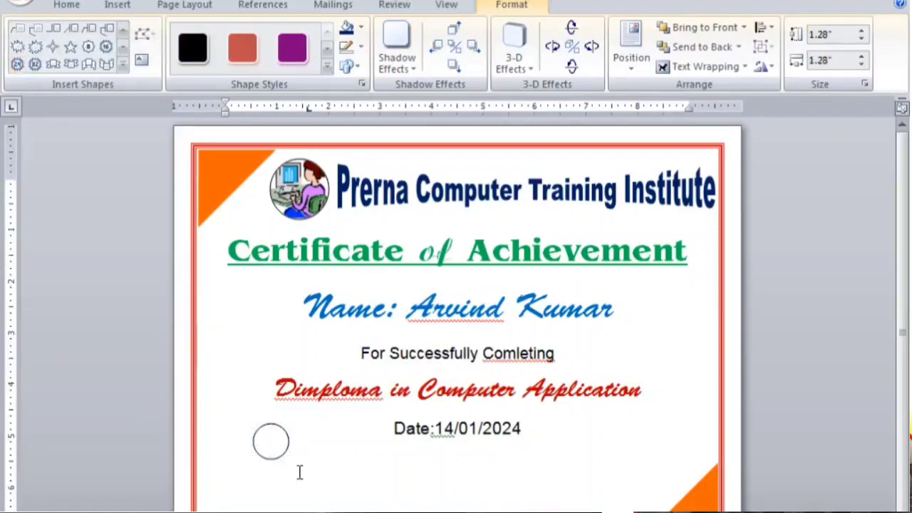
click(272, 439)
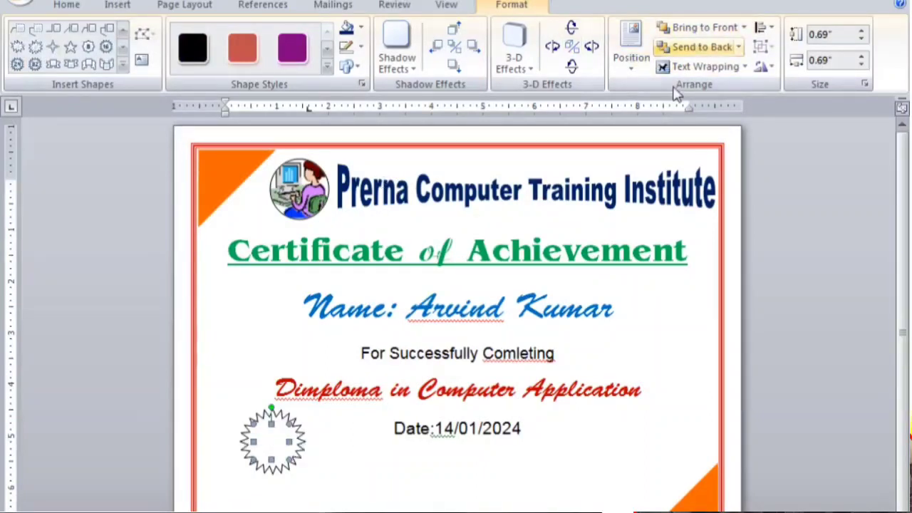
click(691, 50)
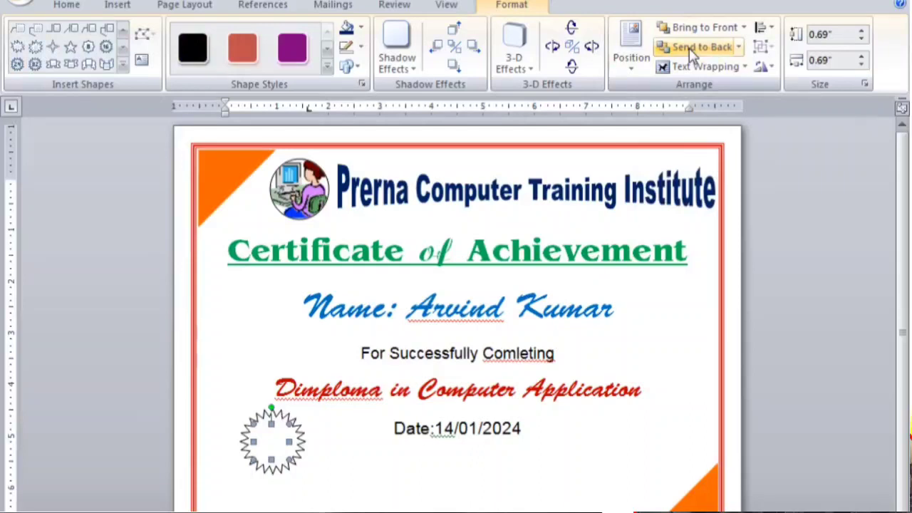
click(691, 50)
click(692, 57)
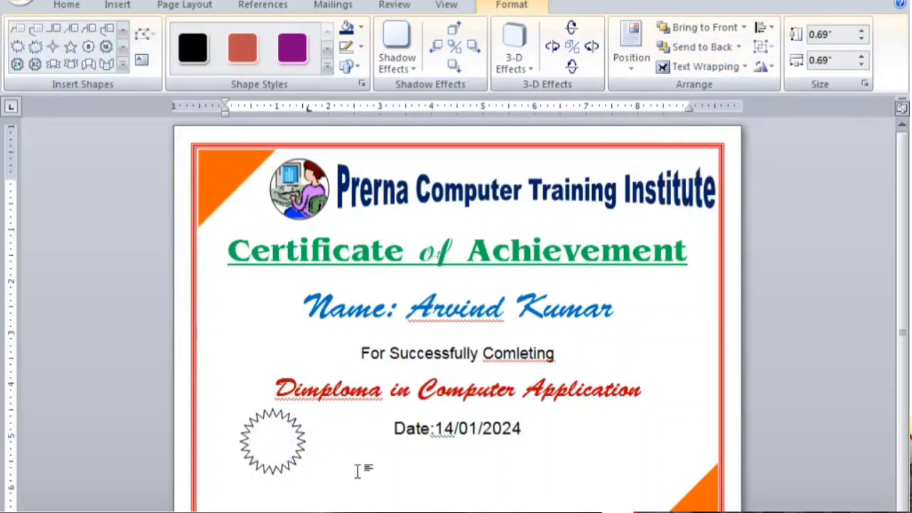
click(273, 446)
mouse_move(247, 435)
mouse_down()
mouse_move(325, 449)
mouse_move(264, 458)
mouse_up()
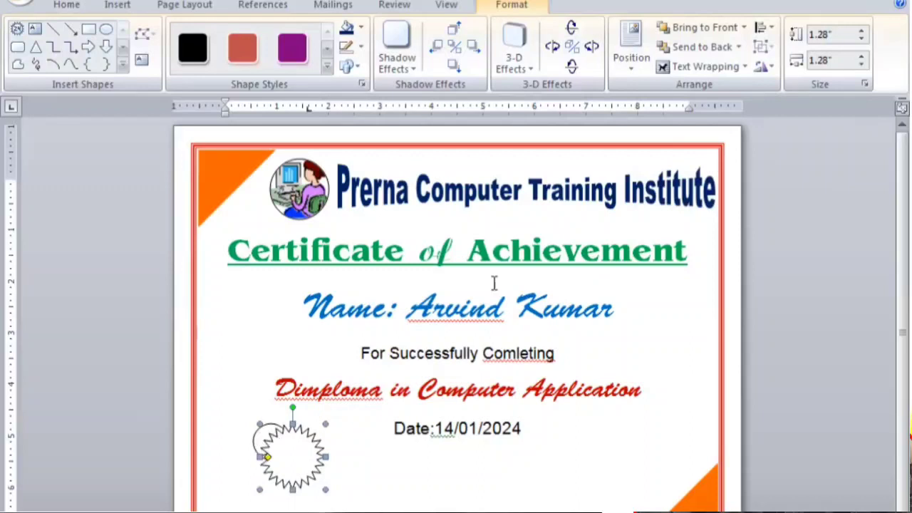
Step: Send the starburst to back and nudge it left and up to centre it around the circle
click(690, 47)
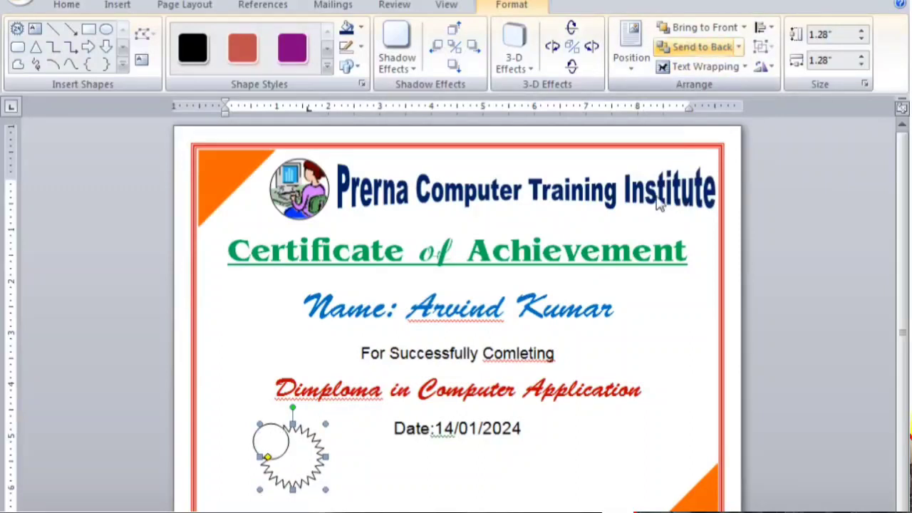
key(Left)
key(Left)
key(Left)
key(Left)
key(Up)
key(Up)
key(Up)
key(Up)
key(Left)
key(Left)
key(Up)
key(Up)
key(Up)
key(Left)
key(Left)
key(Up)
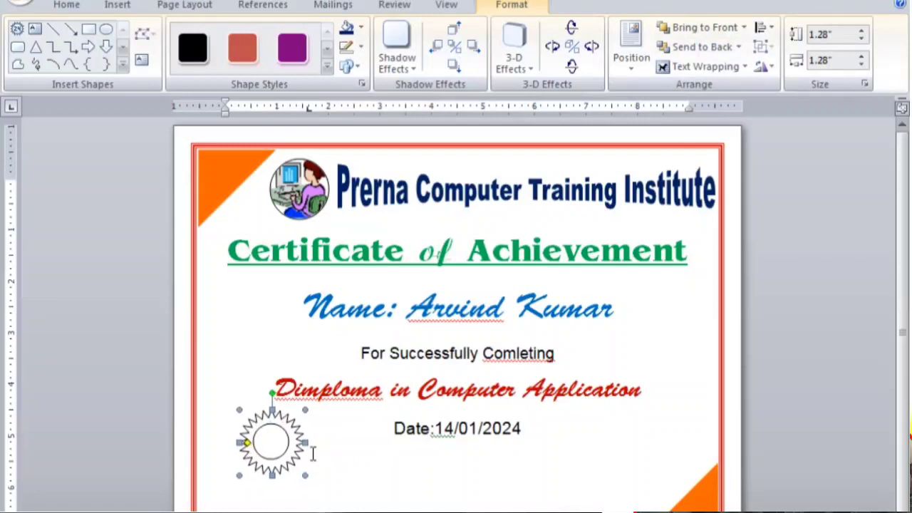
click(270, 448)
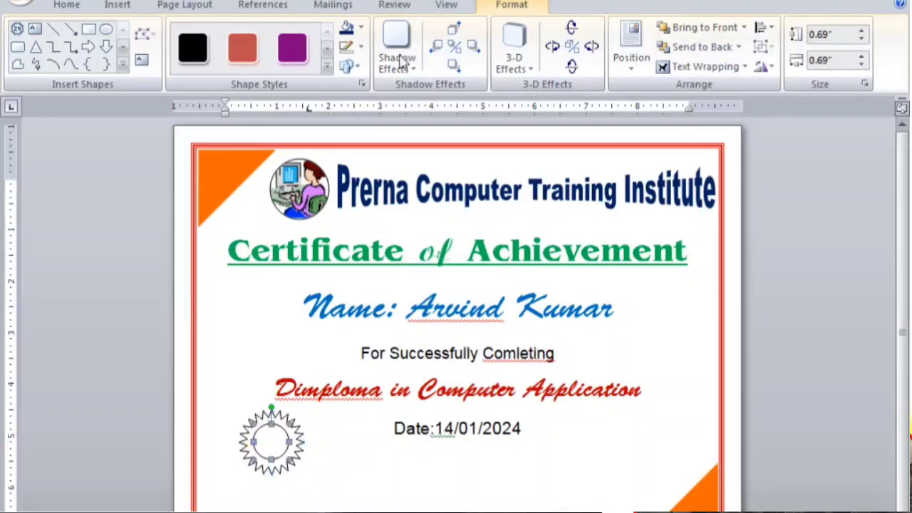
click(362, 28)
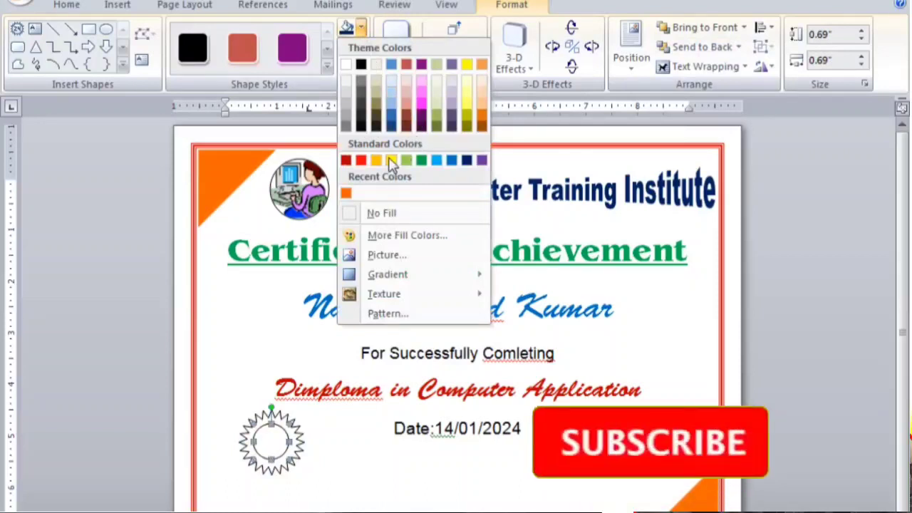
Step: Fill the inner circle gold with a light centre gradient and remove its outline
click(390, 159)
click(362, 28)
click(362, 28)
click(361, 47)
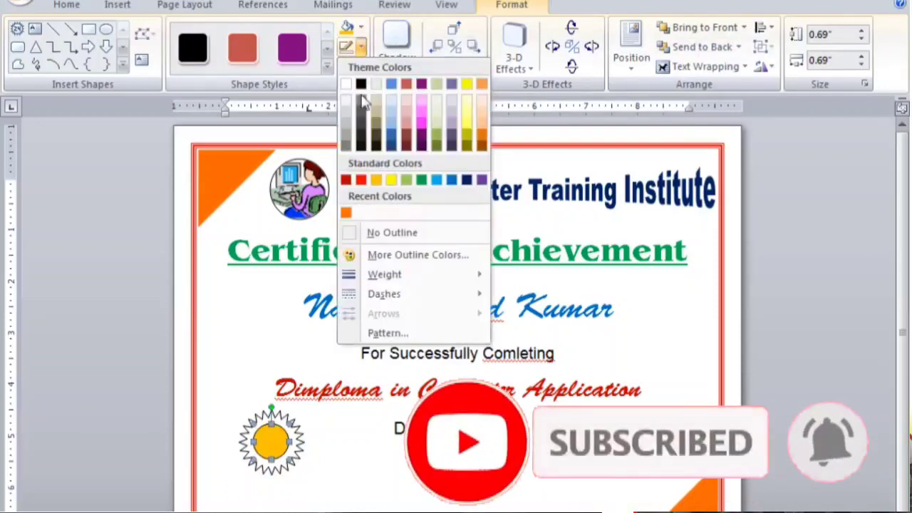
click(385, 232)
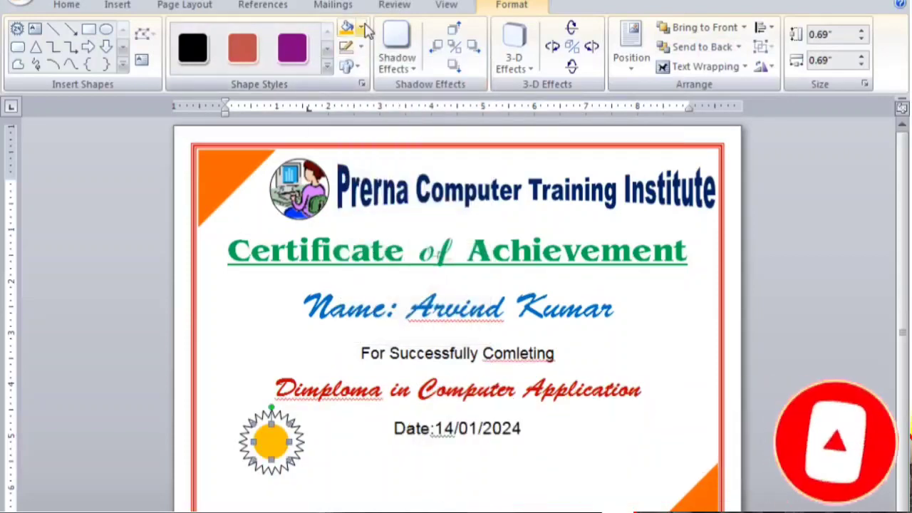
click(362, 28)
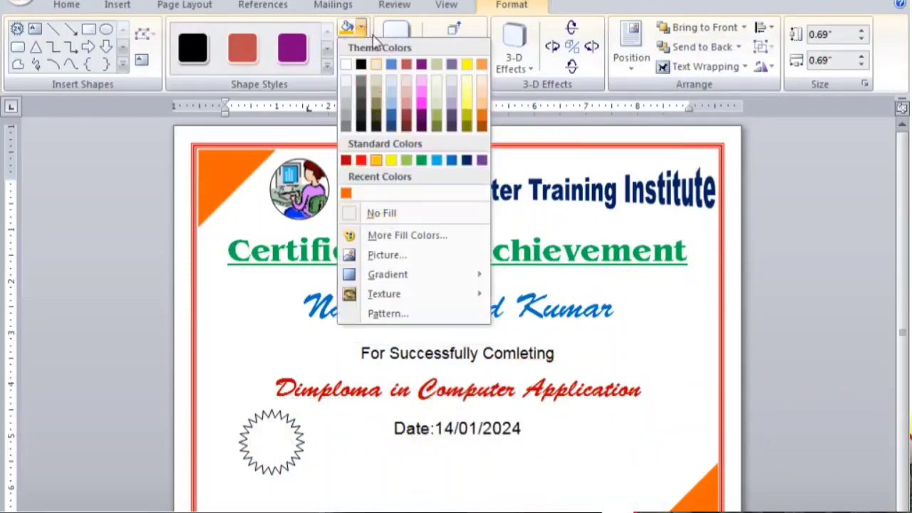
mouse_move(402, 272)
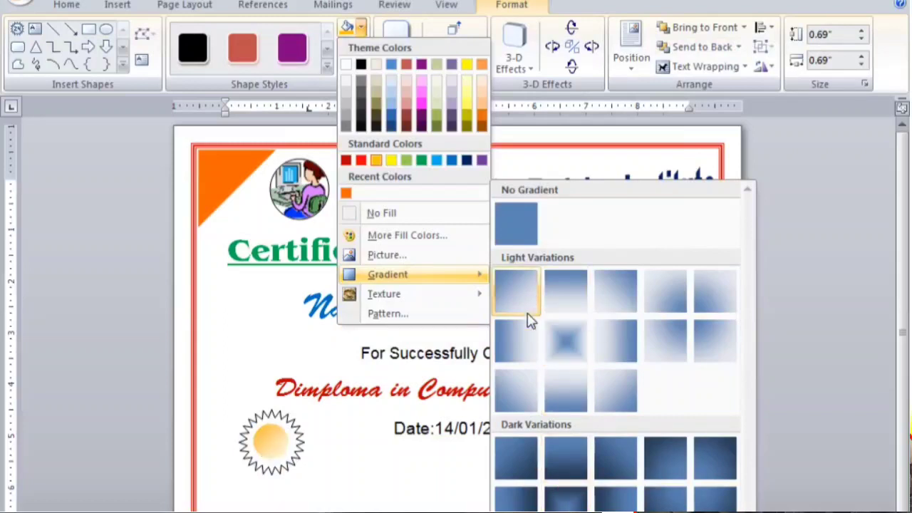
click(565, 340)
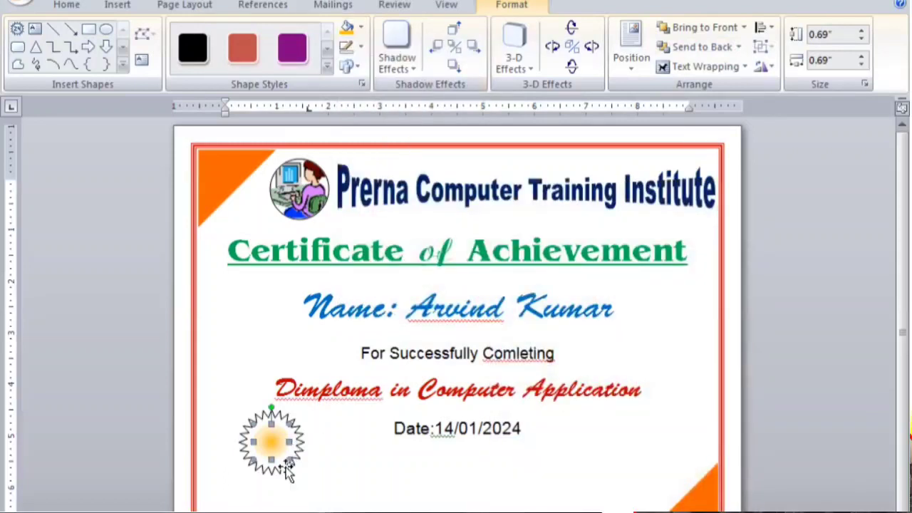
Step: Fill the starburst light blue and remove its outline
drag(287, 465, 299, 437)
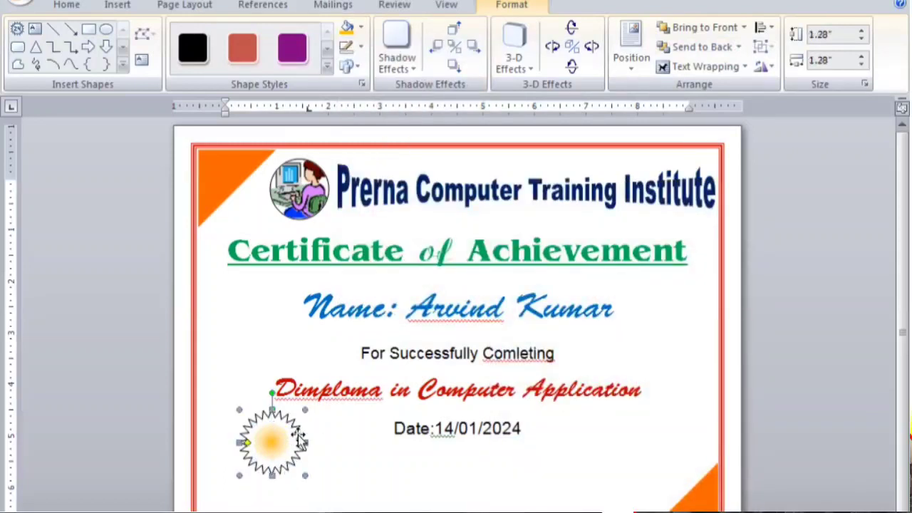
click(362, 29)
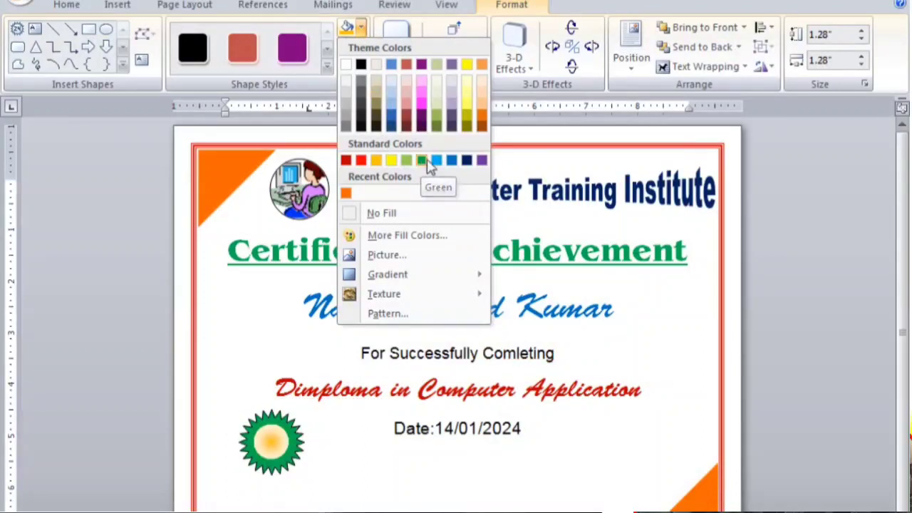
click(439, 161)
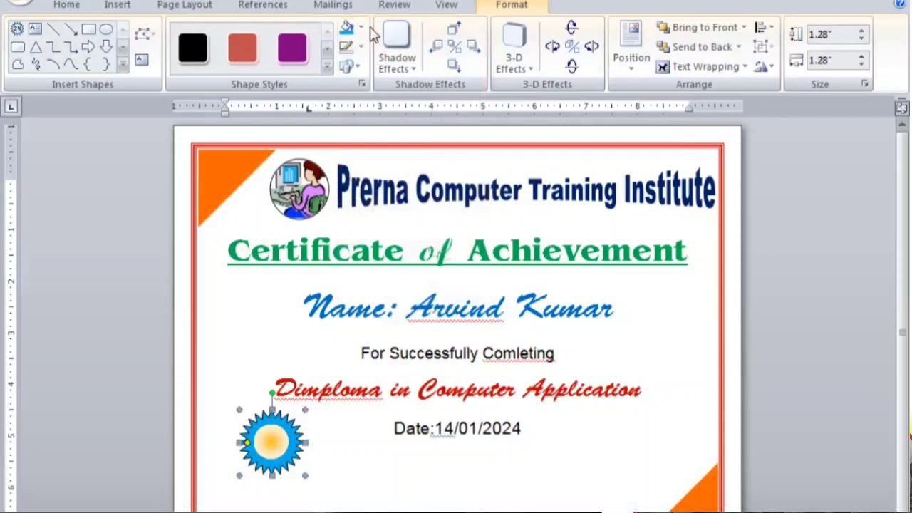
click(362, 48)
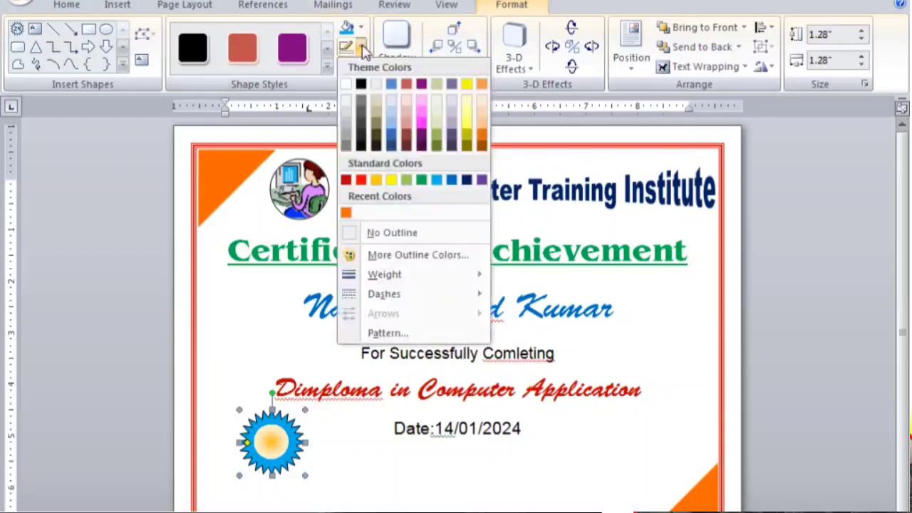
click(372, 231)
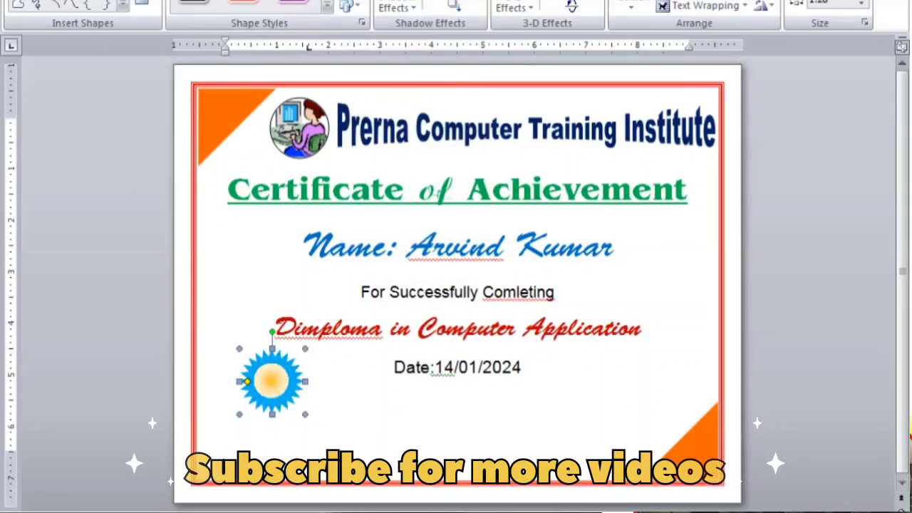
Step: Draw a 0.71" x 1.86" block arrow below the starburst, rotated up into the badge
click(125, 7)
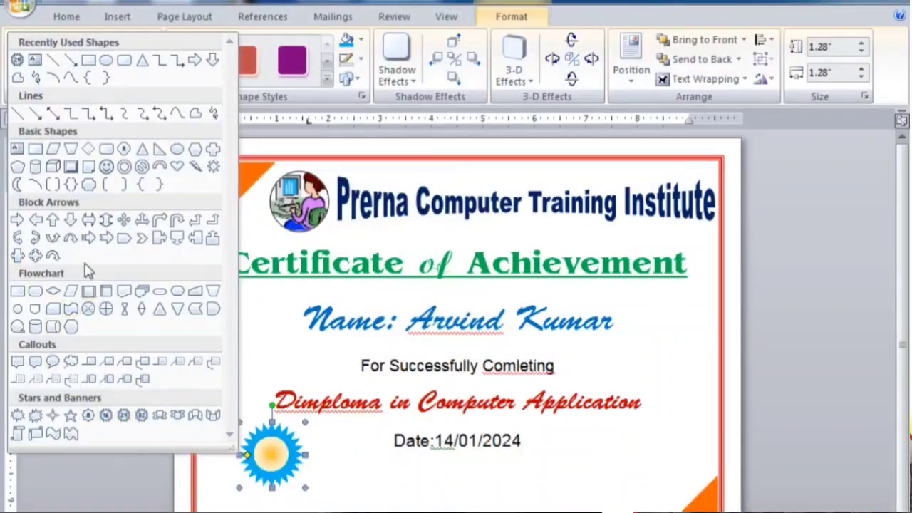
click(104, 239)
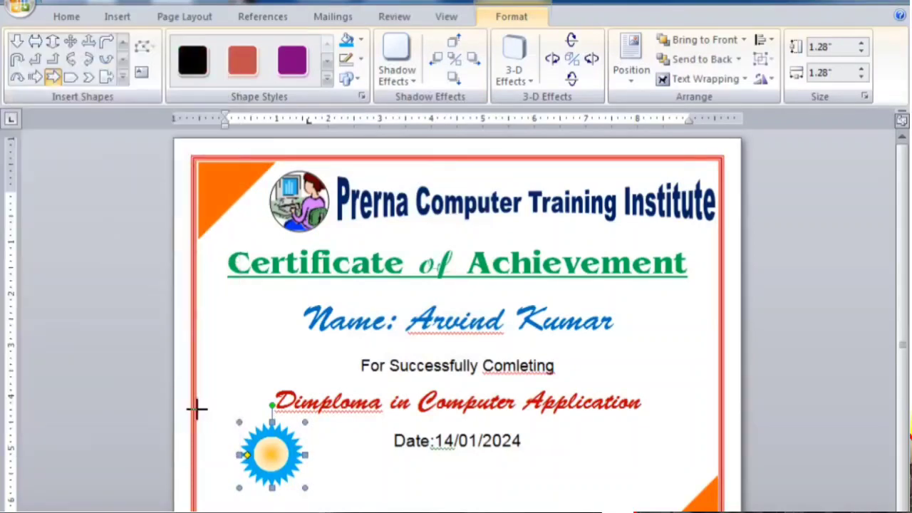
drag(350, 459, 446, 495)
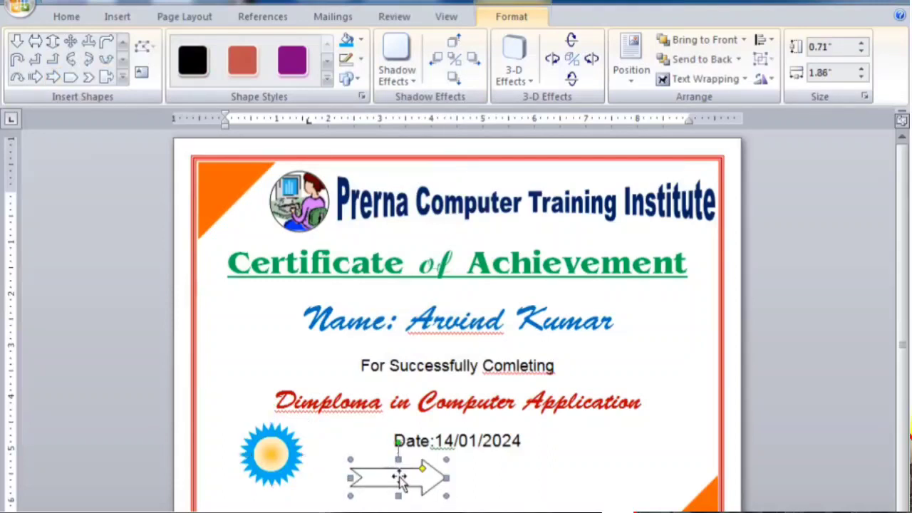
drag(398, 442, 369, 462)
mouse_move(370, 461)
mouse_down()
mouse_move(376, 469)
mouse_move(265, 485)
mouse_move(266, 449)
mouse_up()
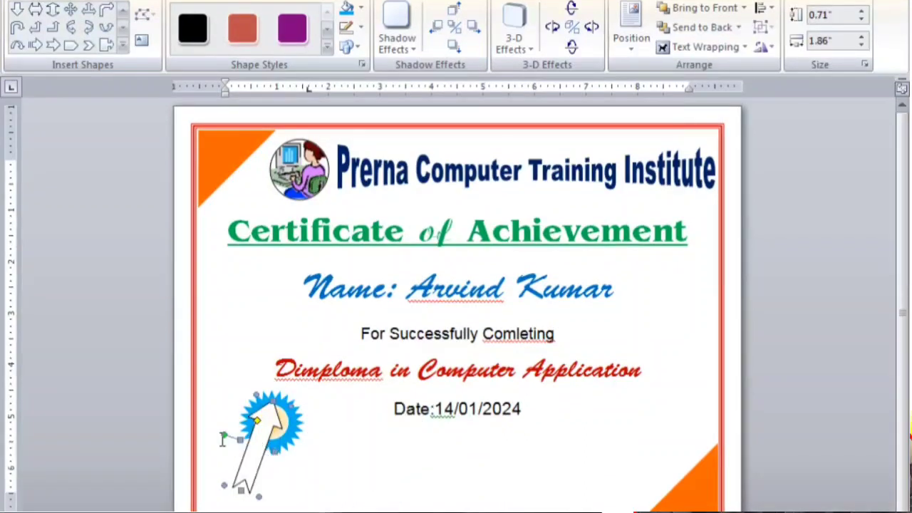
Step: Fill the block arrow yellow and remove its outline
click(362, 9)
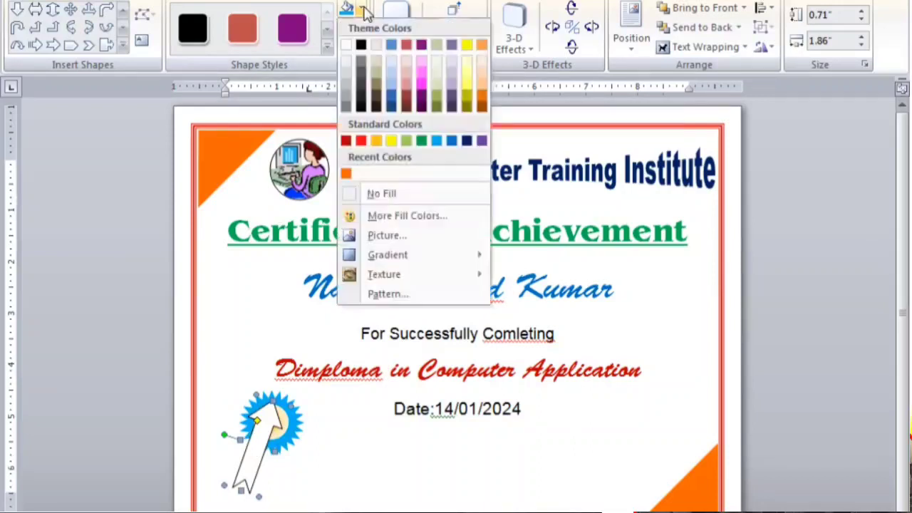
click(391, 139)
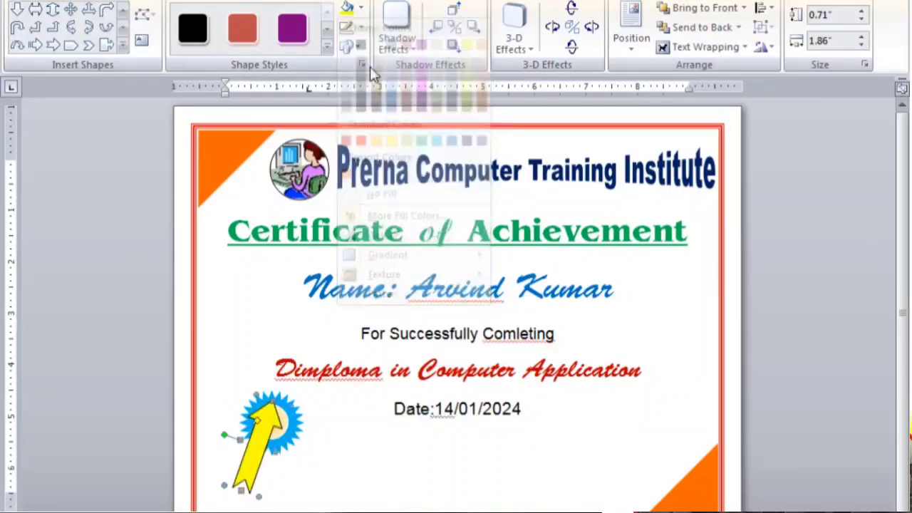
click(361, 28)
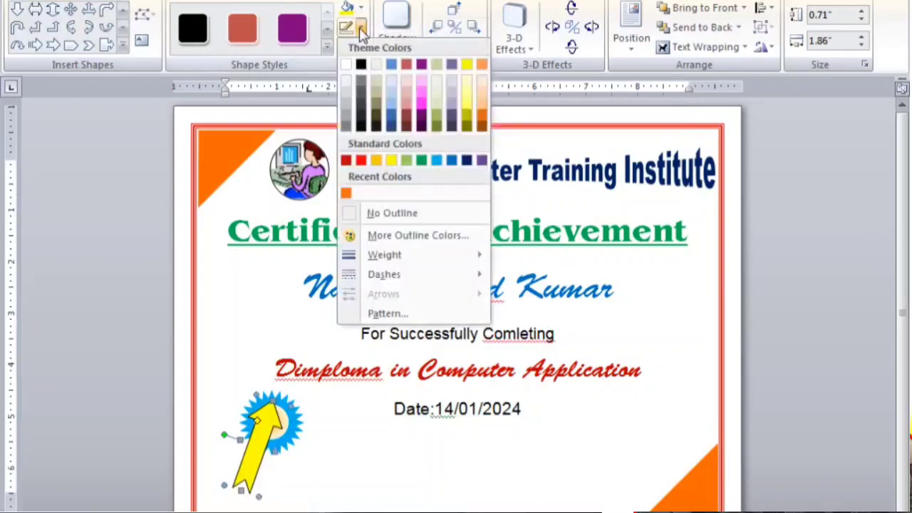
click(380, 214)
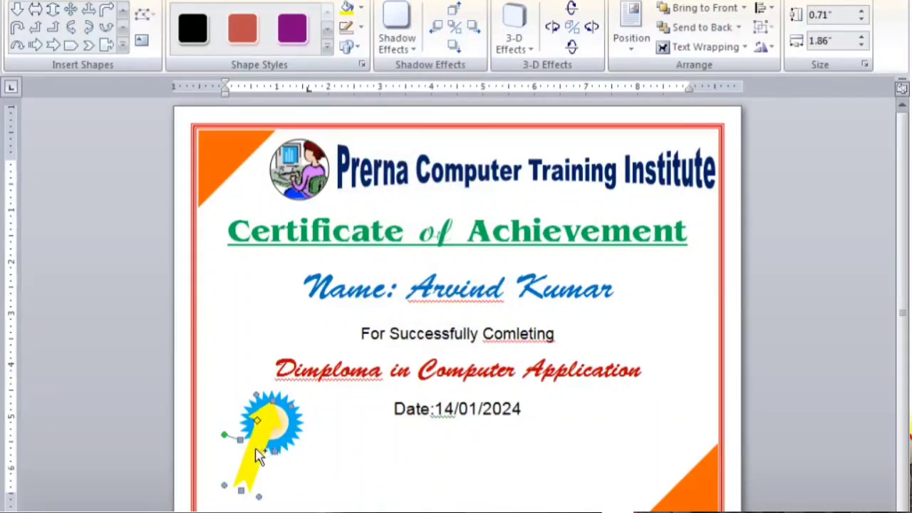
Step: Duplicate the yellow tail beside the original and select both ribbon tails
mouse_move(258, 456)
mouse_down()
mouse_move(285, 460)
mouse_move(251, 455)
mouse_up()
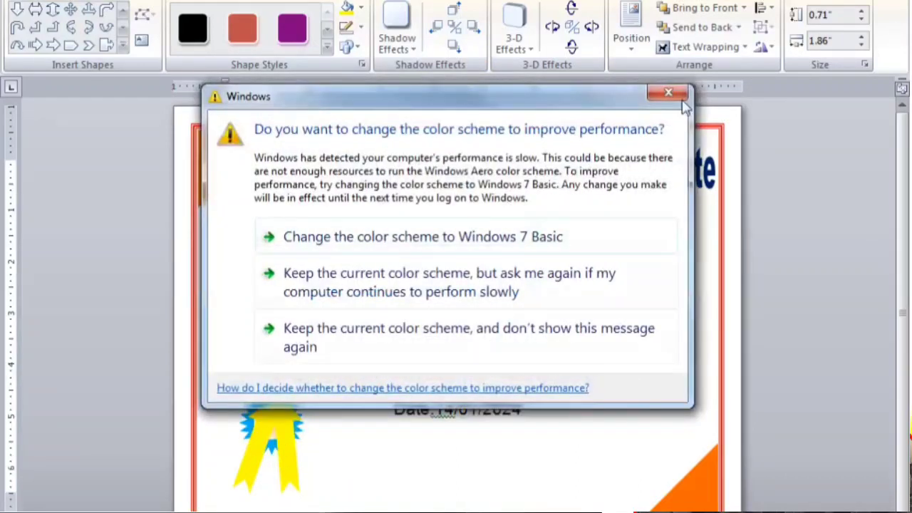
click(662, 98)
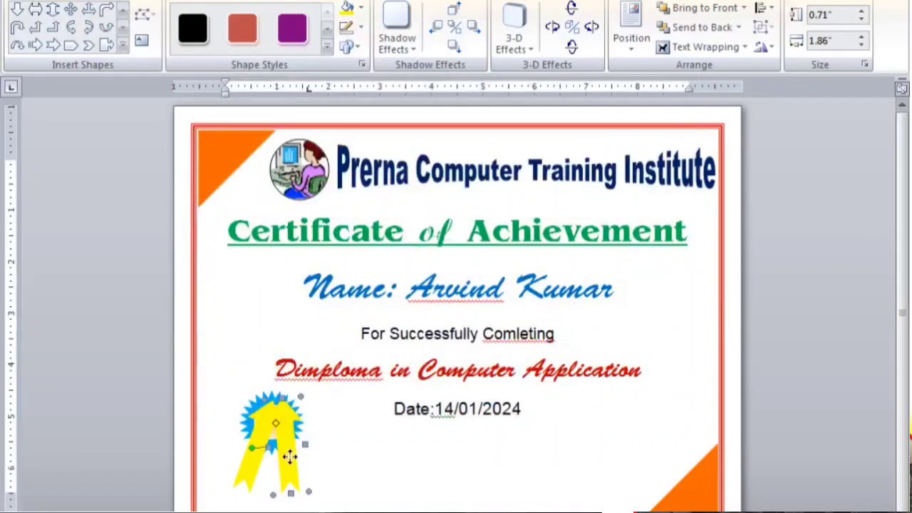
drag(285, 463, 283, 457)
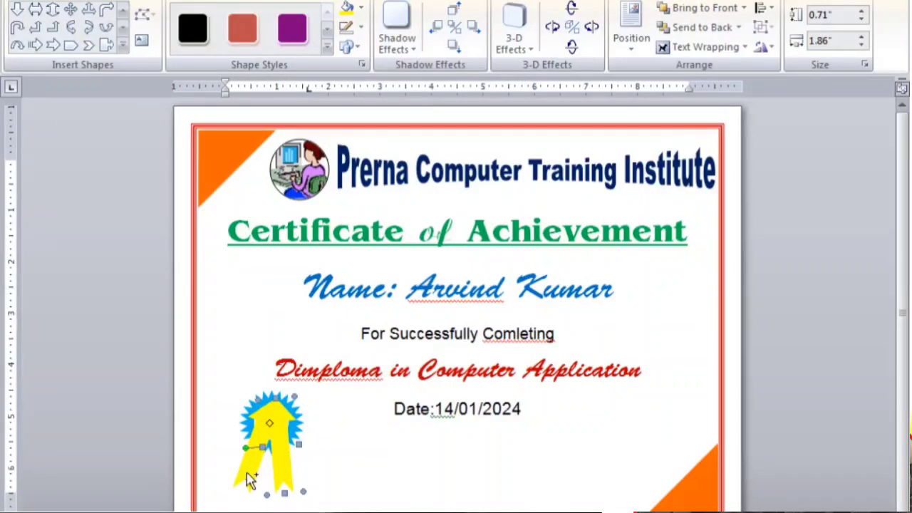
shift+click(248, 477)
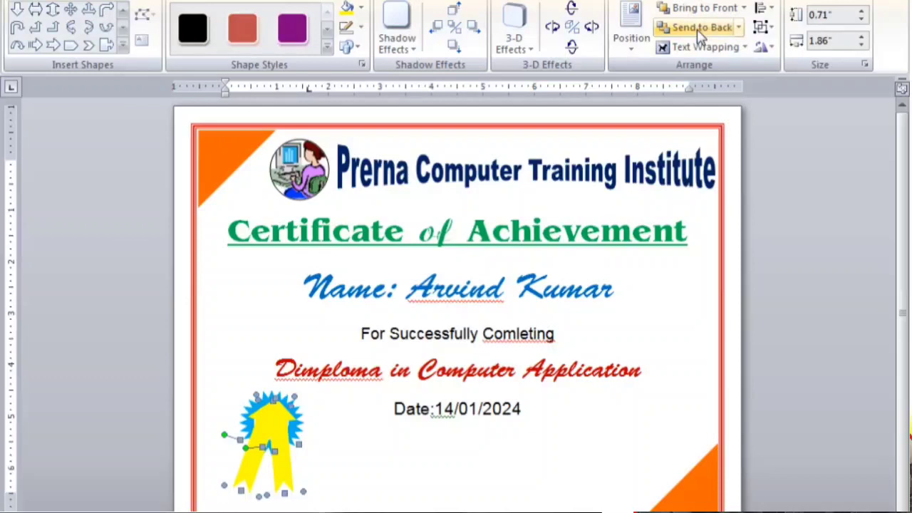
Step: Send the two yellow tails behind the starburst seal and give them a light gradient fill
click(702, 28)
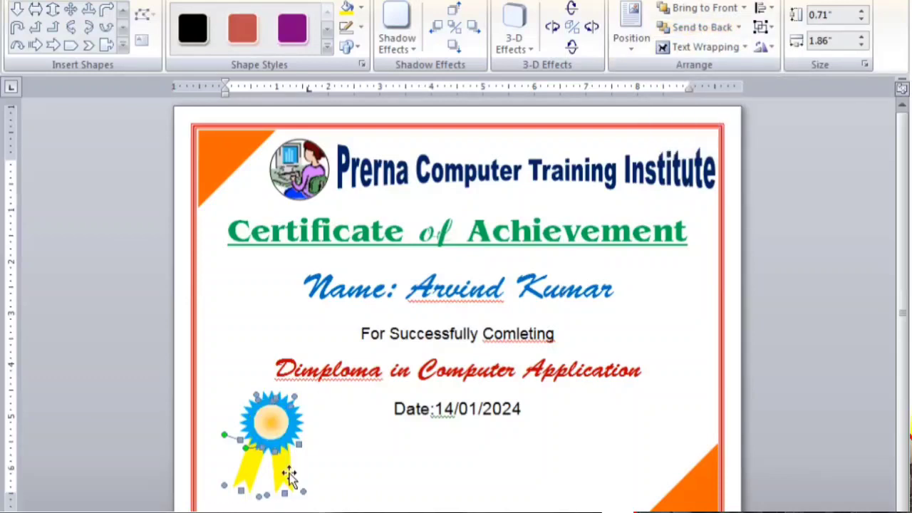
click(361, 8)
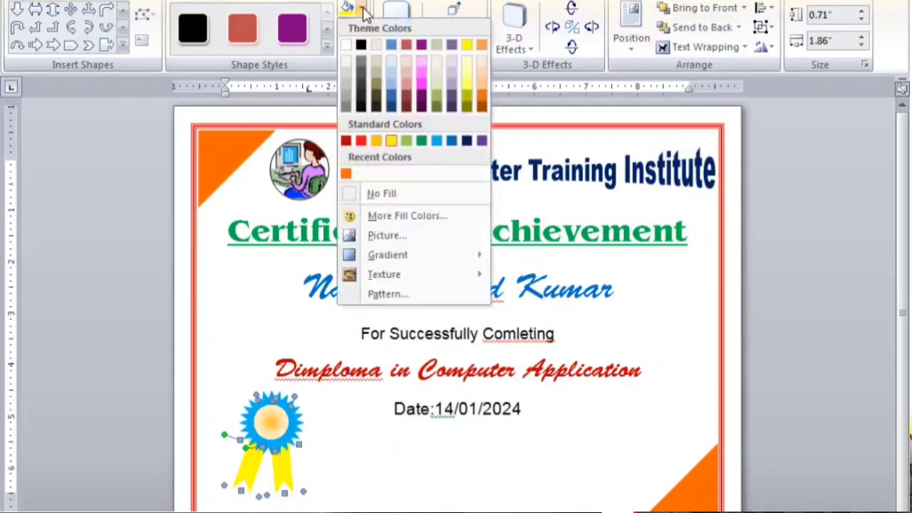
mouse_move(397, 256)
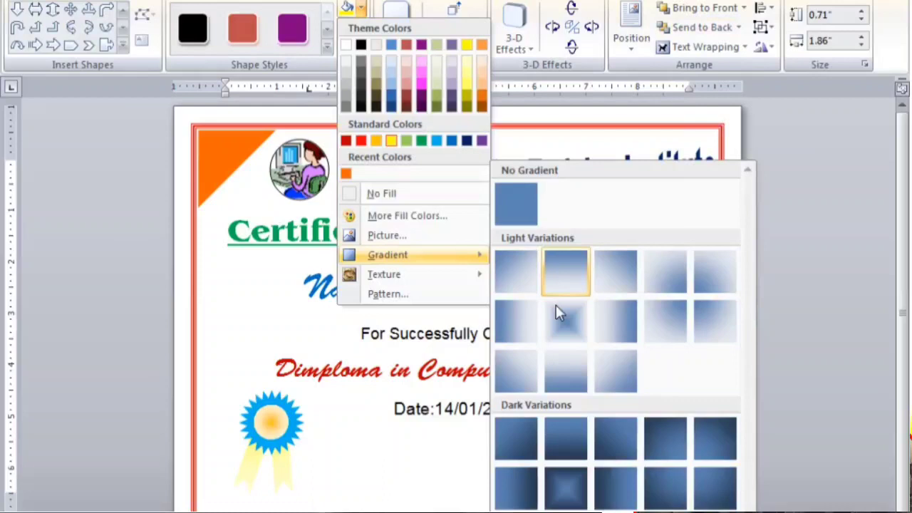
click(565, 375)
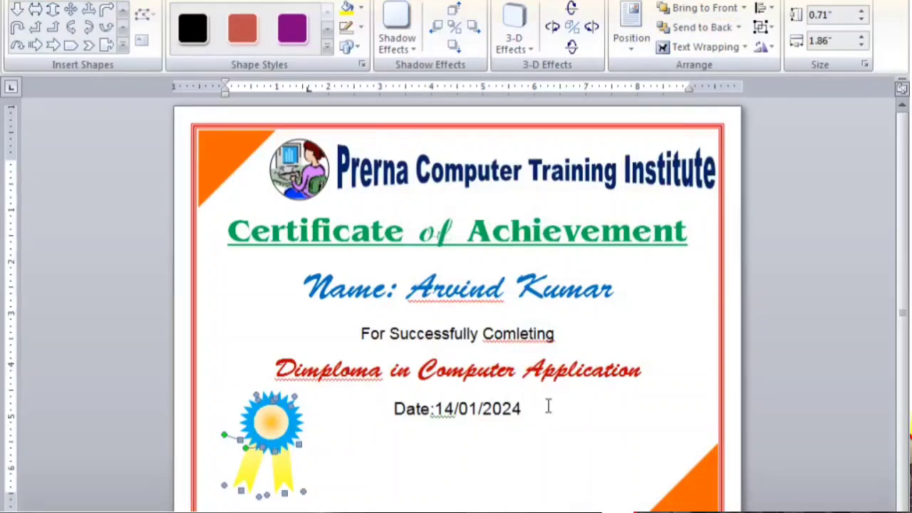
click(549, 406)
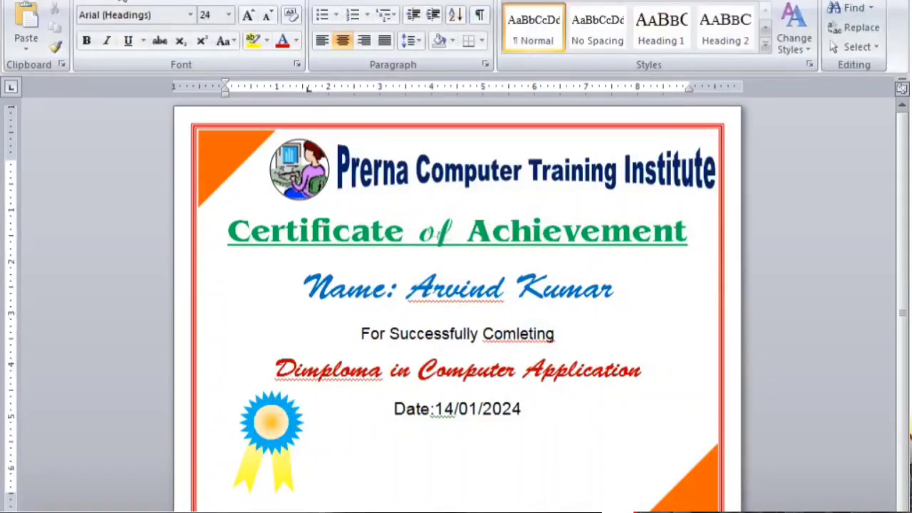
Step: Start a line shape near the page bottom, then undo it and deselect
click(121, 1)
click(235, 37)
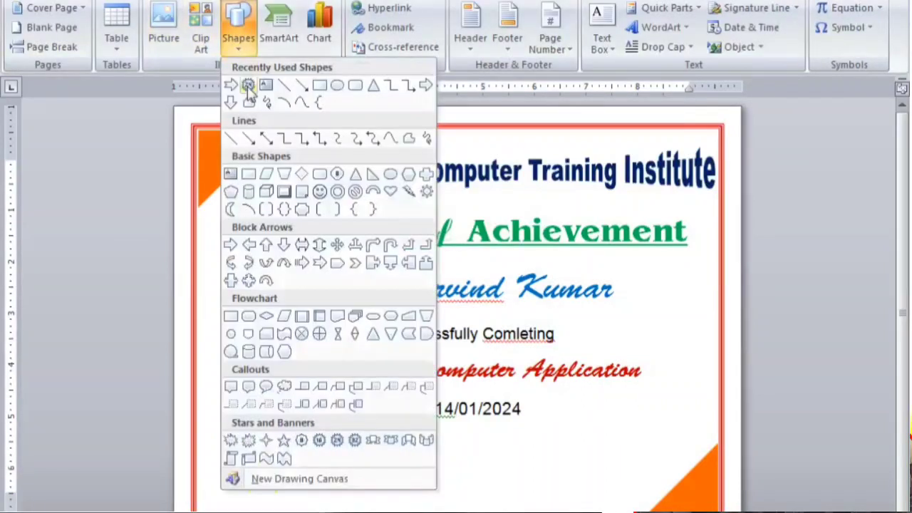
click(284, 86)
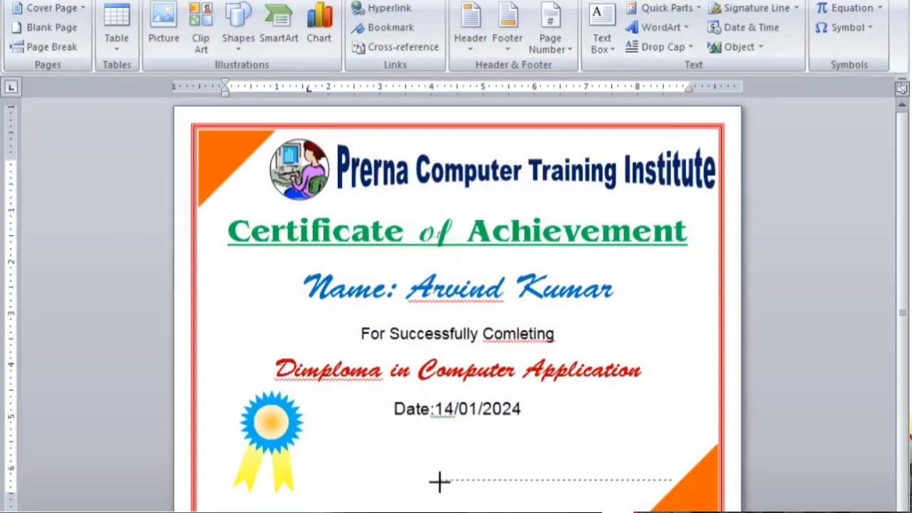
key(ctrl+z)
click(460, 483)
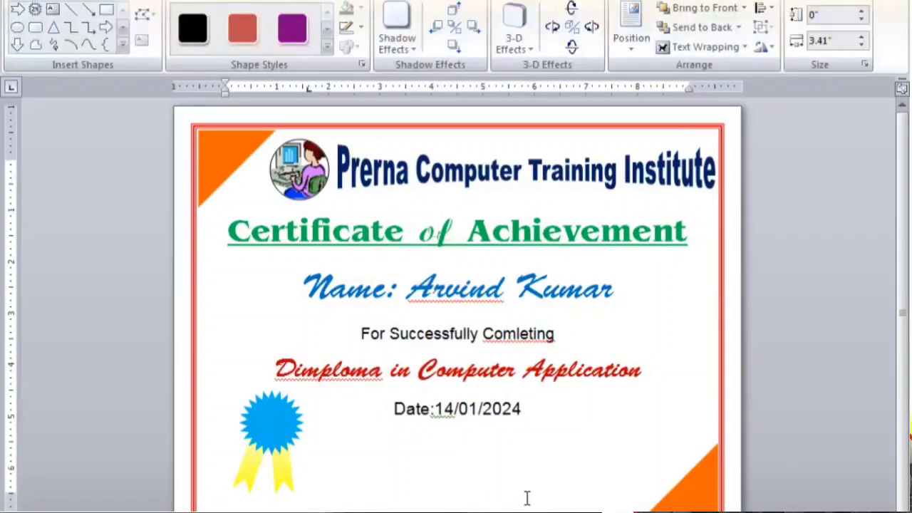
click(566, 471)
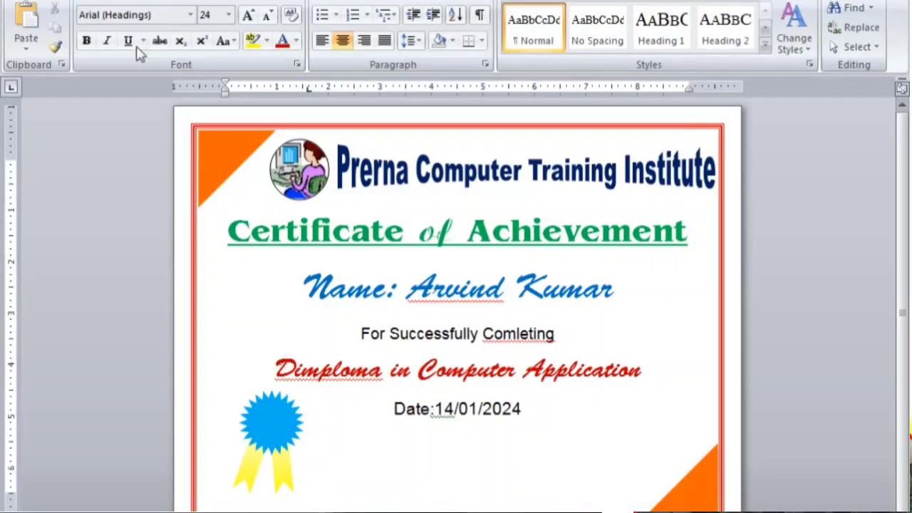
Step: Draw a 3.78" horizontal signature line at the bottom right of the certificate
click(164, 1)
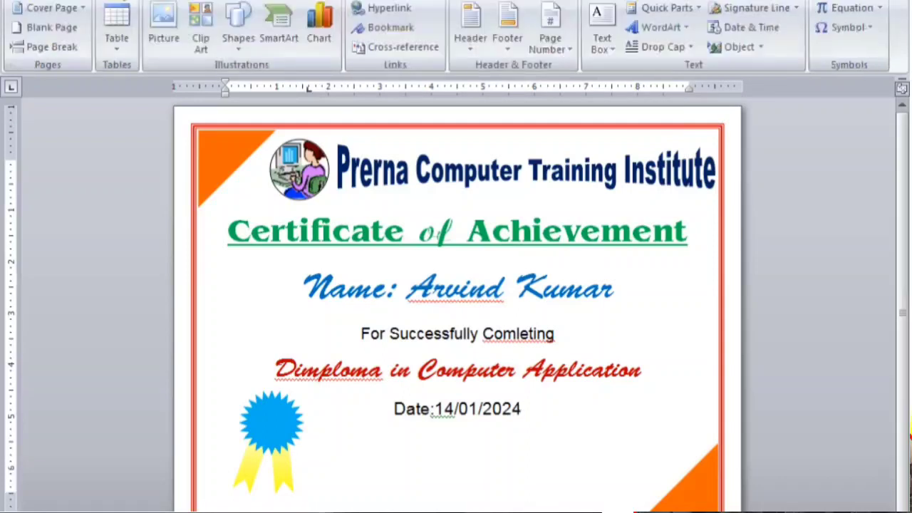
click(233, 42)
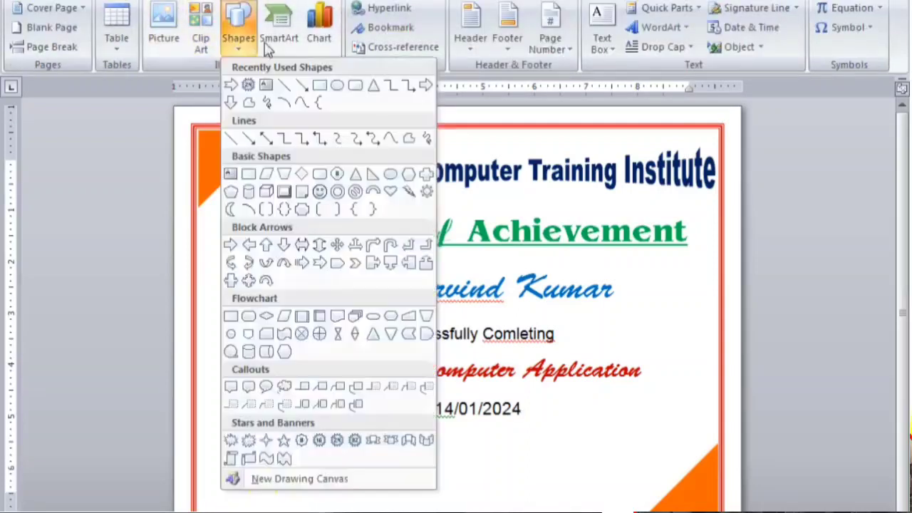
click(284, 88)
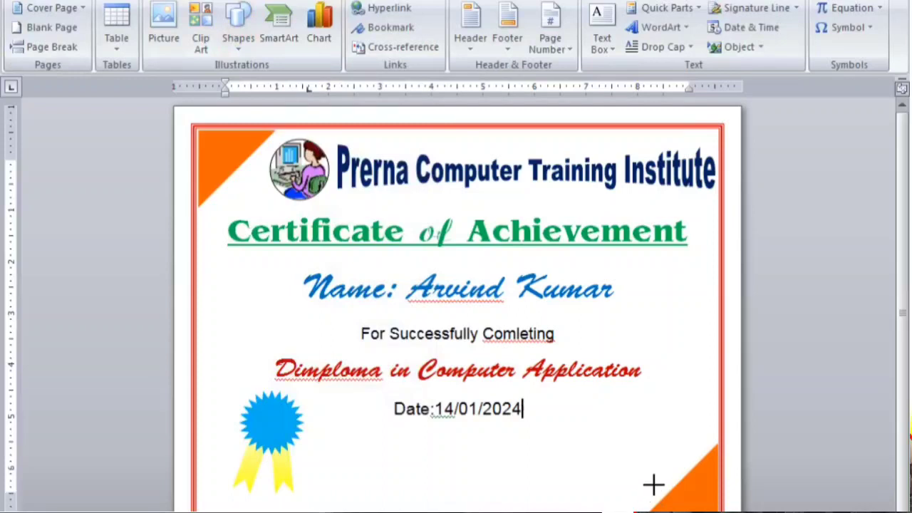
drag(654, 486, 469, 489)
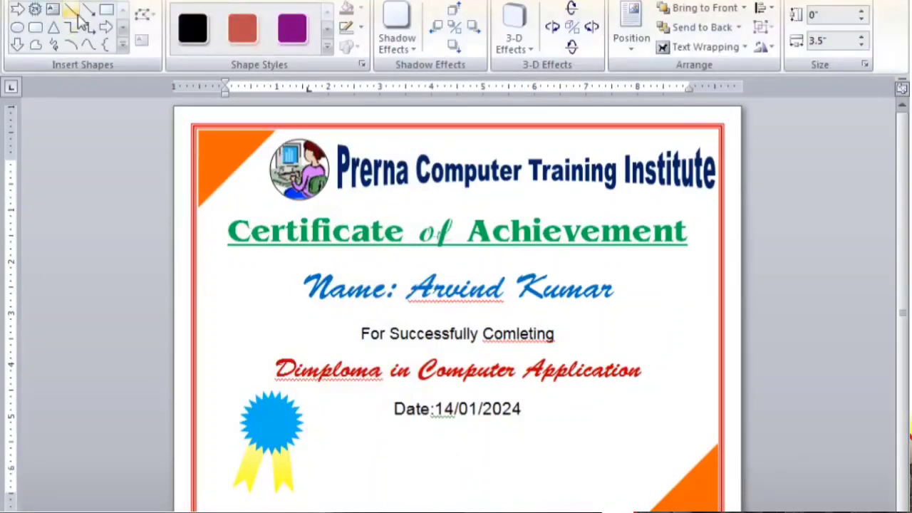
click(70, 9)
drag(657, 491, 463, 494)
click(548, 489)
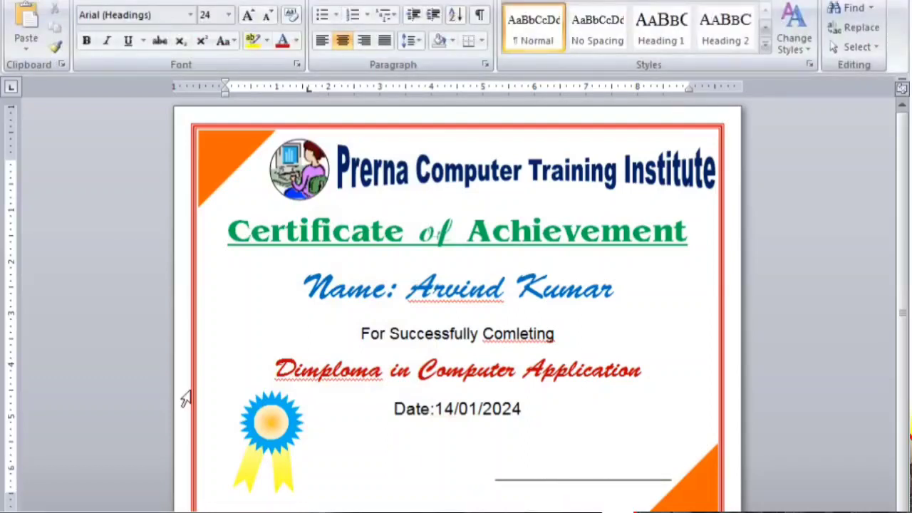
click(123, 1)
click(237, 39)
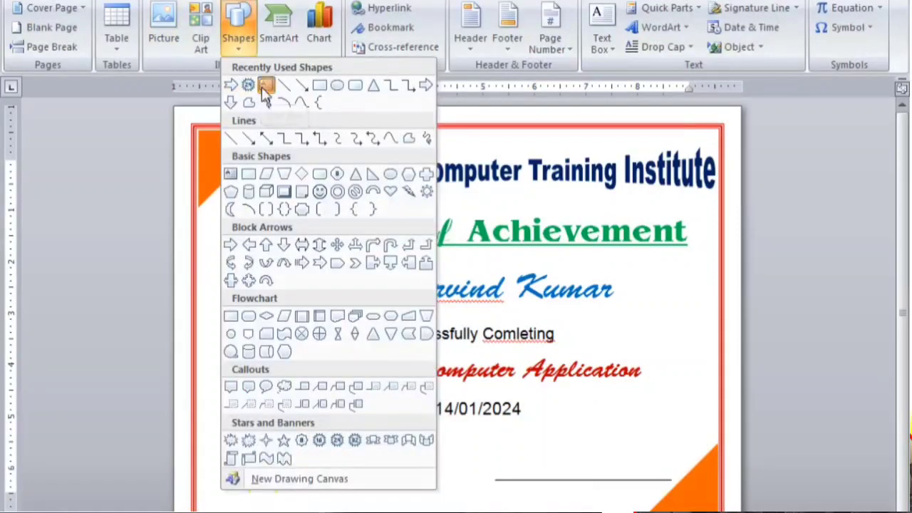
Step: Draw a text box under the signature line and type 'Signature of Director' at size 12
click(264, 84)
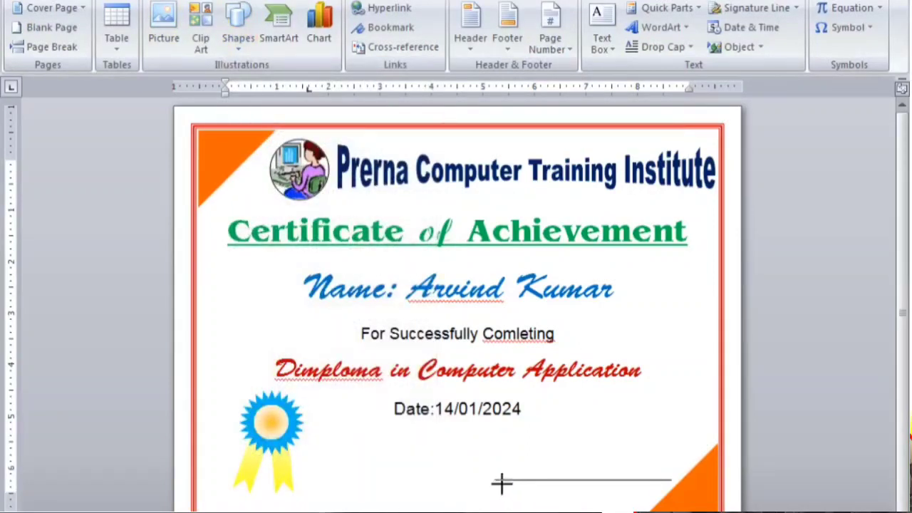
drag(502, 485, 690, 512)
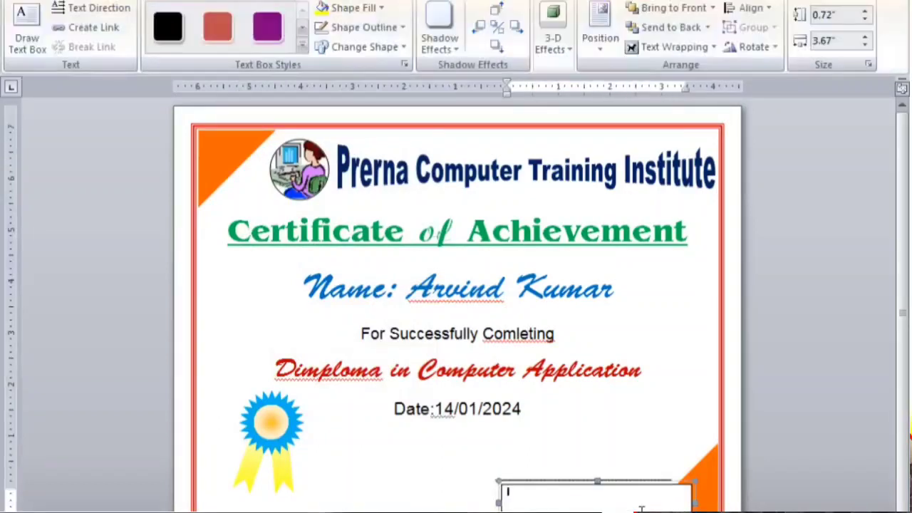
click(79, 2)
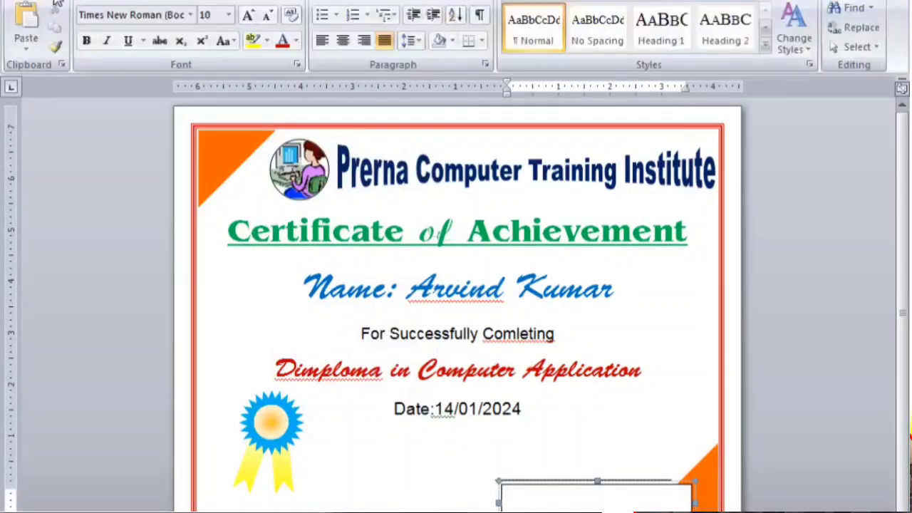
click(248, 16)
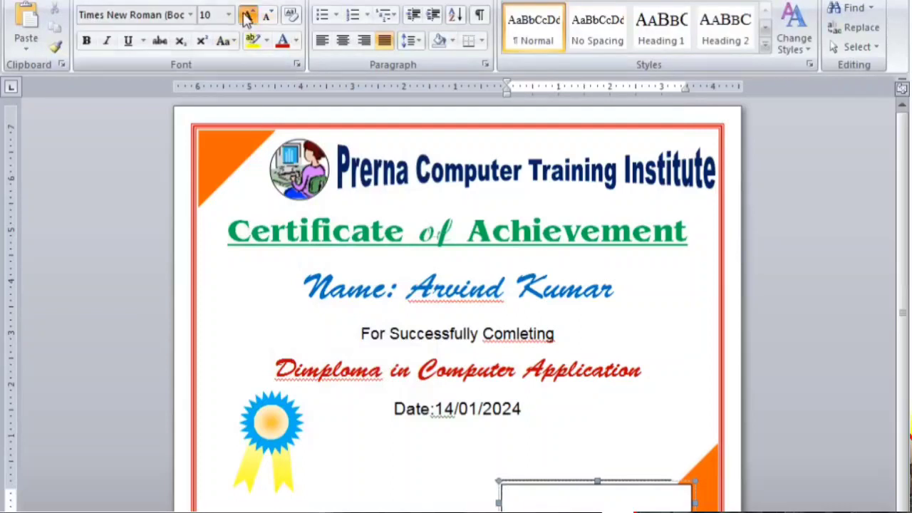
click(248, 16)
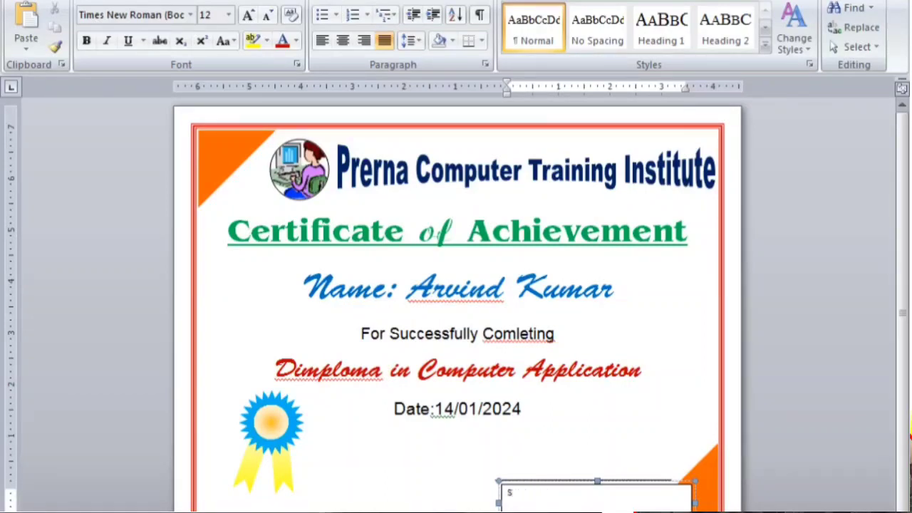
text(S)
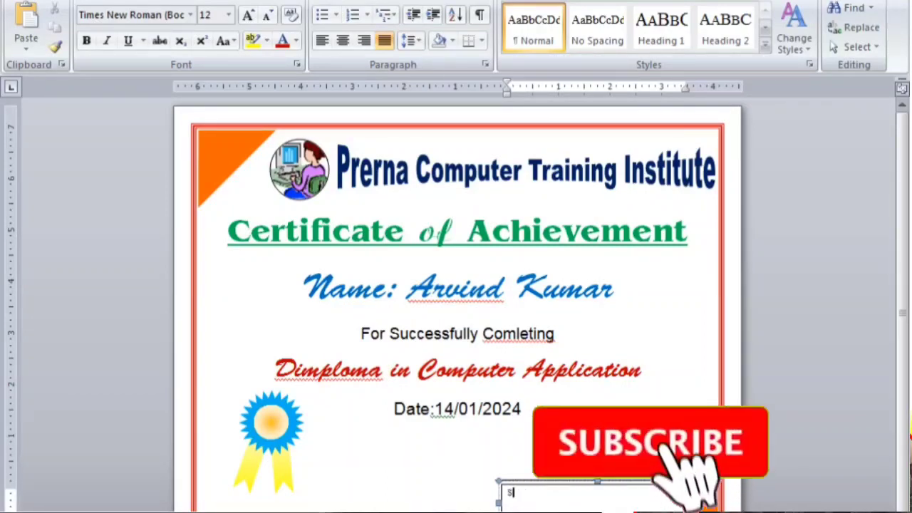
text(ign)
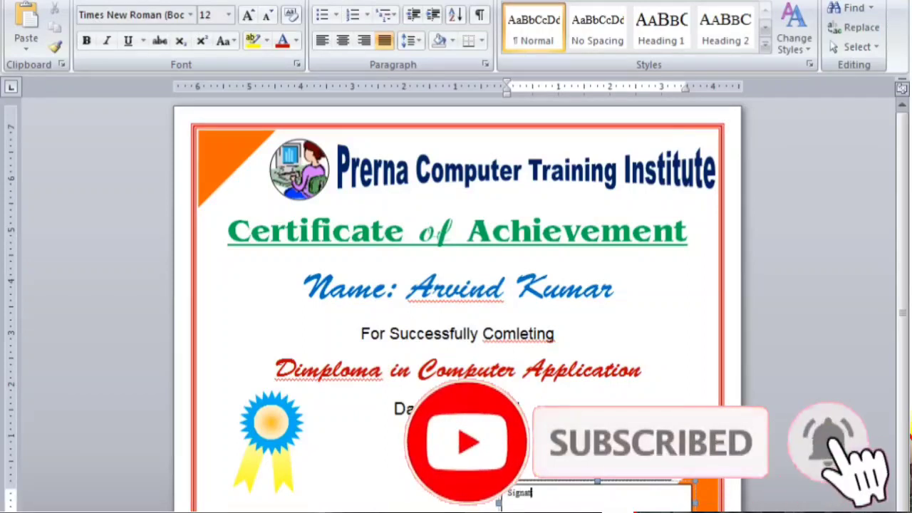
text(ature of D)
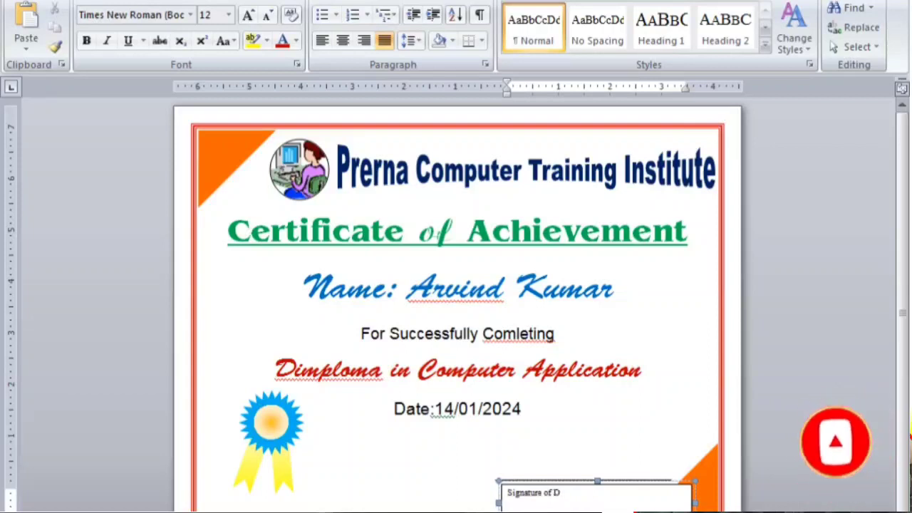
text(irector)
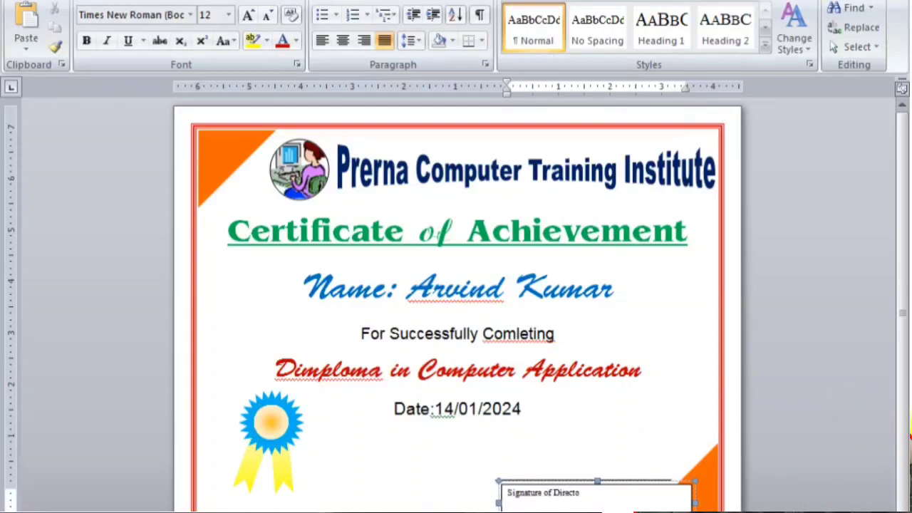
click(672, 450)
click(660, 482)
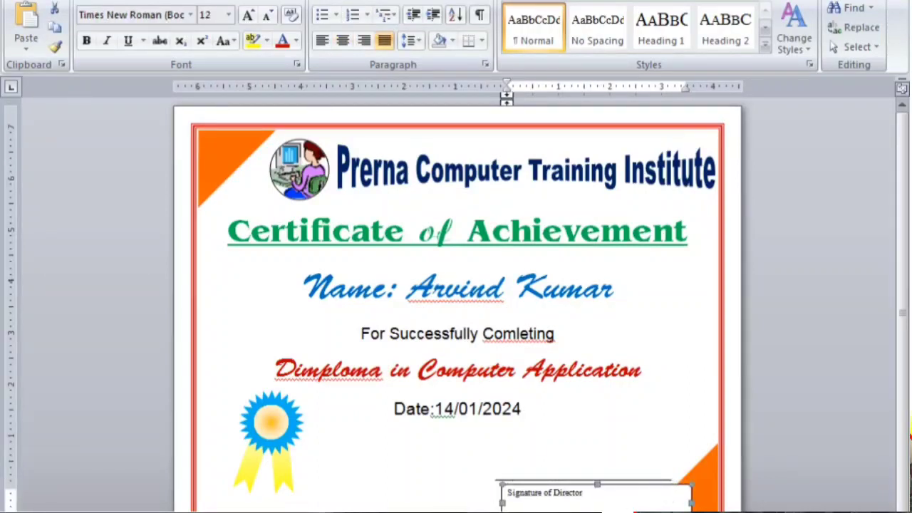
Step: Give the Signature of Director box no fill and no outline
click(526, 2)
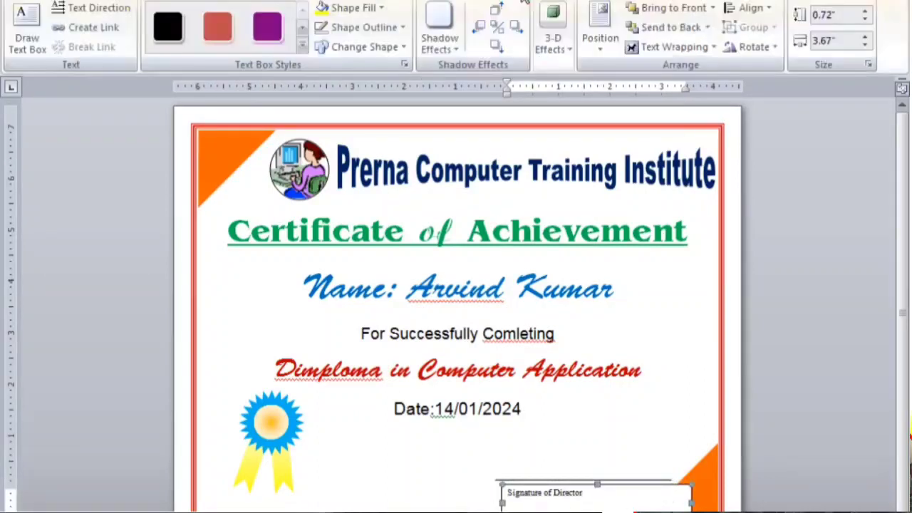
click(368, 10)
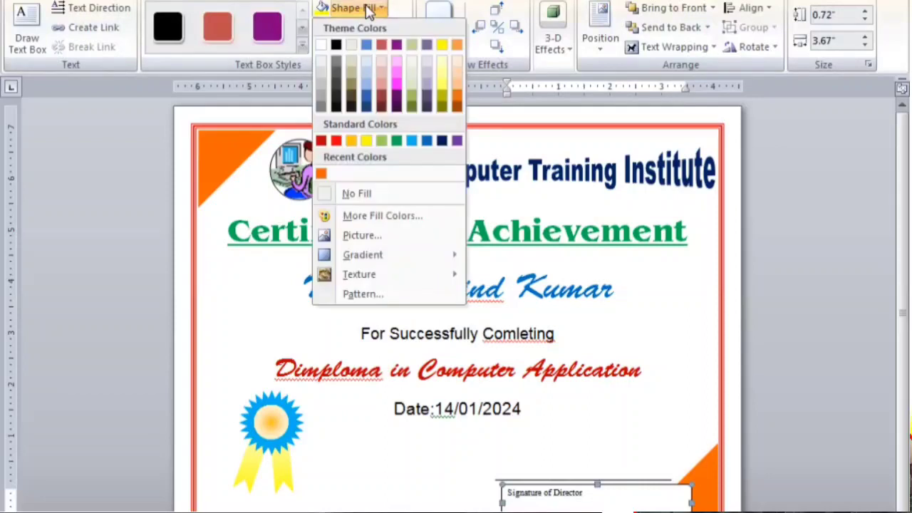
click(379, 196)
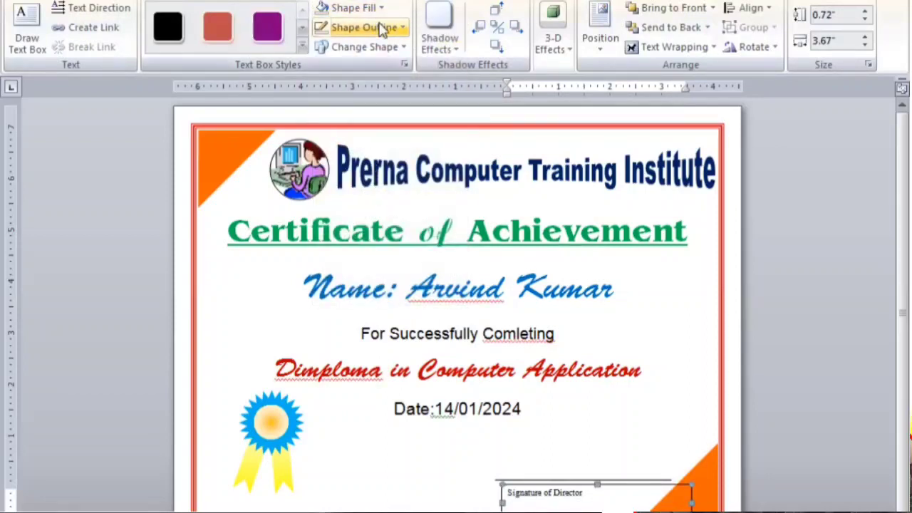
click(380, 27)
click(366, 213)
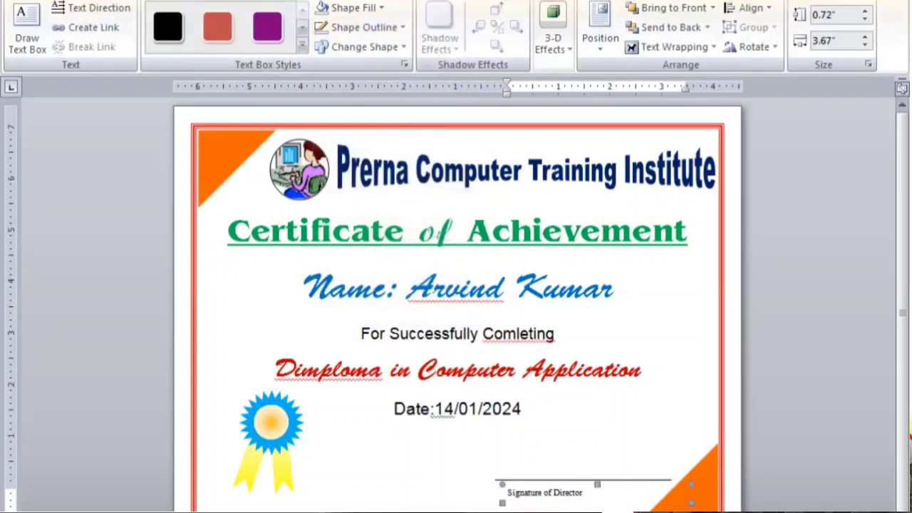
Step: Enlarge the signature label to 16 pt and nudge it right and up onto the line
click(218, 2)
click(248, 17)
click(247, 17)
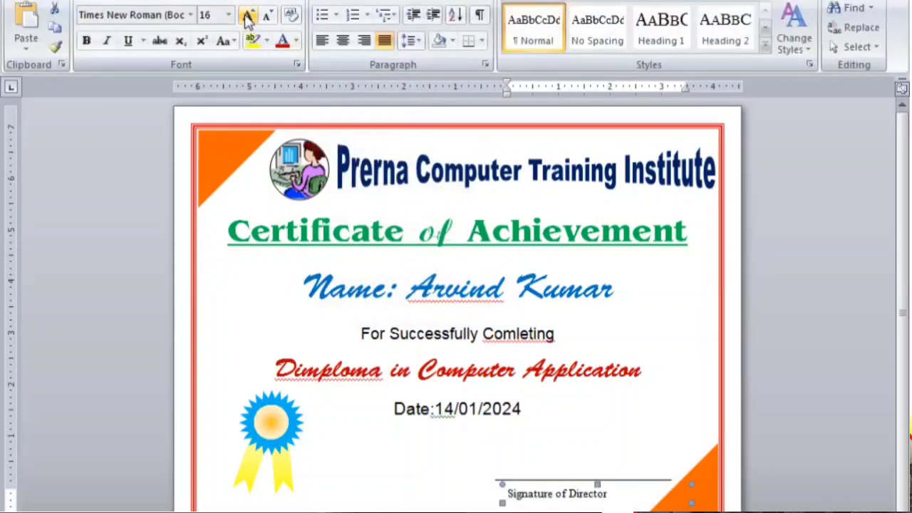
key(Right)
key(Right)
key(Right)
key(Right)
key(Right)
key(Right)
key(Up)
key(Up)
key(Right)
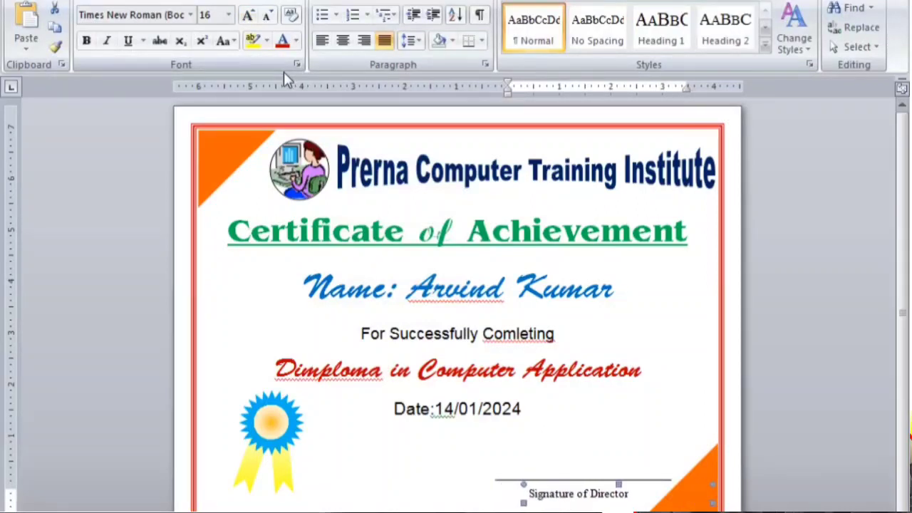
key(Right)
key(Right)
key(Right)
key(Right)
key(Up)
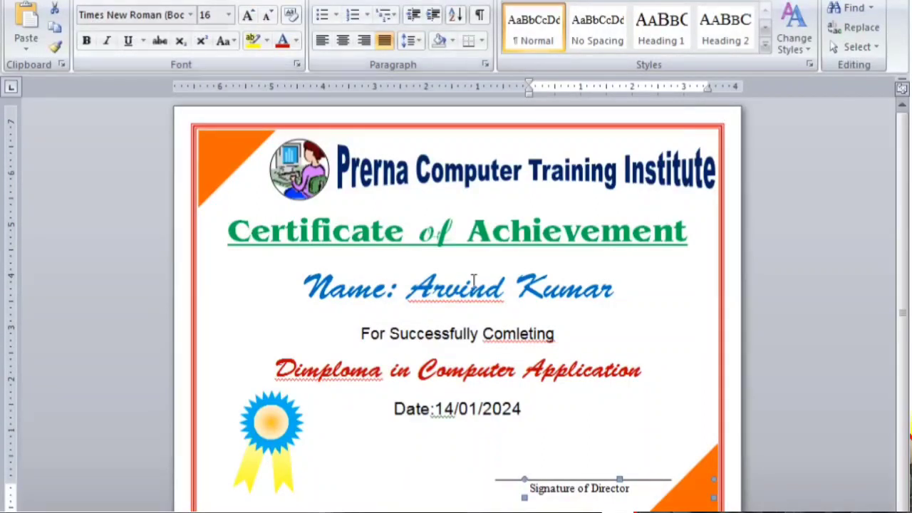
click(480, 371)
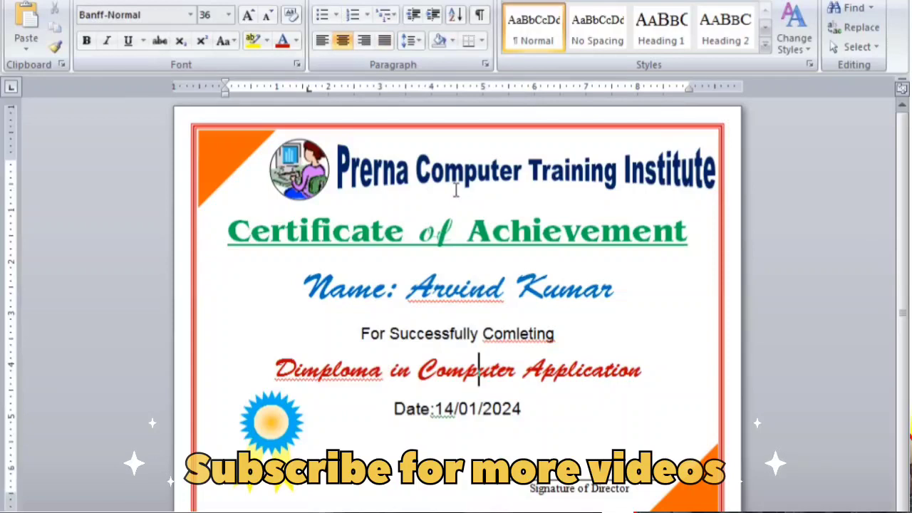
click(515, 289)
drag(302, 289, 597, 314)
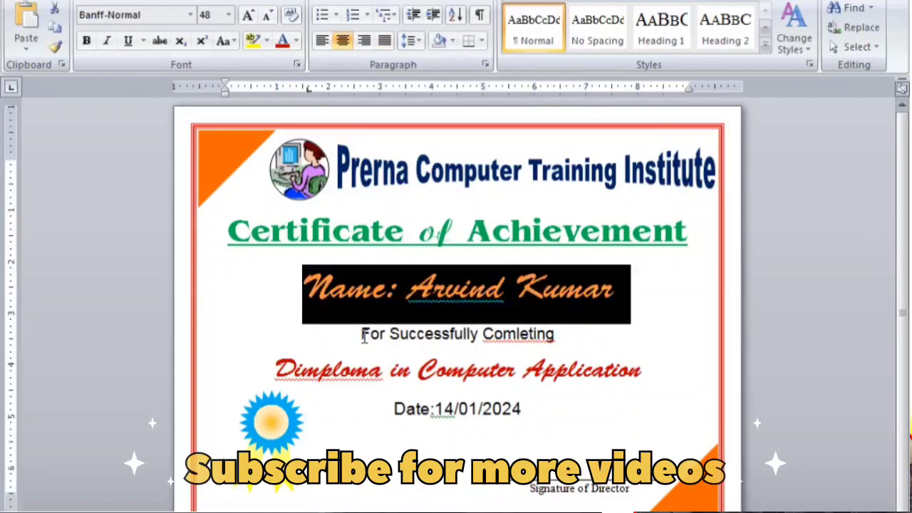
drag(363, 335, 533, 340)
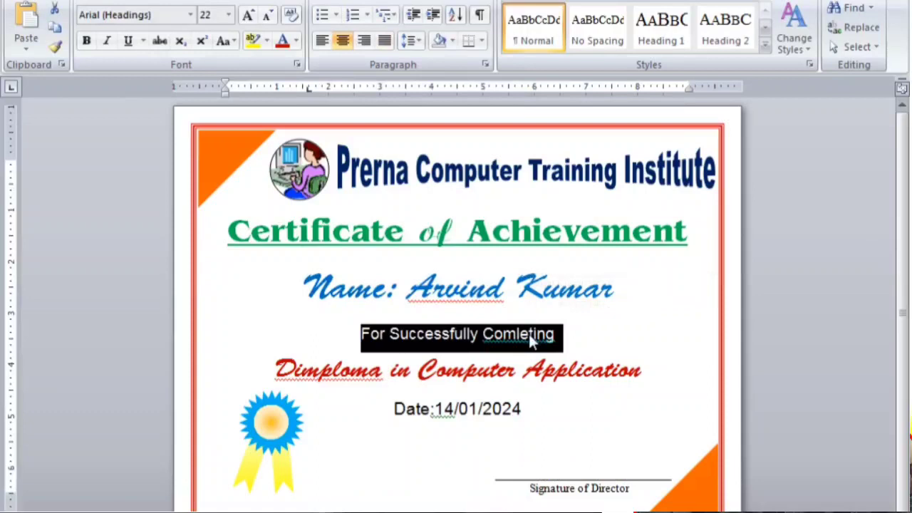
click(482, 335)
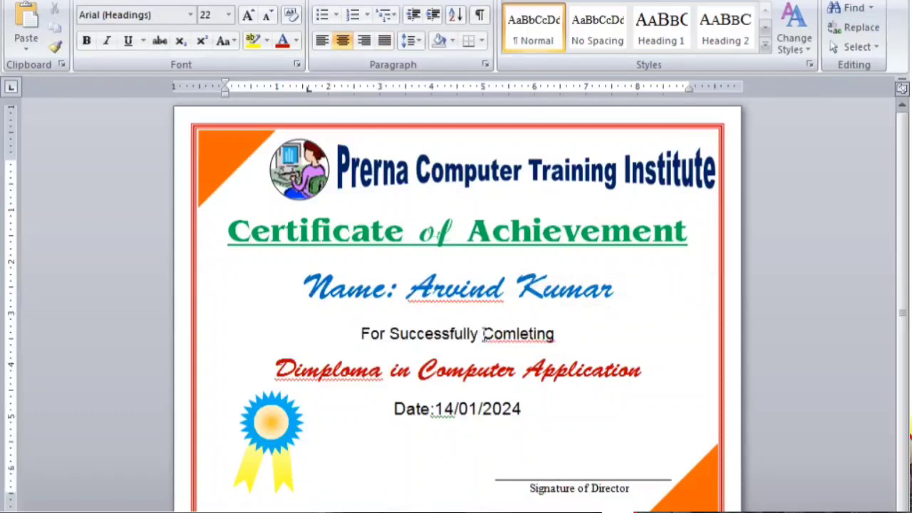
click(227, 167)
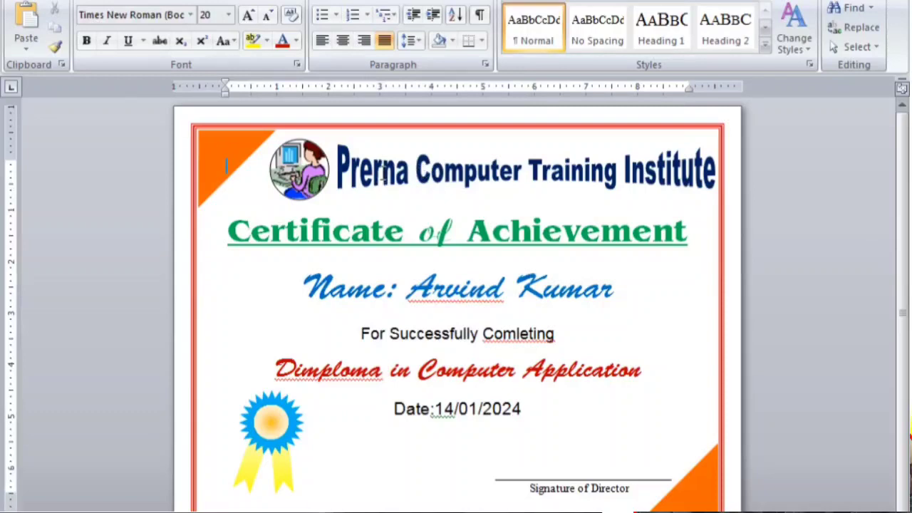
click(702, 171)
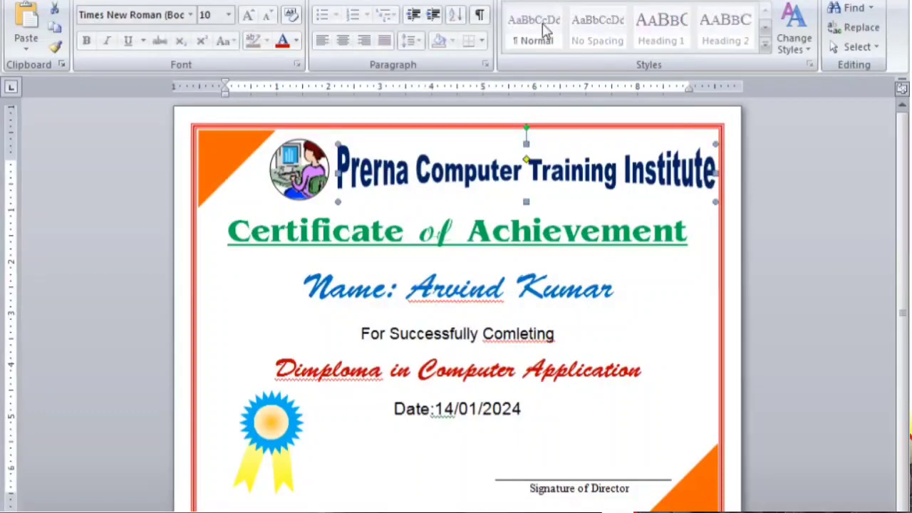
click(512, 235)
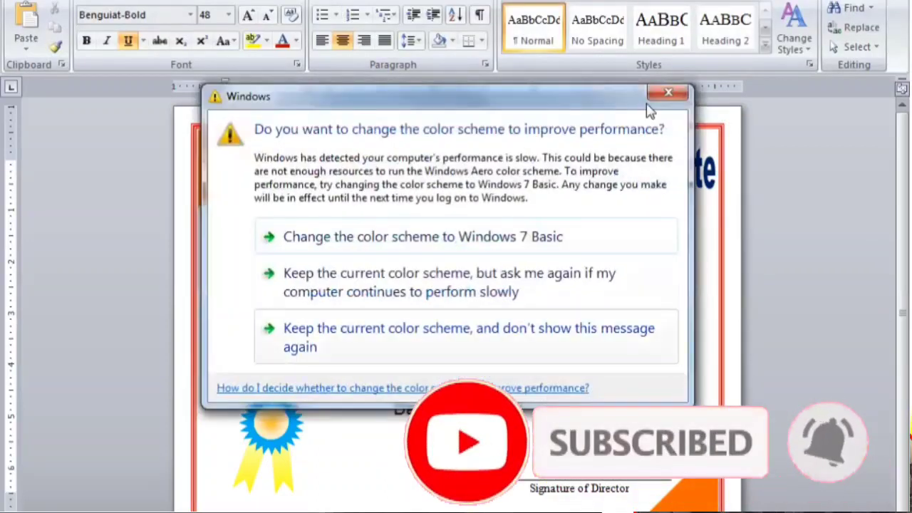
click(669, 97)
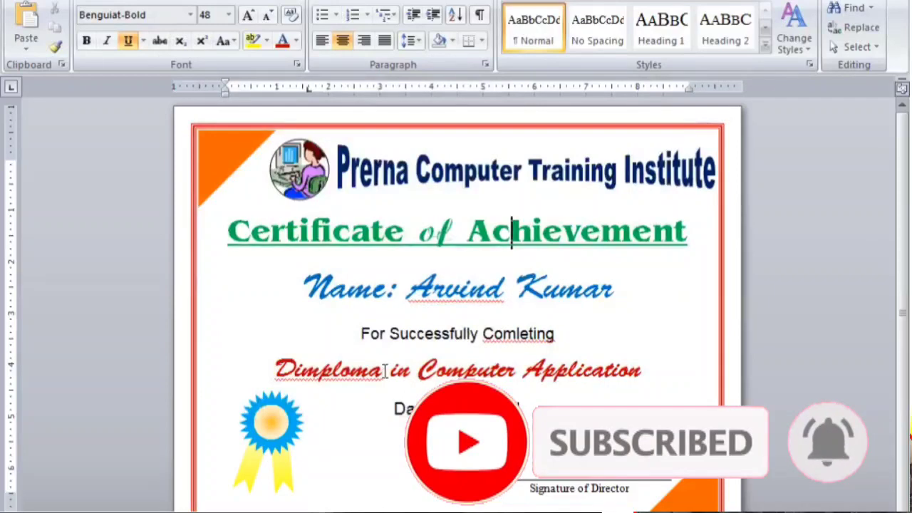
drag(382, 370, 520, 370)
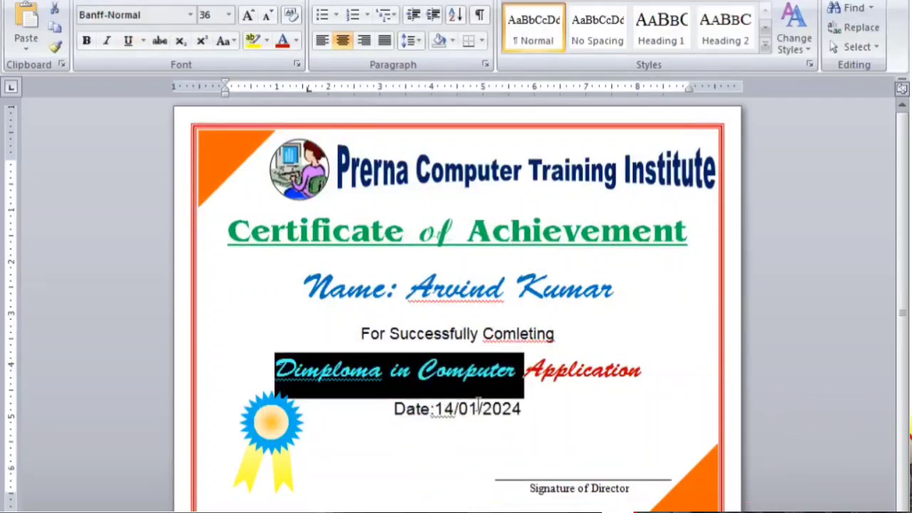